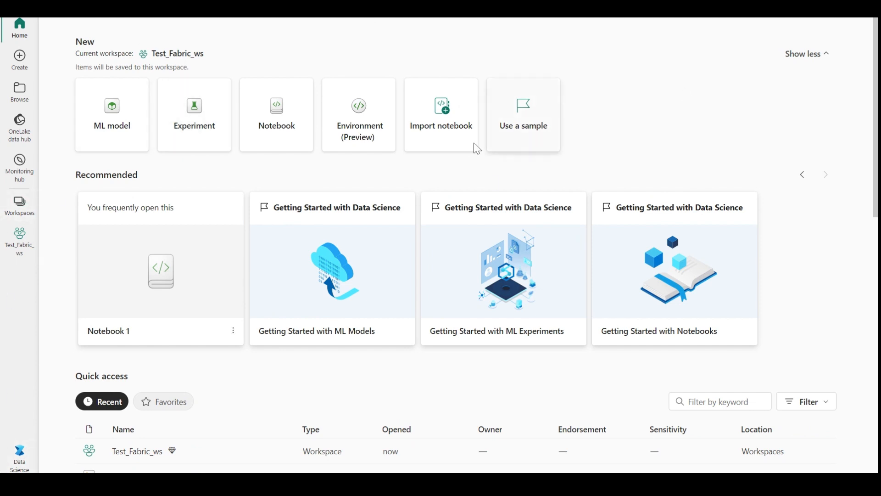
pyautogui.click(18, 465)
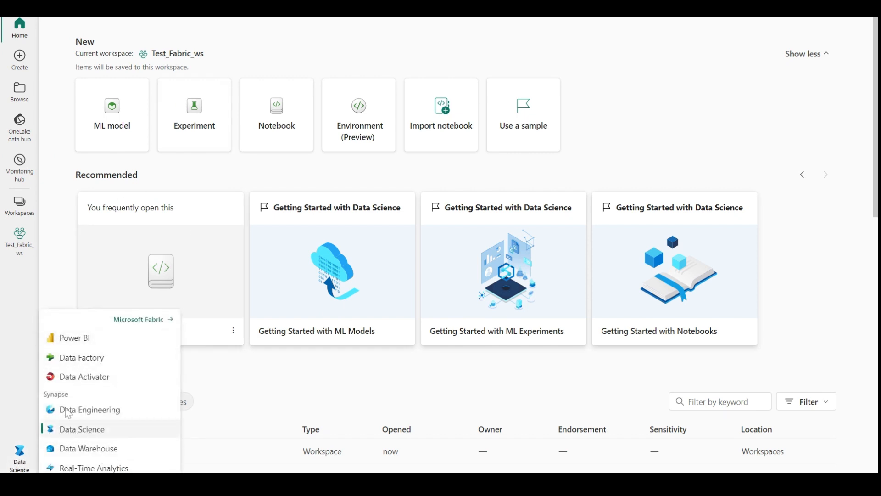
pyautogui.click(17, 459)
pyautogui.click(16, 460)
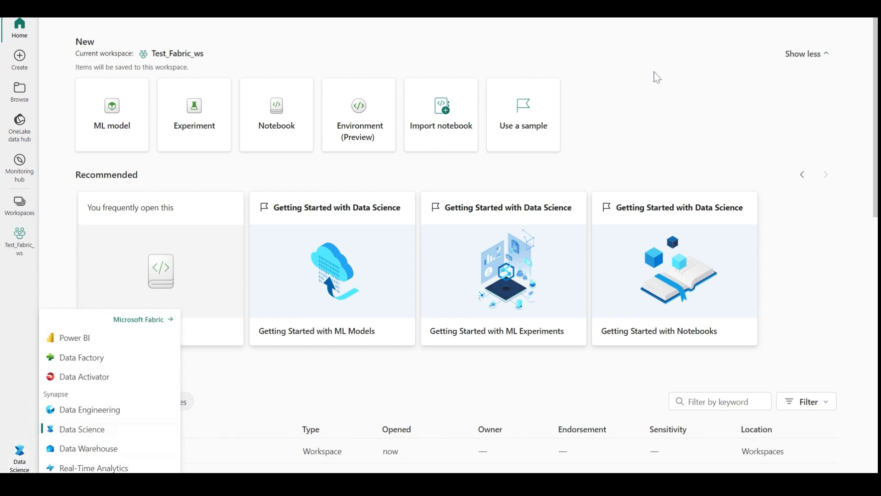
pyautogui.click(660, 87)
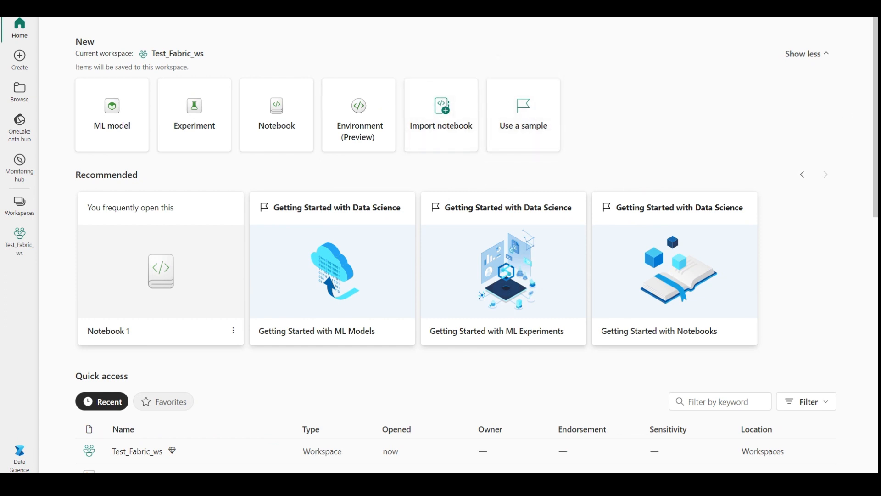
# - Create a new notebook in the Test_Fabric_ws workspace with the Internal sensitivity label
pyautogui.click(286, 120)
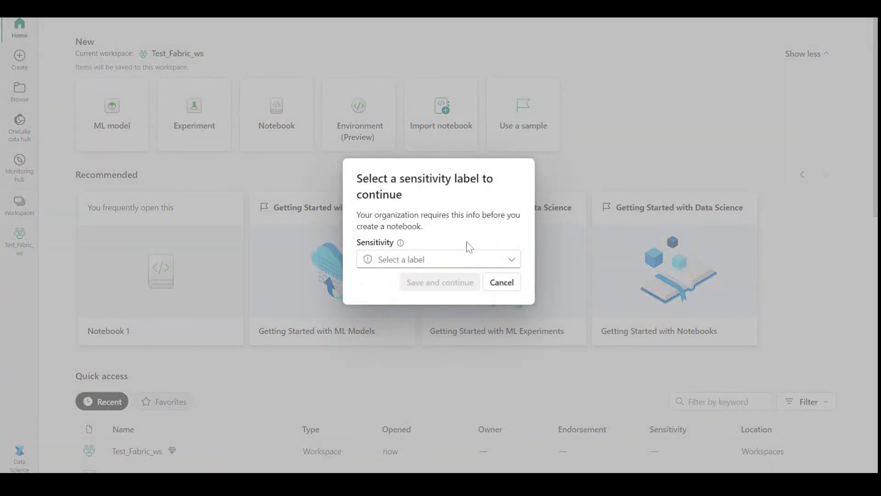
pyautogui.click(463, 262)
pyautogui.click(436, 306)
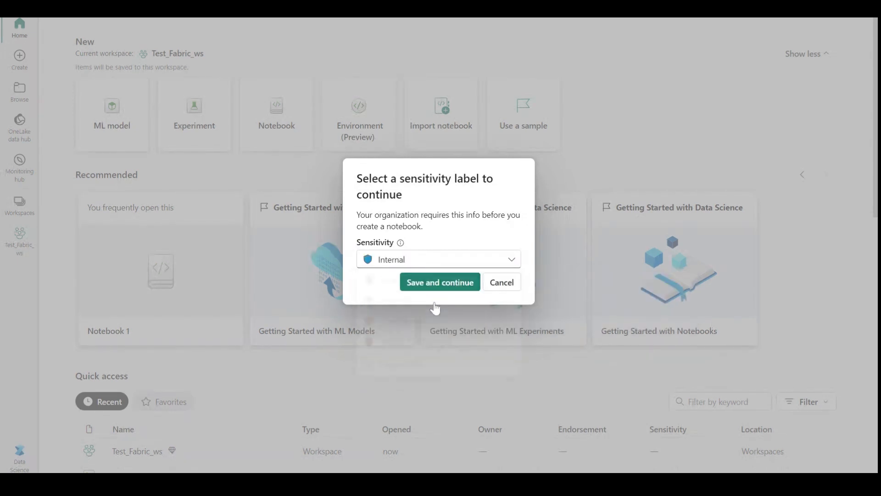
pyautogui.click(443, 289)
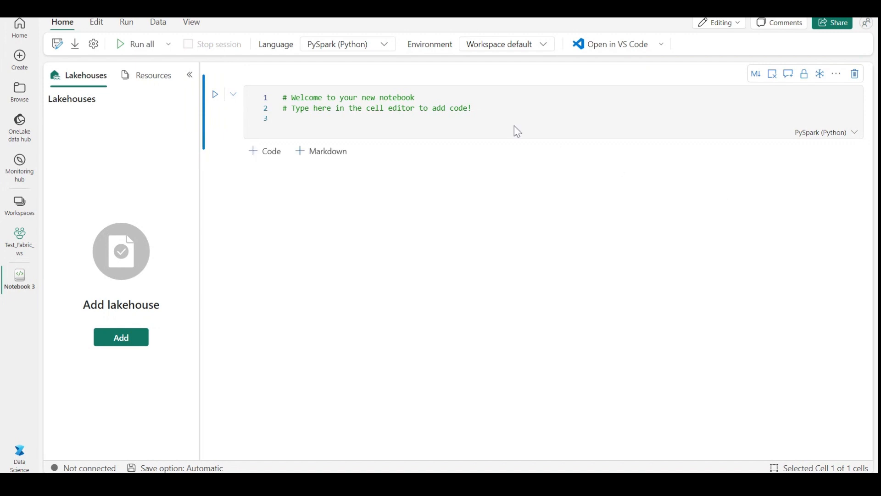
# - Convert the default cell to Markdown and replace its text with the heading "# Data Science in MS Fabric"
pyautogui.click(437, 109)
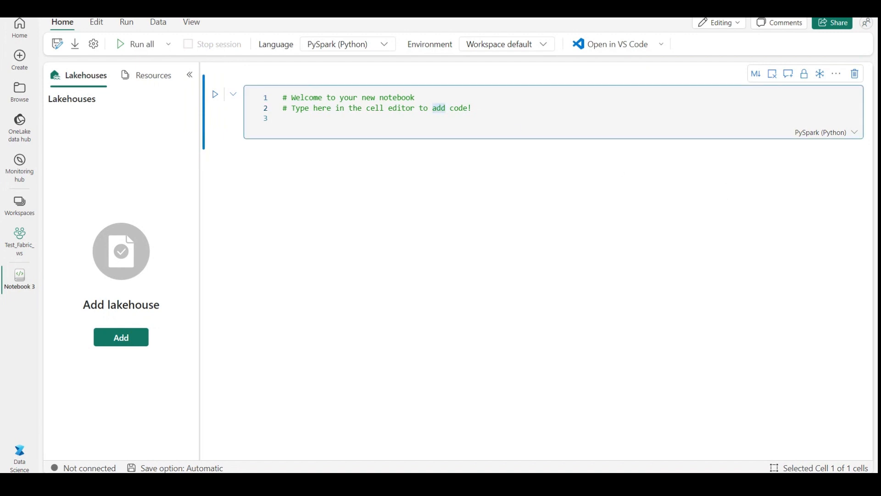
pyautogui.click(757, 75)
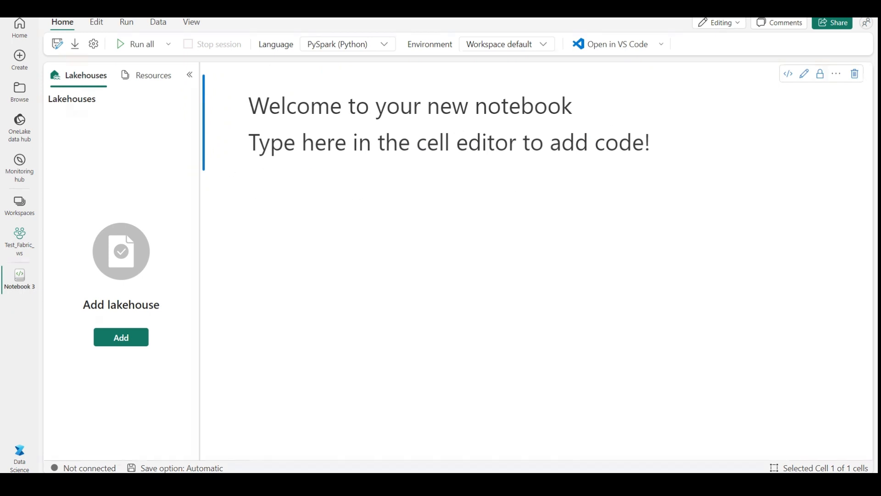
pyautogui.click(804, 74)
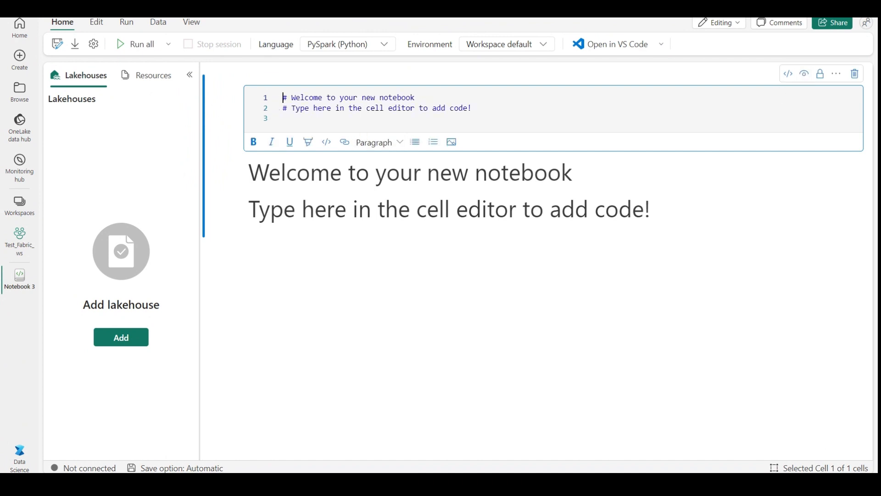
pyautogui.moveTo(472, 108); pyautogui.dragTo(282, 98)
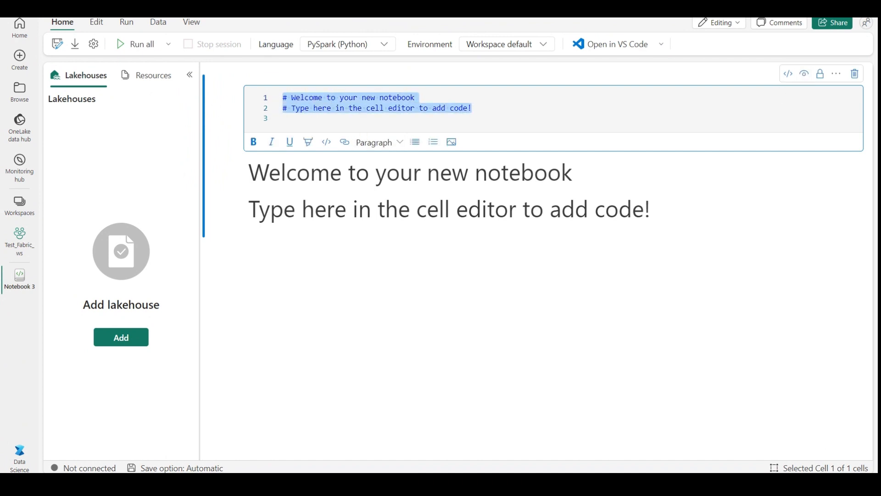
pyautogui.write('# Dat')
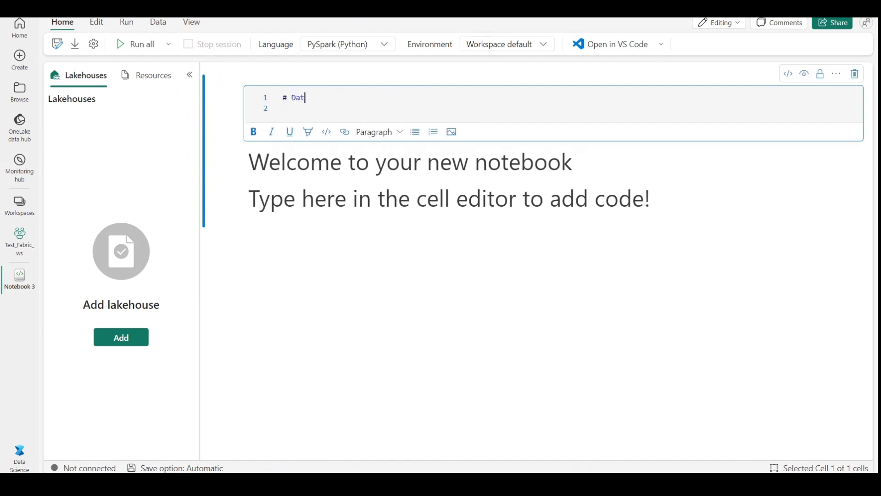
pyautogui.write('a Science in M')
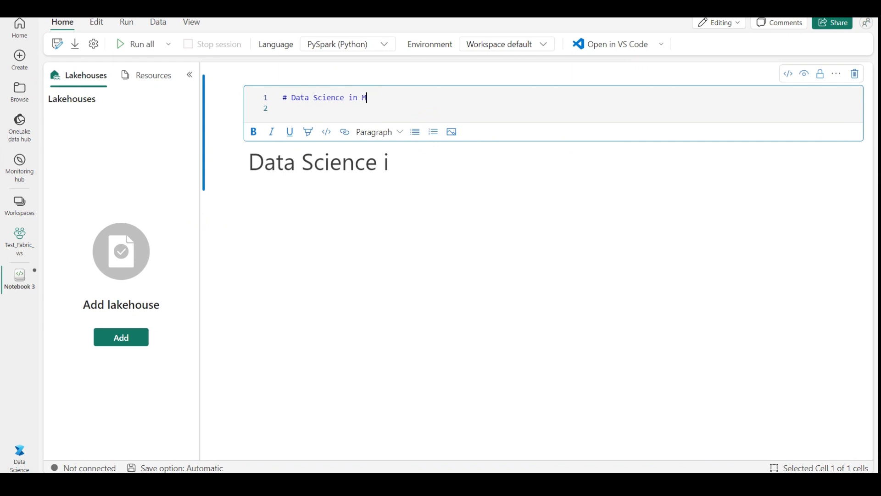
pyautogui.write('S Fabric')
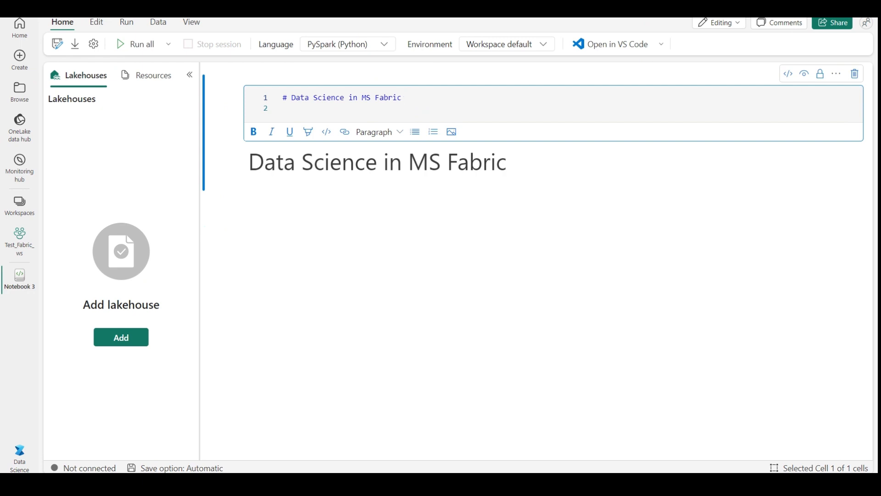
pyautogui.click(410, 218)
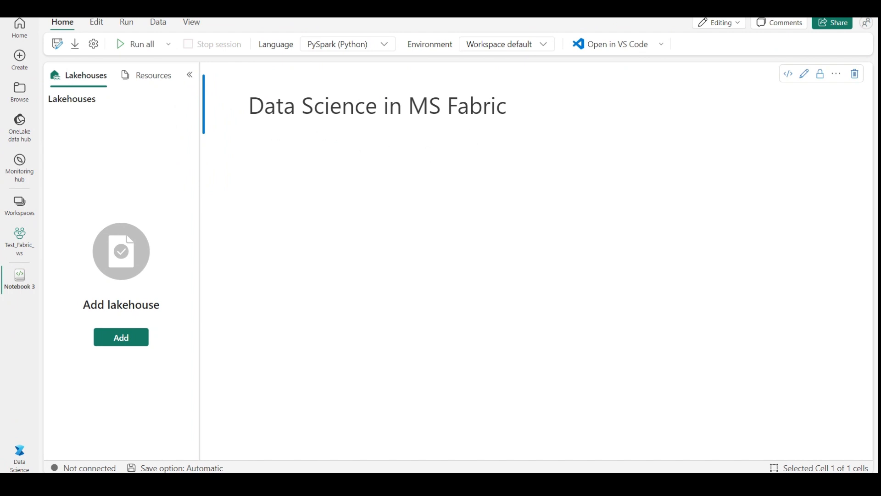
# - Add a code cell below the heading defining blob account "azureopendatastorage", container "mlsamples", relative path "diabetes" and a blank SAS token for the open dataset
pyautogui.moveTo(289, 150)
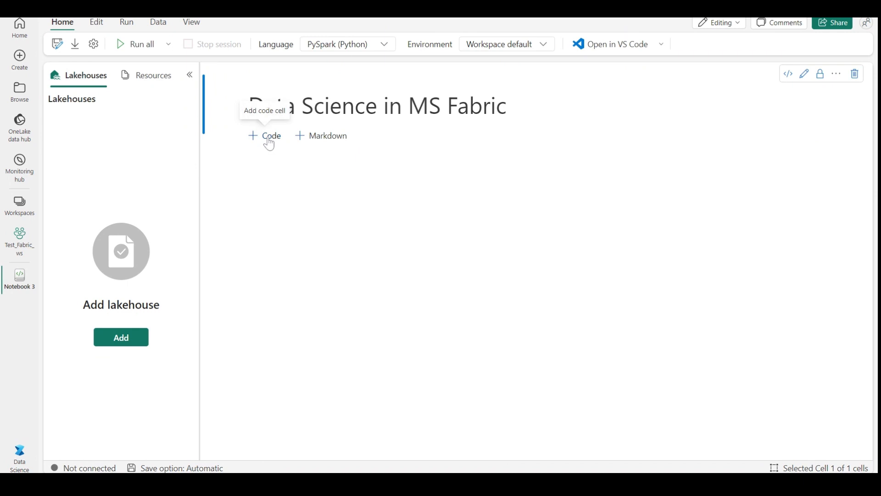
pyautogui.click(270, 137)
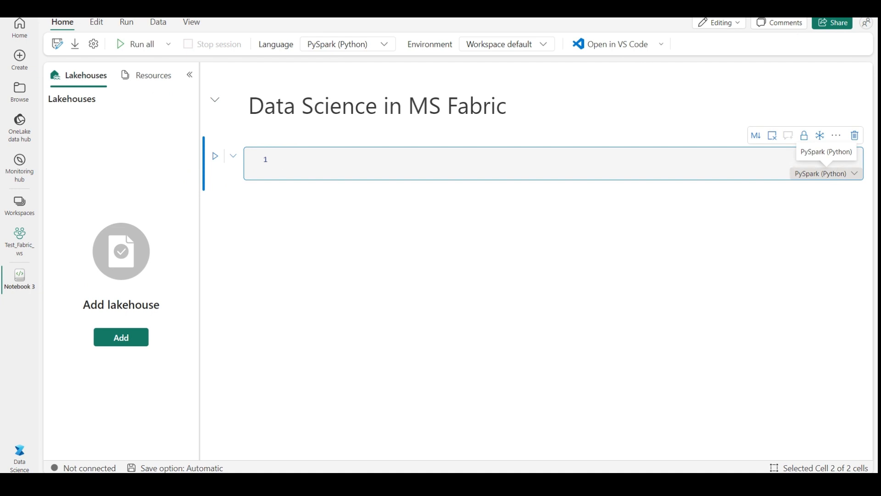
pyautogui.click(824, 173)
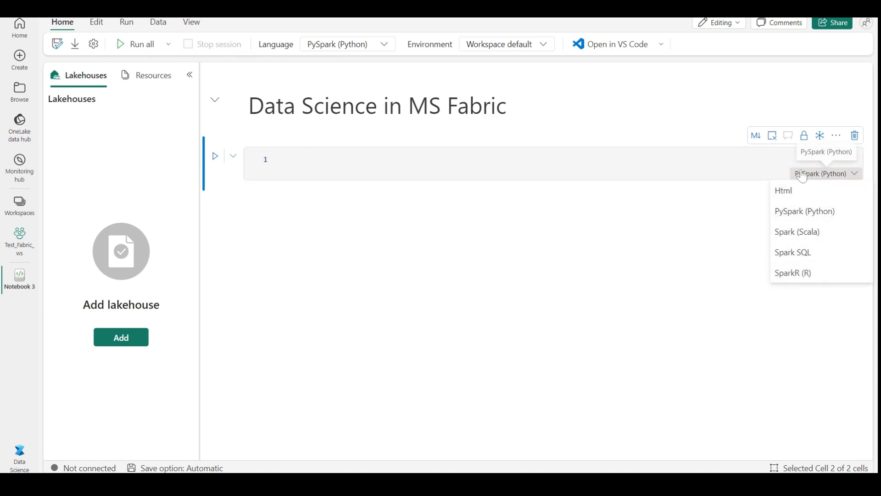
pyautogui.click(543, 156)
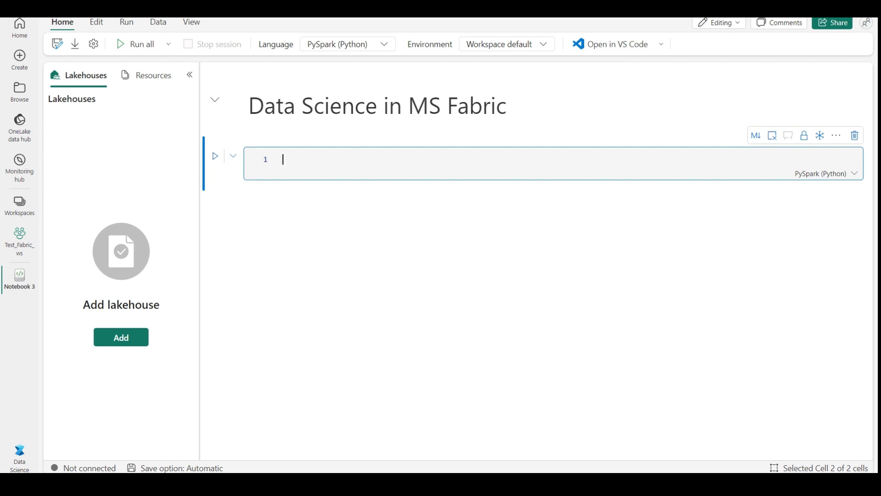
pyautogui.press('Escape')
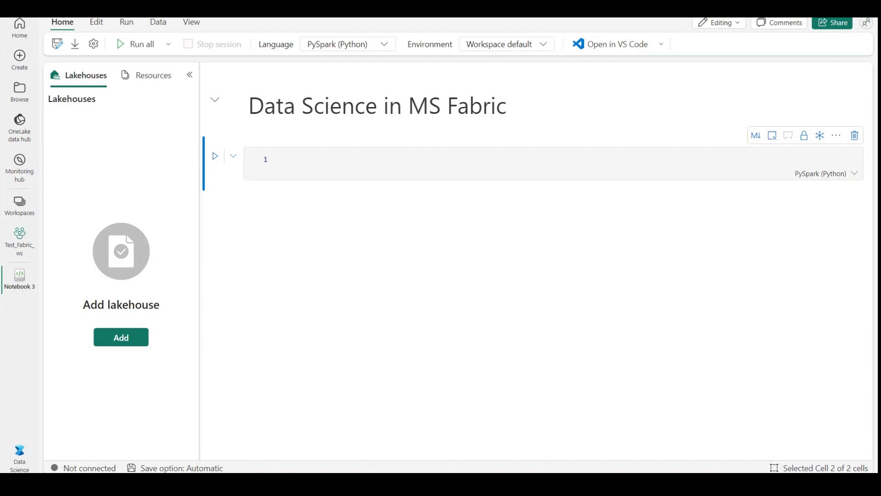
pyautogui.press('Return')
pyautogui.write('# Azure storage access info for open dataset diabetes blob_account_name = "azureopendatastorage" blob_container_name = "mlsamples" blob_relative_path = "diabetes" blob_sas_token = r"" # Blank since container is Anonymous access')
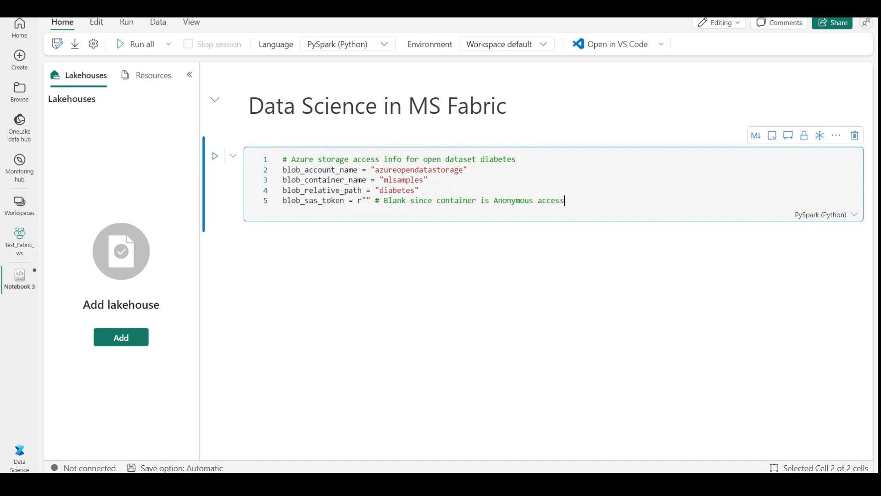
# - Review the account, container and path lines, and run the Azure storage access cell
pyautogui.moveTo(288, 169); pyautogui.dragTo(468, 170)
pyautogui.click(284, 180)
pyautogui.moveTo(284, 180); pyautogui.dragTo(428, 180)
pyautogui.moveTo(283, 190); pyautogui.dragTo(420, 190)
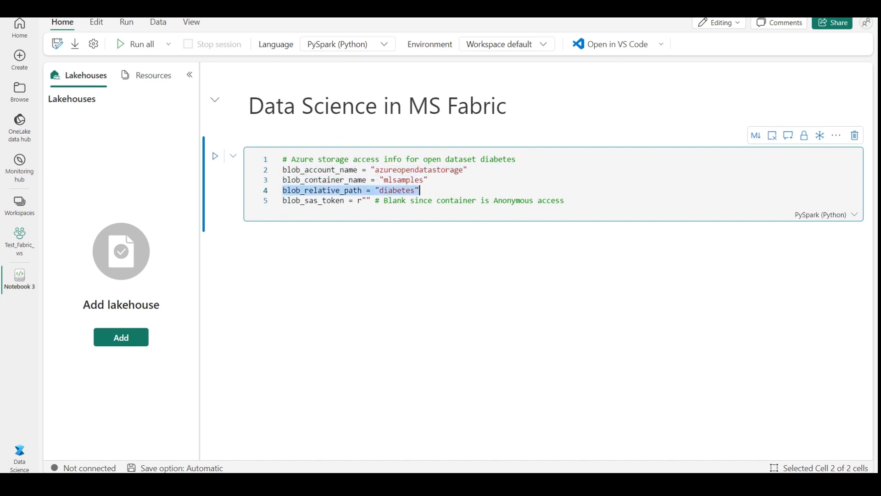
pyautogui.click(518, 219)
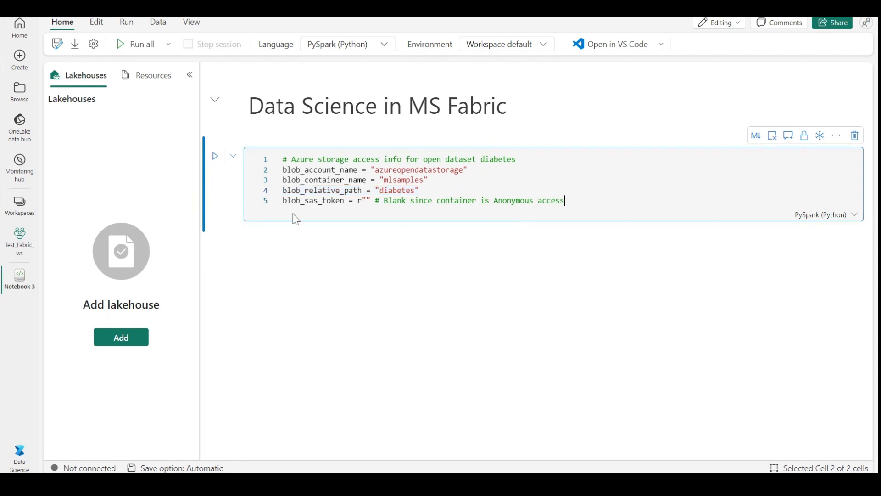
pyautogui.click(215, 158)
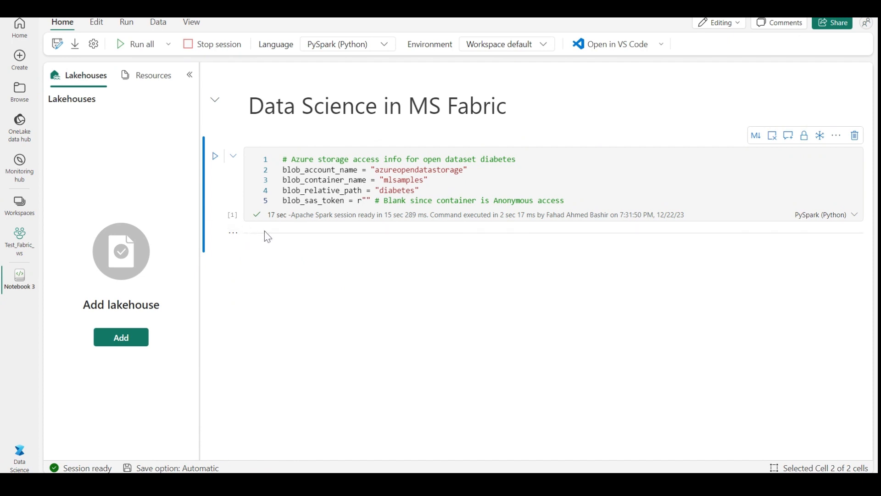
pyautogui.click(233, 232)
pyautogui.click(291, 253)
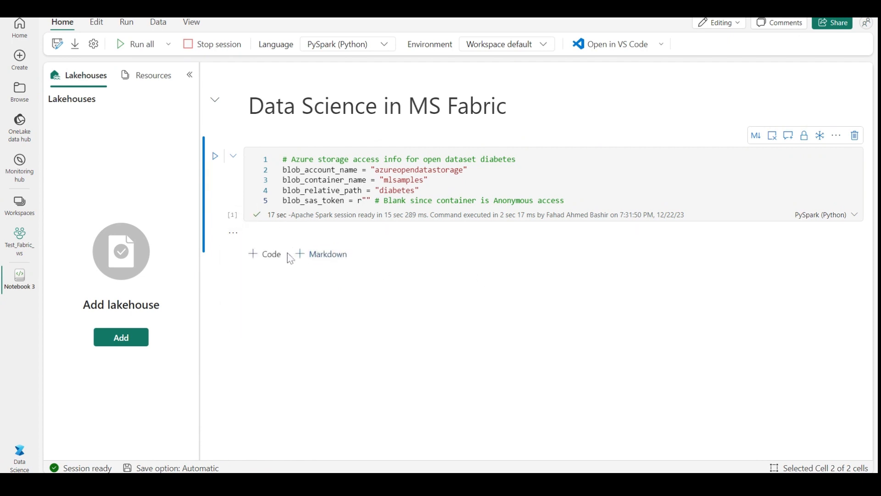
# - Add a code cell that builds wasbs_path from the blob variables, sets the Spark SAS config for blob storage and prints the remote blob path
pyautogui.click(272, 253)
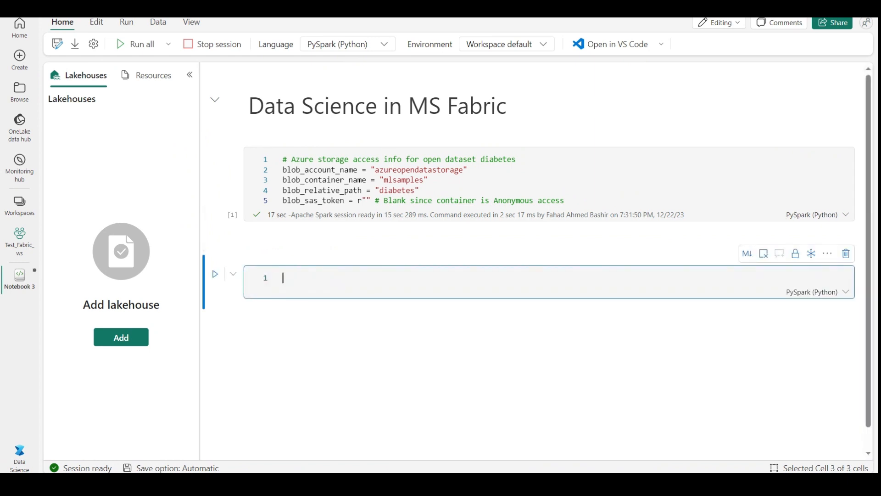
pyautogui.write('# Set Spark config to access  blob storage wasbs_path = f"wasbs://%s@%s.blob.core.windows.net/%s" % (blob_container_name, blob_account_name, blob_relative_path) spark.conf.set("fs.azure.sas.%s.%s.blob.core.windows.net" % (blob_container_name, blob_account_name), blob_sas_token) print("Remote blob path: " + wasbs_path)')
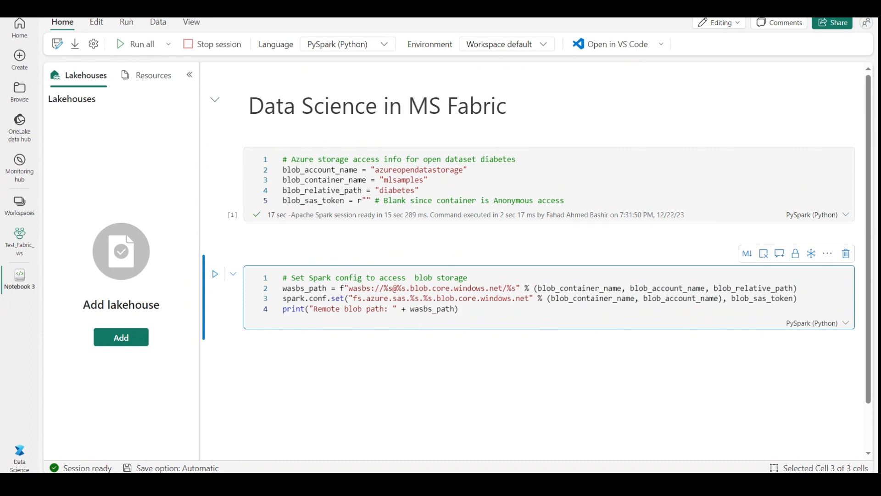
pyautogui.scroll(-1, 537, 248)
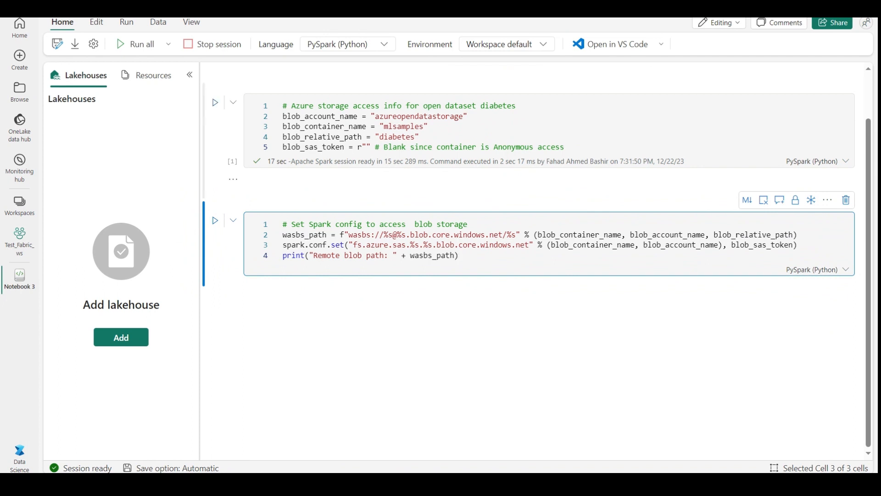
# - Run the Spark config cell and check the remote blob path it prints against the storage variables
pyautogui.moveTo(565, 147); pyautogui.dragTo(282, 106)
pyautogui.click(389, 126)
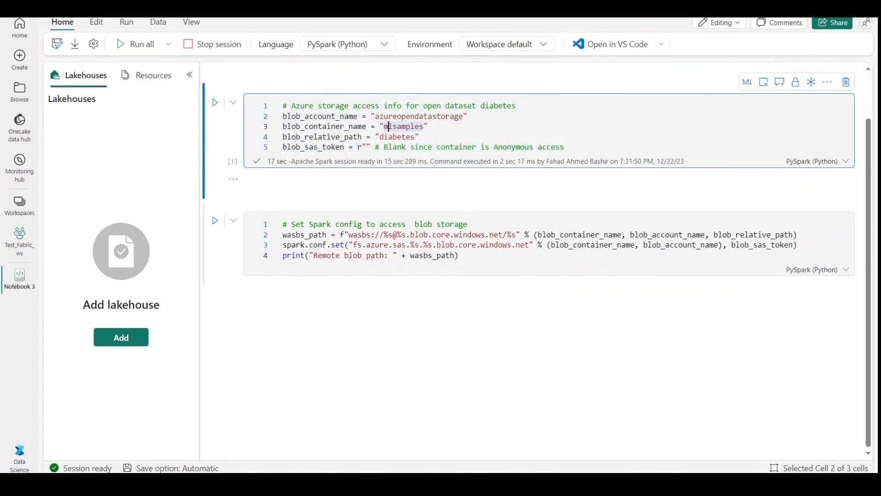
pyautogui.moveTo(380, 137); pyautogui.dragTo(416, 137)
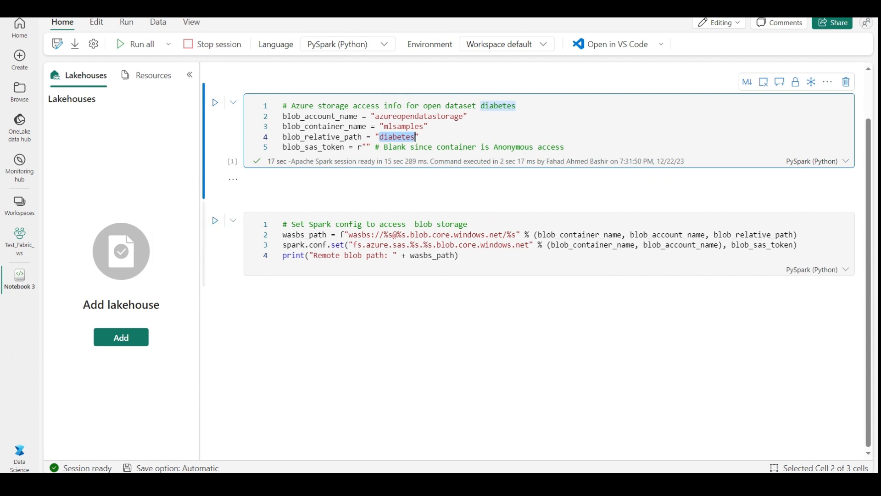
pyautogui.moveTo(287, 224); pyautogui.dragTo(468, 225)
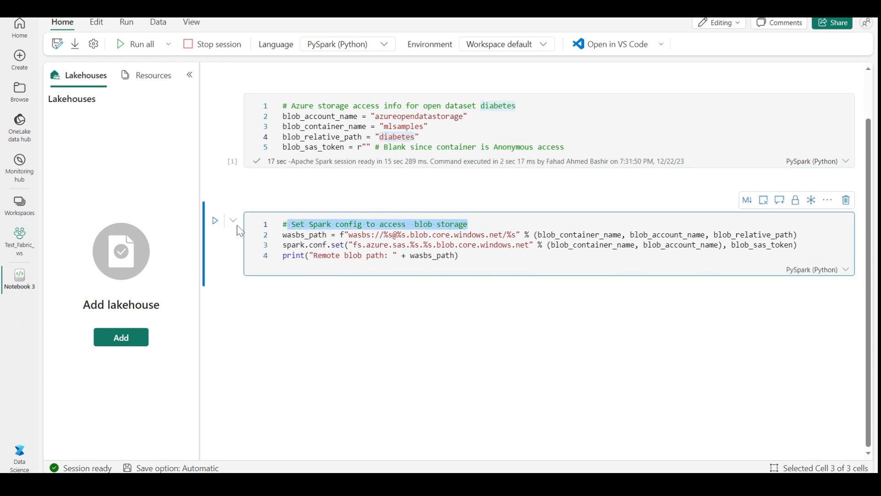
pyautogui.click(215, 221)
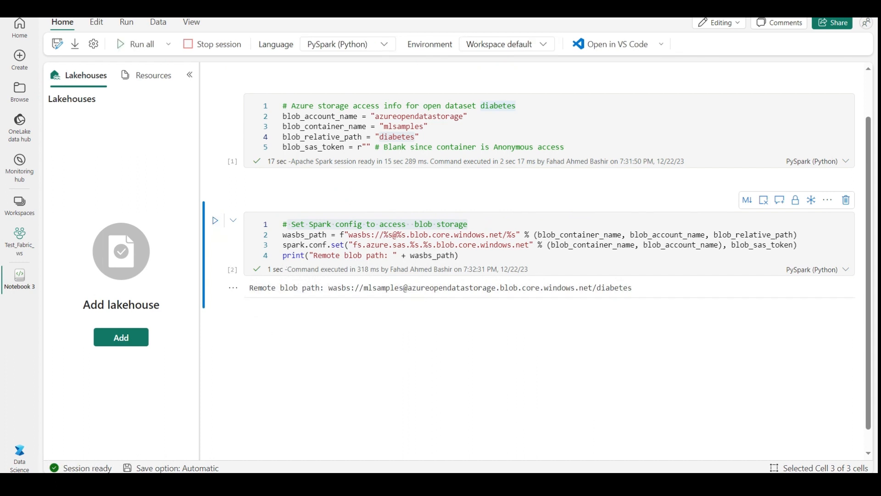
pyautogui.moveTo(332, 288); pyautogui.dragTo(623, 288)
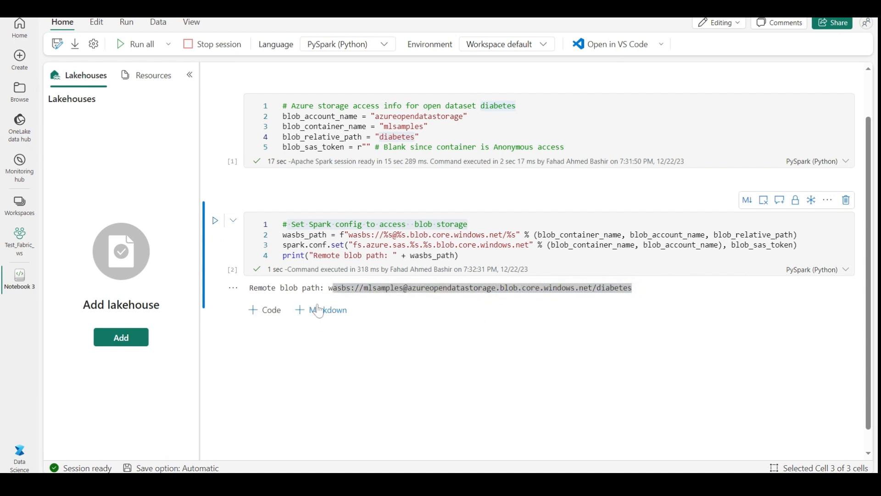
# - Add a code cell with df = spark.read.parquet(wasbs_path), including a comment about reading parquet without loading data, and run it
pyautogui.click(274, 310)
pyautogui.write("# Spark read parquet, note that it won't load any data yet by now df = spark.read.parquet(wasbs_path)")
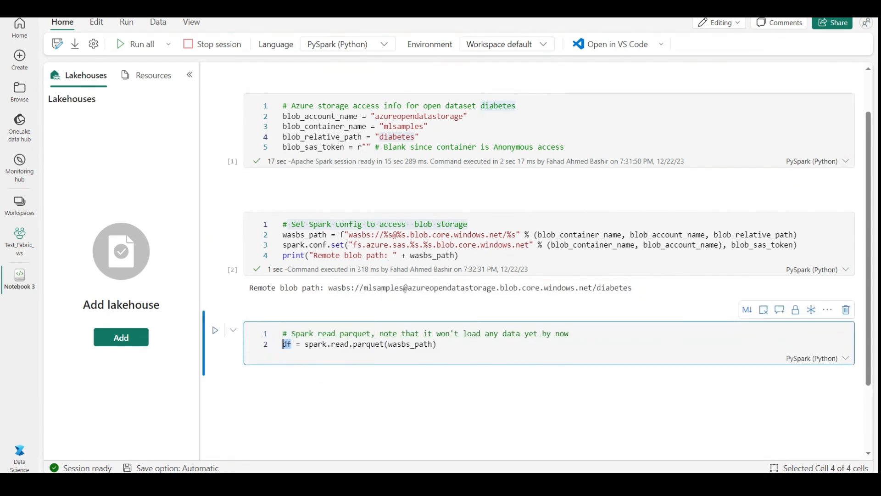
pyautogui.moveTo(305, 344); pyautogui.dragTo(384, 345)
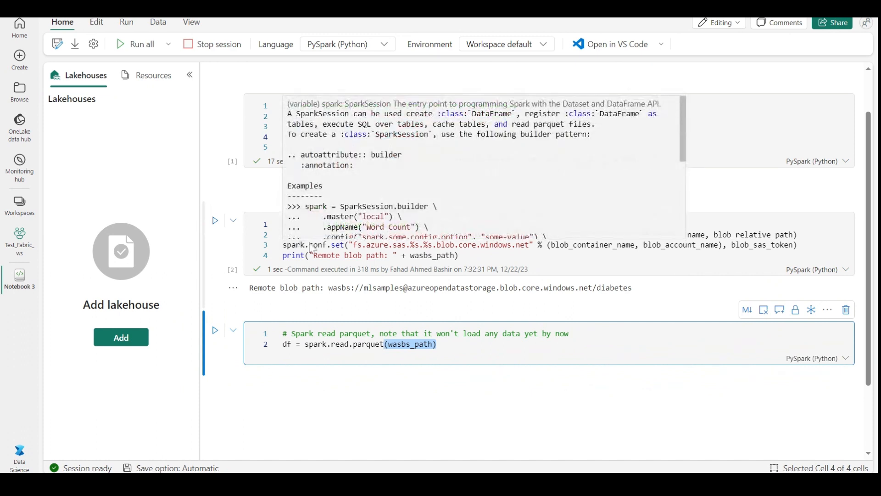
pyautogui.click(211, 330)
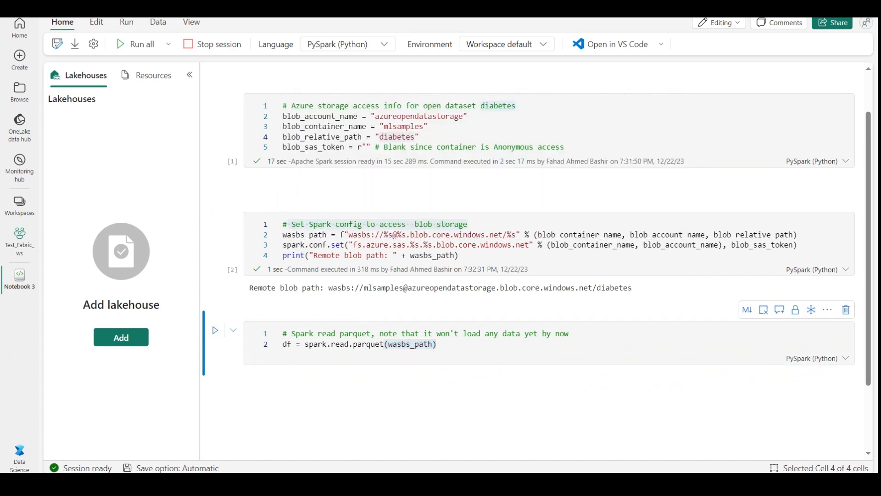
# - Run the spark.read.parquet cell and look over the notebook's executed cells
pyautogui.click(214, 331)
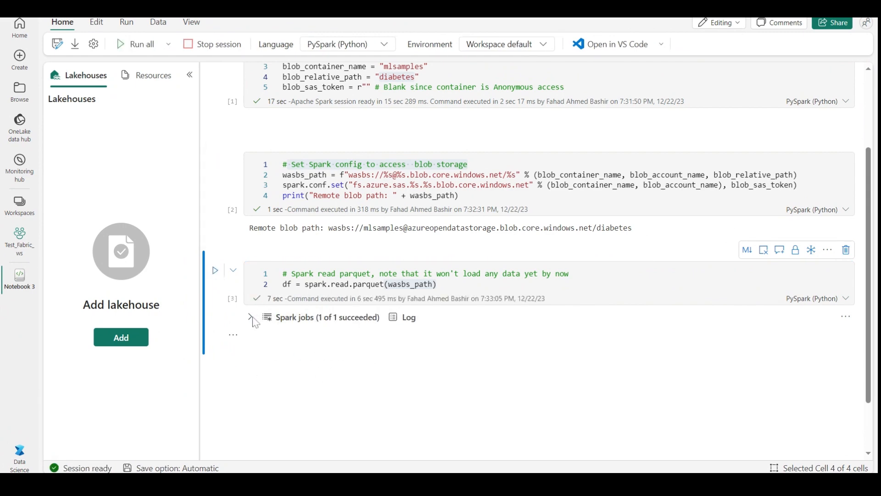
pyautogui.scroll(3, 228, 365)
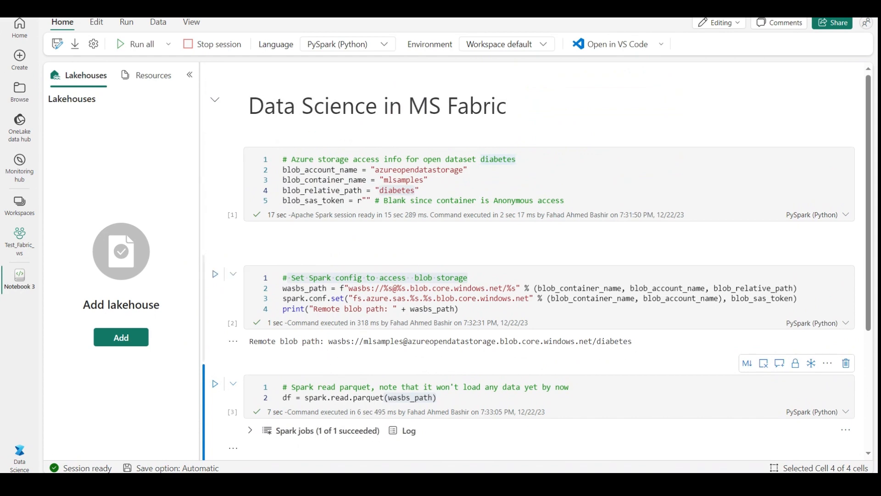
pyautogui.scroll(-5, 222, 277)
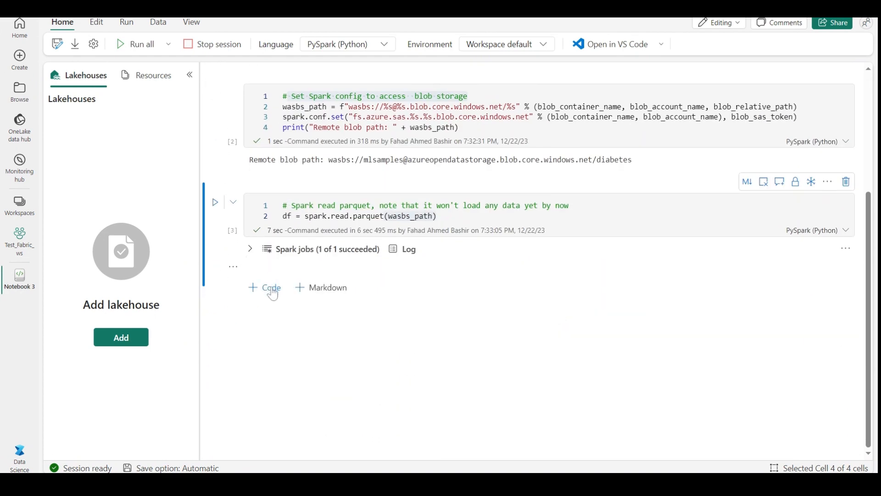
# - Add a code cell containing display(df) below the parquet read cell and run it
pyautogui.click(271, 289)
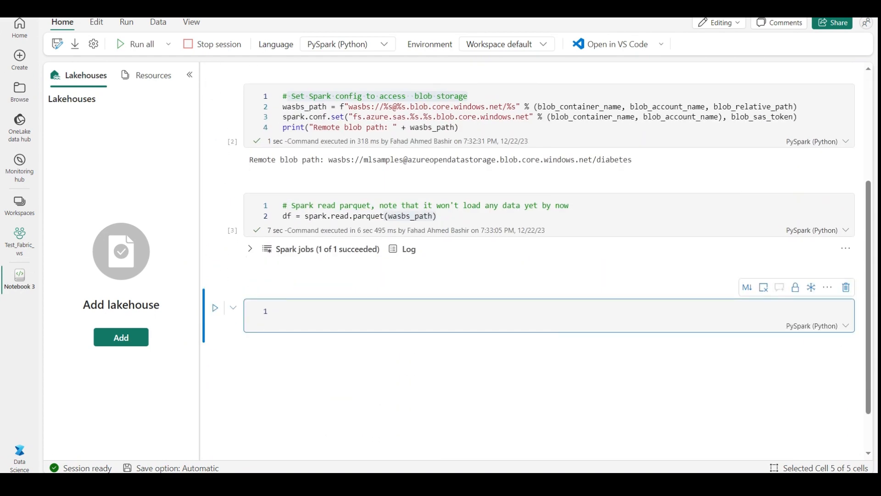
pyautogui.write('dios')
pyautogui.press('BackSpace')
pyautogui.press('BackSpace')
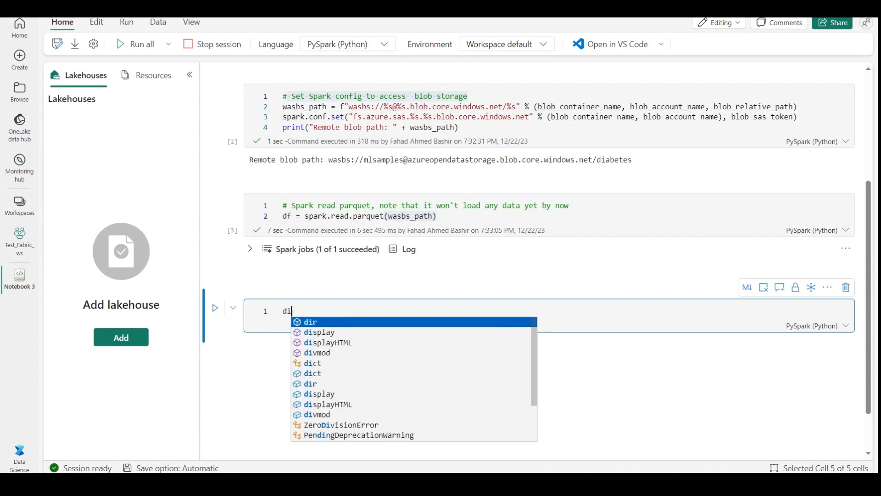
pyautogui.write('sply')
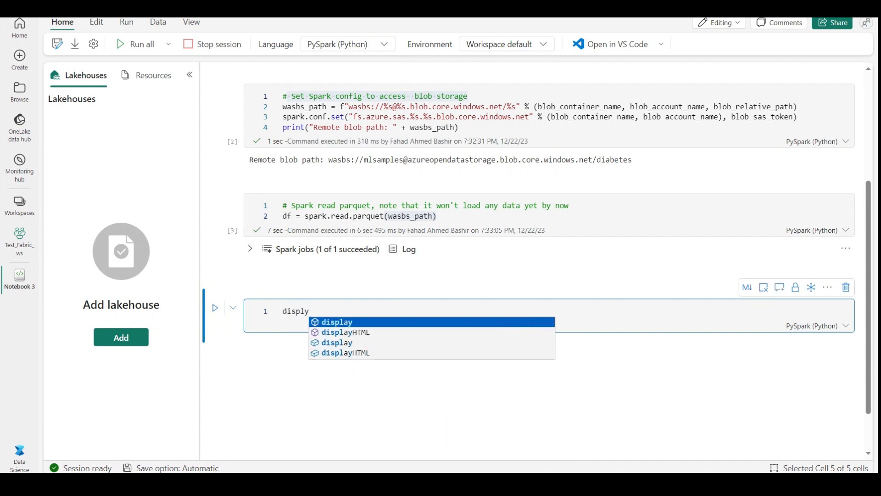
pyautogui.press('Escape')
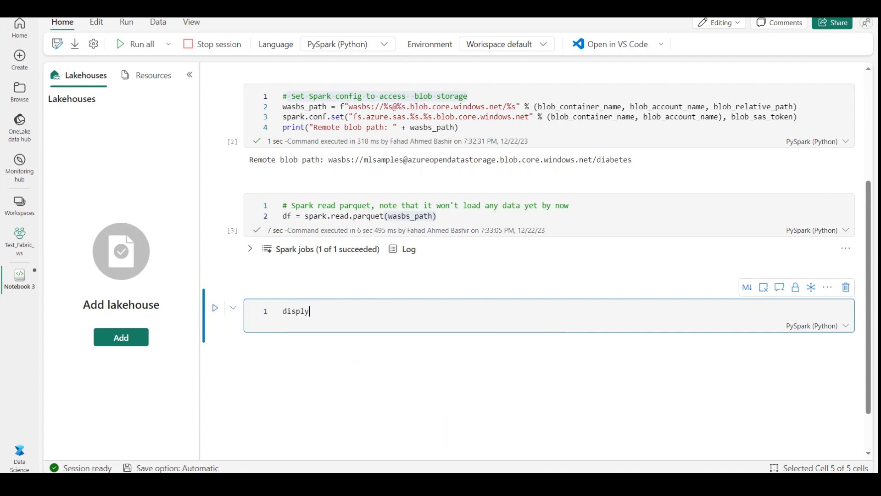
pyautogui.press('BackSpace')
pyautogui.write('ay')
pyautogui.press('Escape')
pyautogui.write('(')
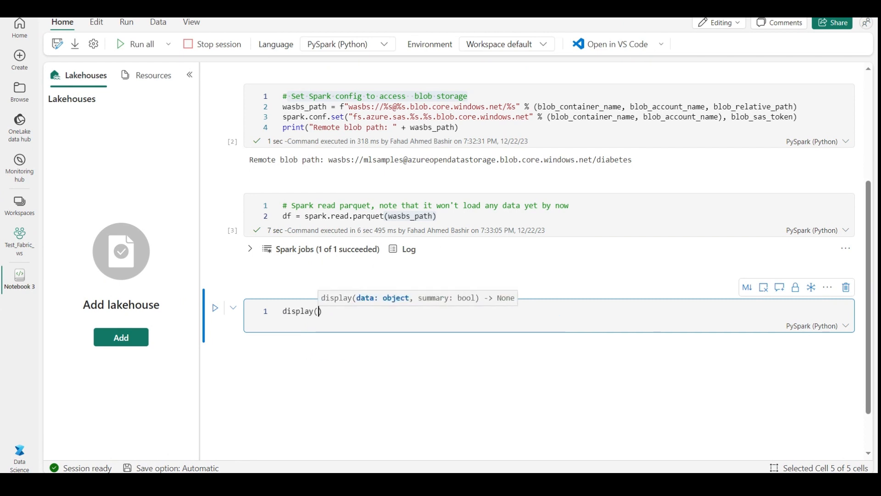
pyautogui.write('df)')
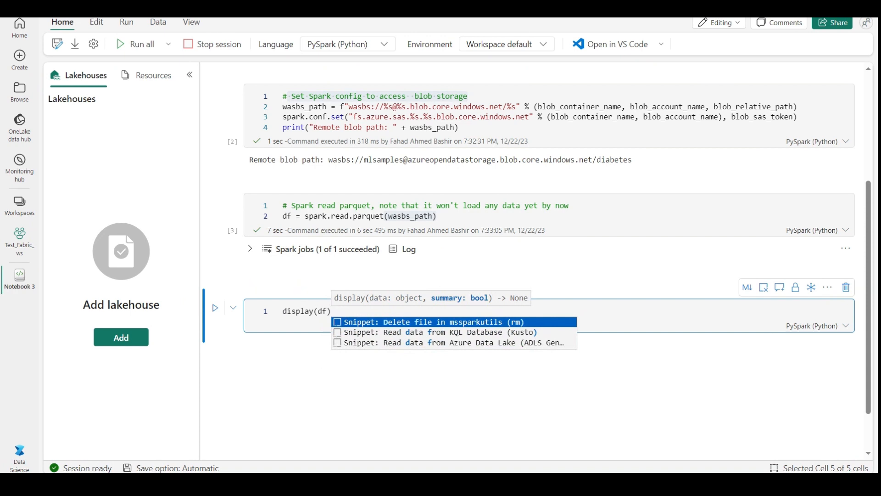
pyautogui.click(214, 307)
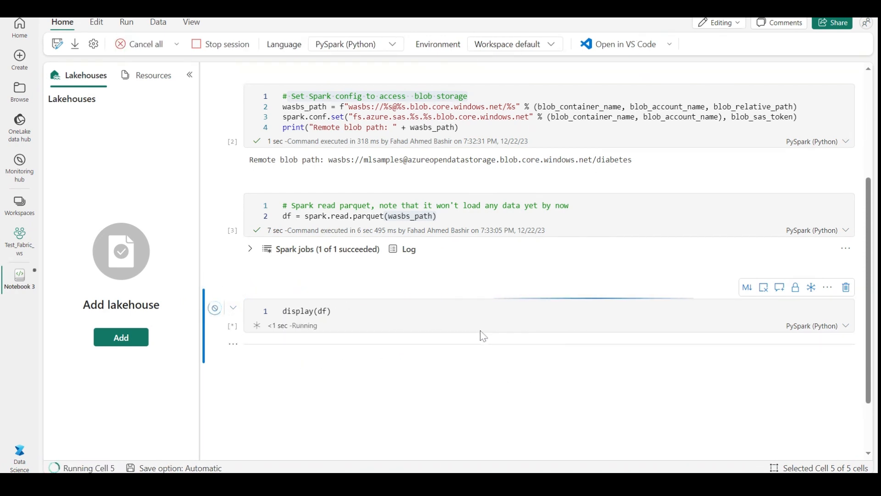
# - Examine the rows and columns of the diabetes table produced by the display(df) cell
pyautogui.scroll(-2, 480, 331)
pyautogui.scroll(-1, 509, 283)
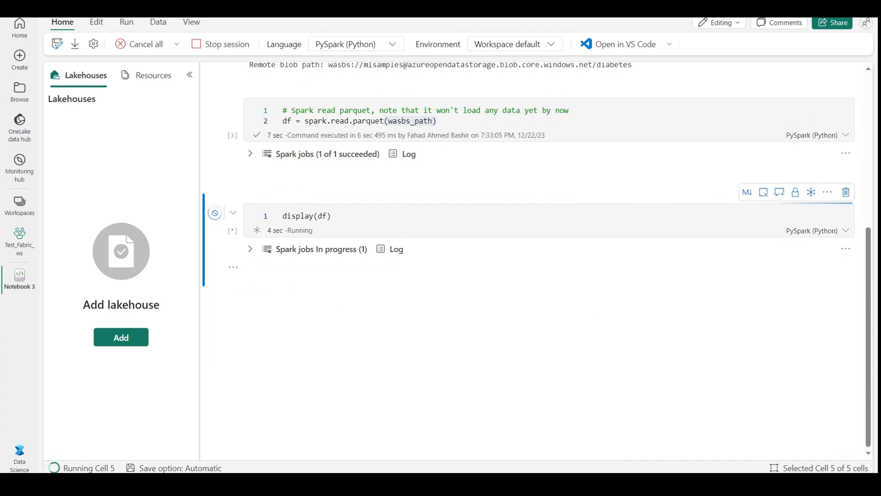
pyautogui.scroll(-3, 379, 292)
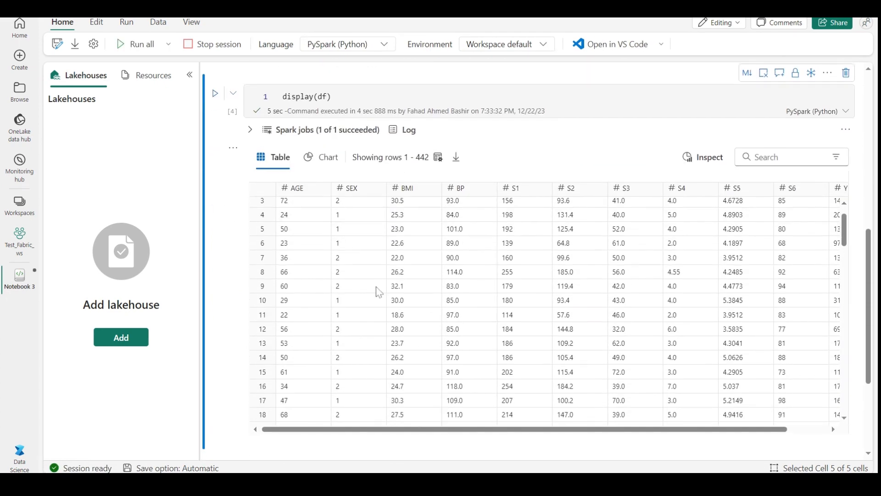
pyautogui.moveTo(569, 429); pyautogui.dragTo(709, 441)
pyautogui.scroll(10, 331, 309)
pyautogui.scroll(-6, 571, 252)
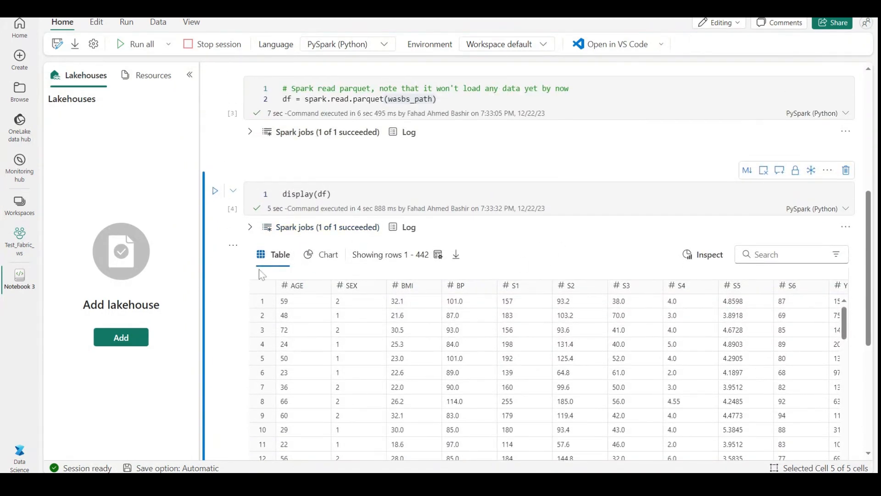
pyautogui.moveTo(332, 195); pyautogui.dragTo(283, 194)
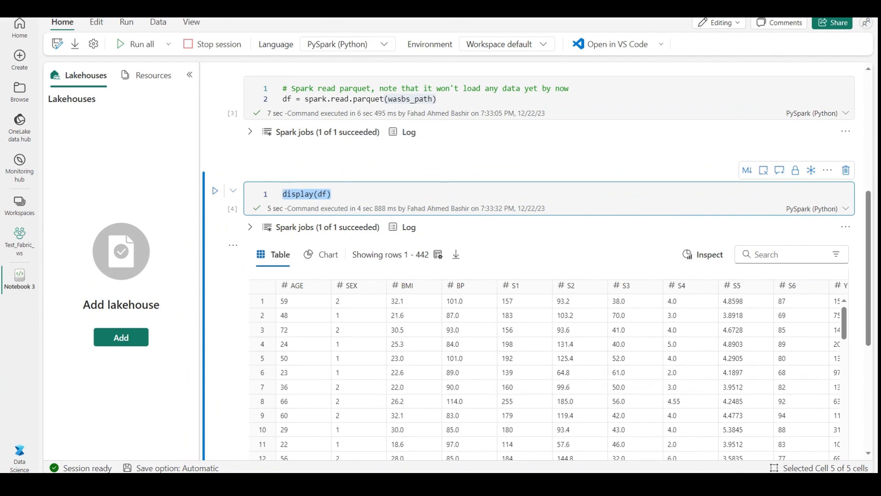
pyautogui.scroll(-6, 649, 331)
pyautogui.scroll(-5, 856, 404)
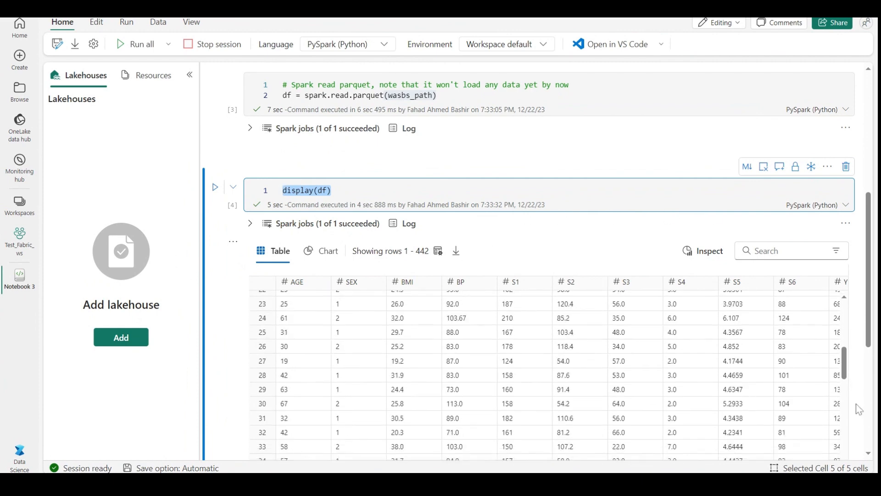
pyautogui.scroll(6, 666, 189)
pyautogui.scroll(10, 690, 285)
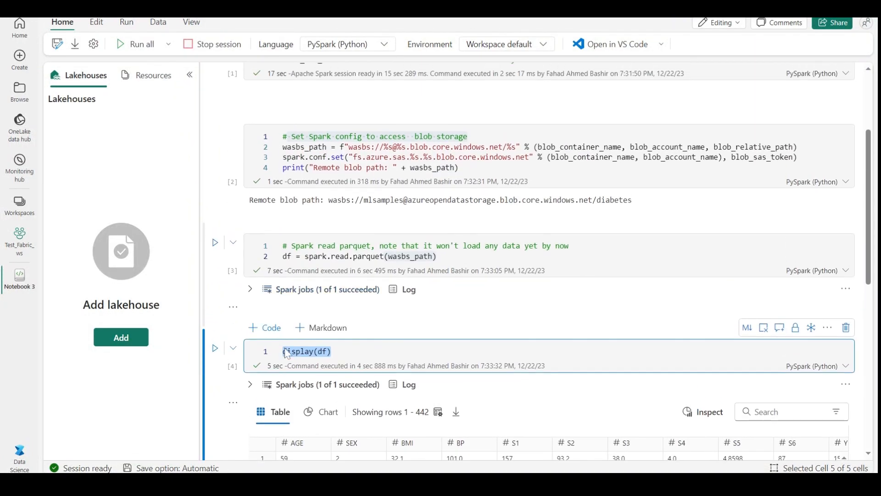
# - Show the display(df) output as a chart and open its customization settings
pyautogui.click(313, 411)
pyautogui.scroll(-5, 698, 294)
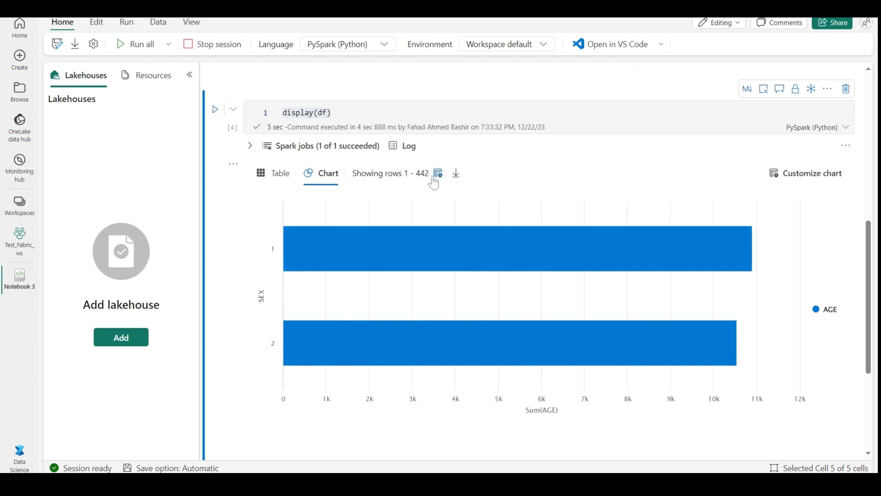
pyautogui.scroll(-3, 834, 311)
pyautogui.scroll(3, 840, 303)
pyautogui.click(806, 173)
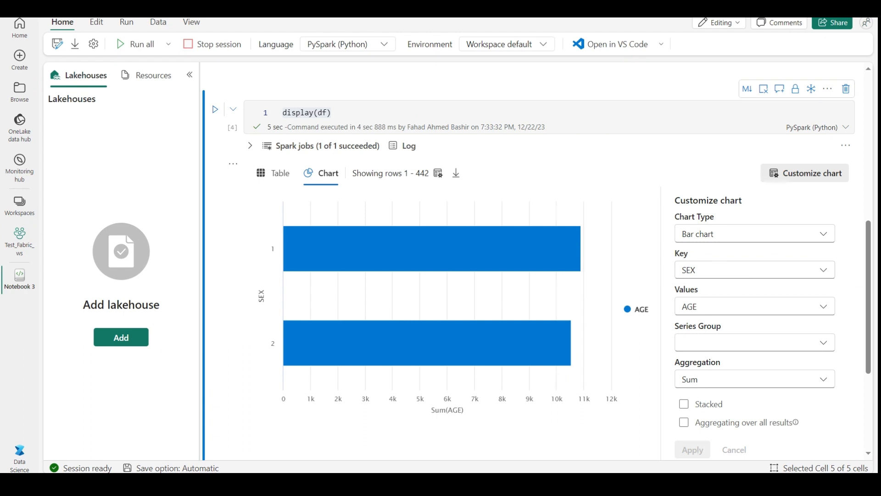
pyautogui.click(740, 234)
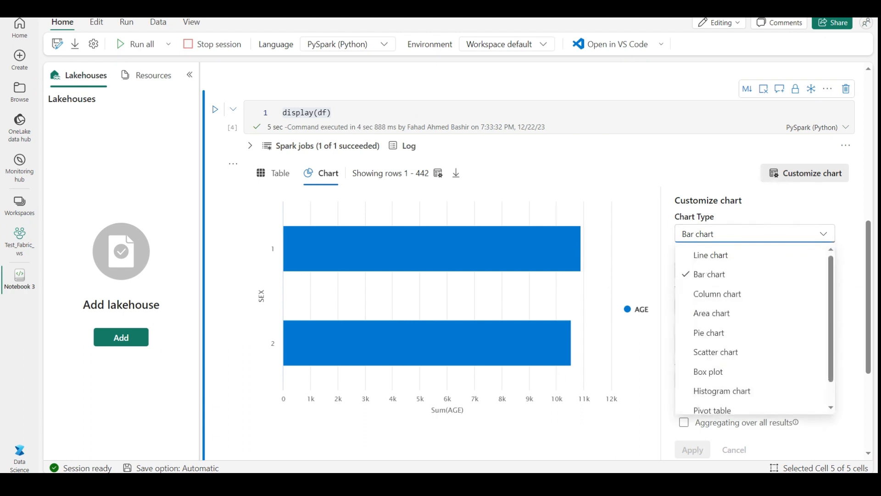
pyautogui.scroll(-1, 763, 325)
pyautogui.click(713, 349)
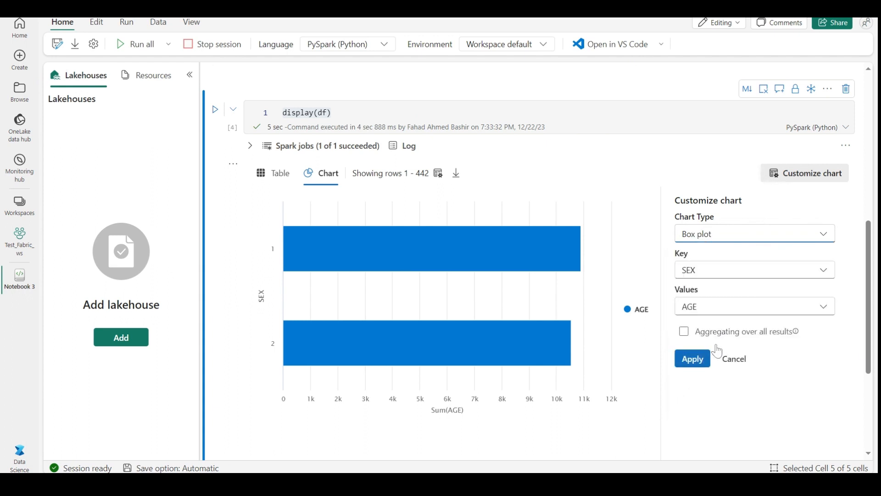
pyautogui.click(734, 274)
pyautogui.click(689, 310)
pyautogui.click(746, 258)
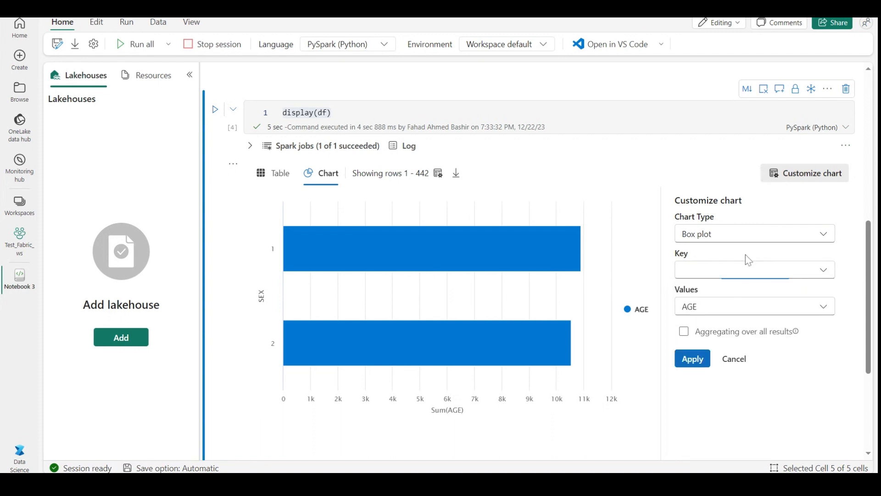
pyautogui.click(738, 307)
pyautogui.click(688, 184)
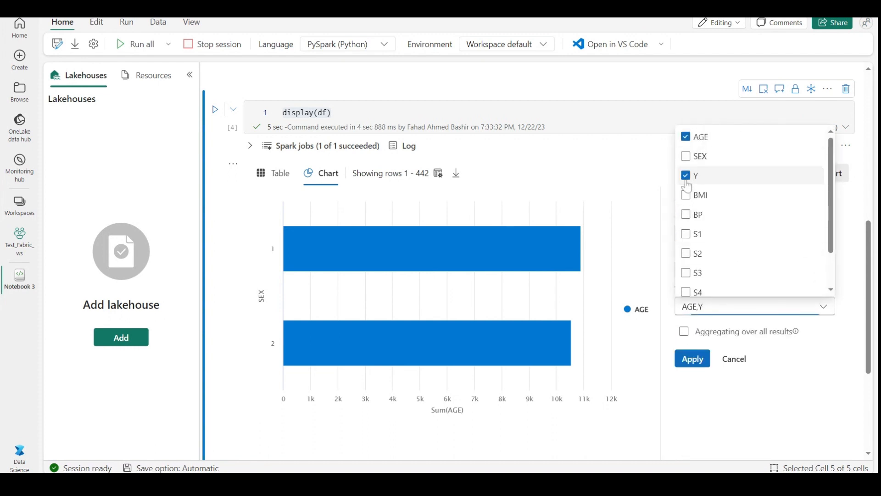
pyautogui.click(686, 137)
pyautogui.click(733, 358)
pyautogui.click(733, 359)
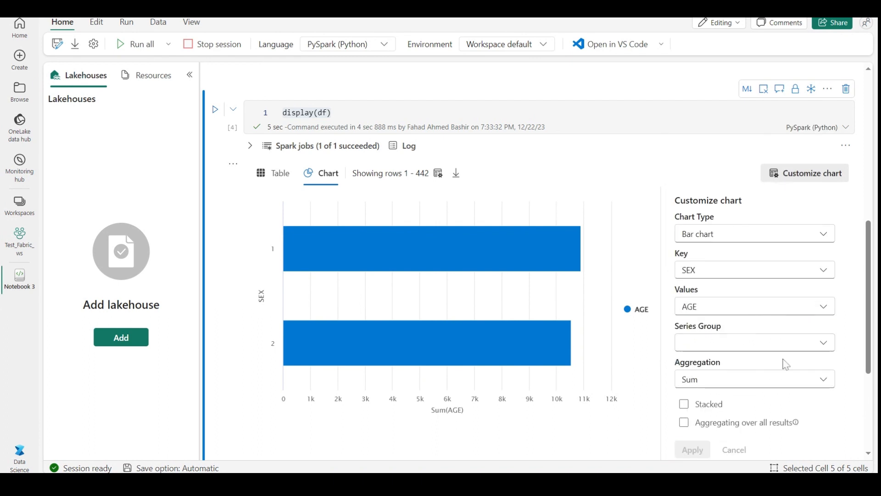
# - Remove SEX as the bar chart's key, replace AGE with Y as its value, and apply the changes
pyautogui.scroll(-3, 783, 363)
pyautogui.click(744, 224)
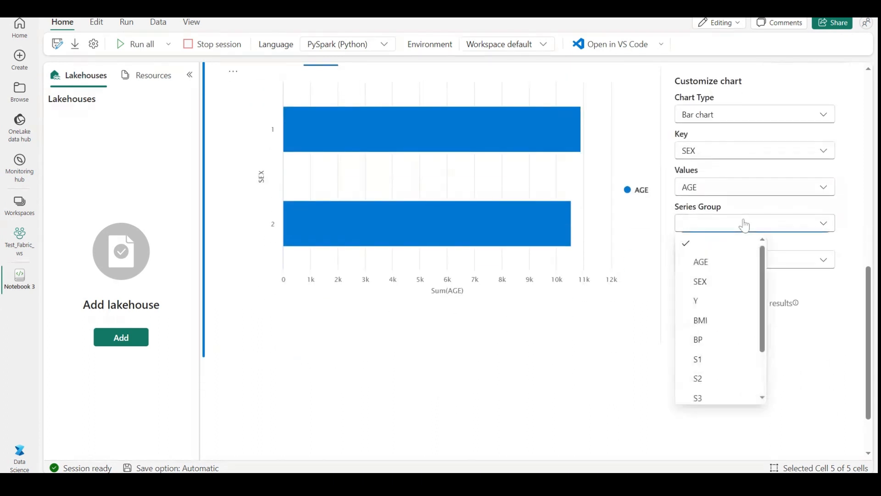
pyautogui.click(748, 191)
pyautogui.click(739, 155)
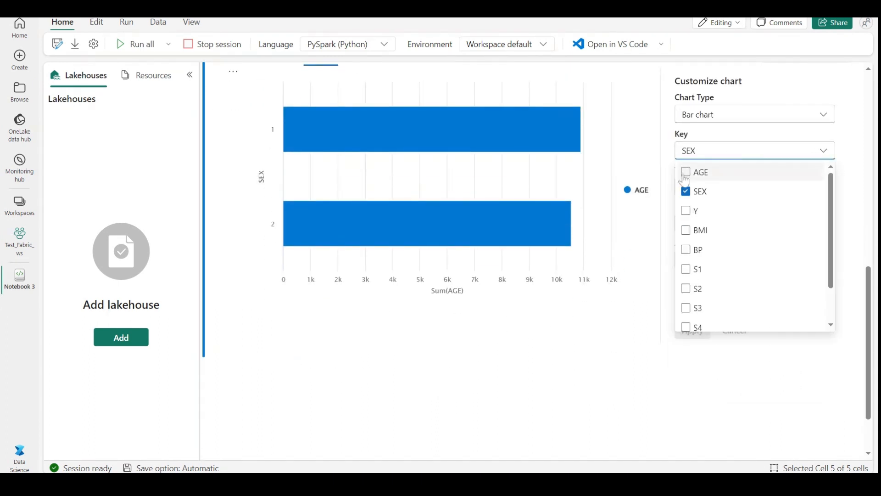
pyautogui.click(722, 191)
pyautogui.click(849, 165)
pyautogui.click(724, 195)
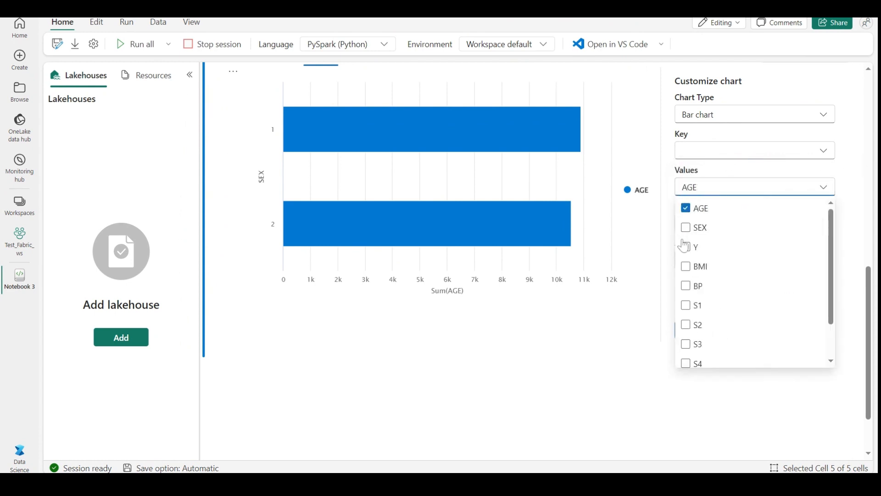
pyautogui.click(693, 247)
pyautogui.click(689, 208)
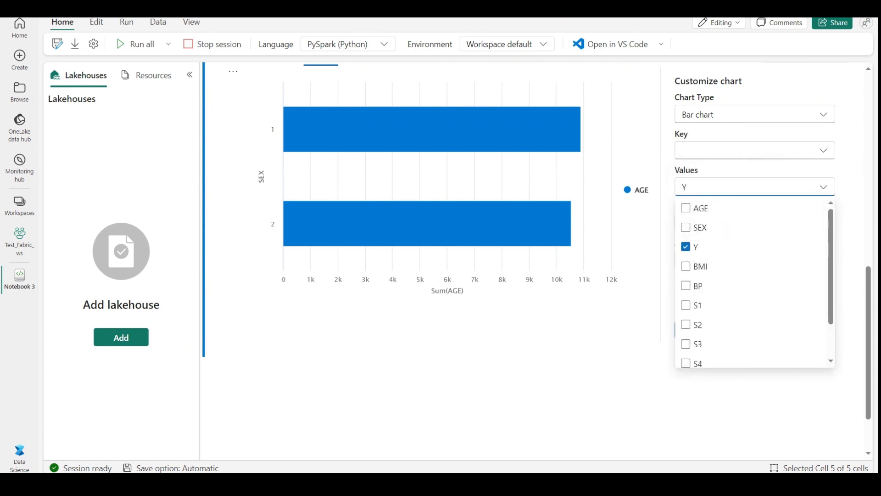
pyautogui.click(849, 219)
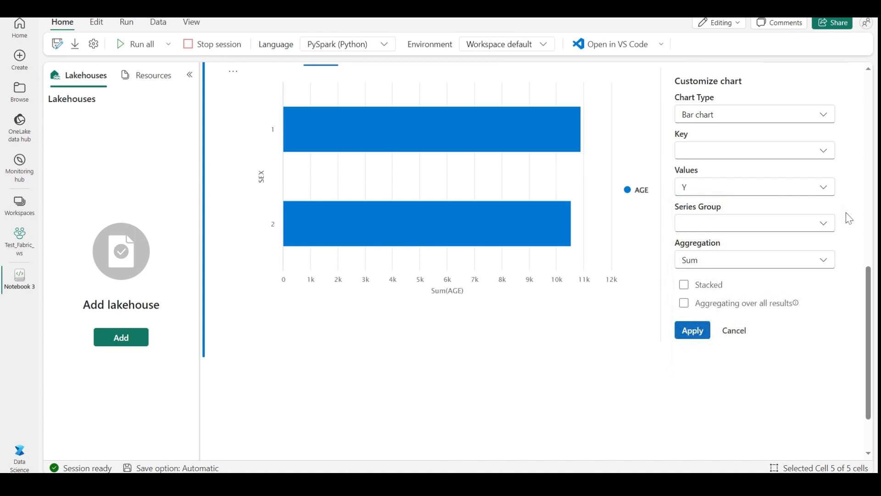
pyautogui.click(692, 332)
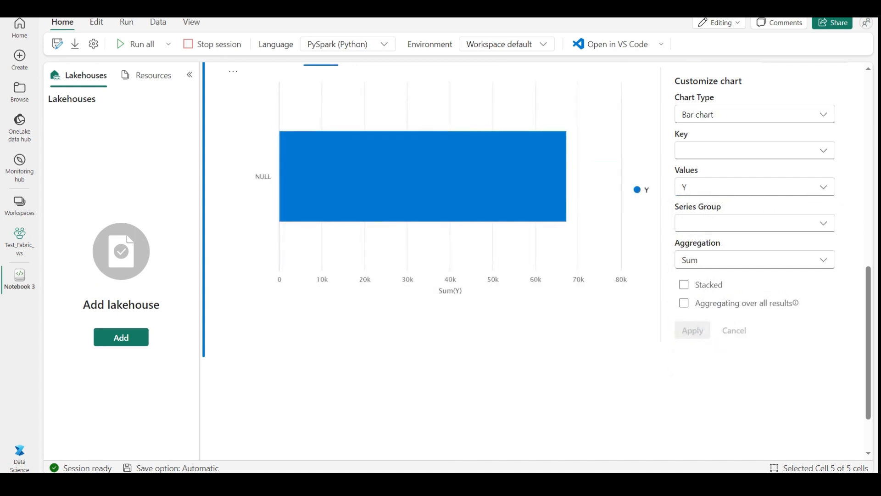
# - Change the chart type to Box plot for the Y values and apply it
pyautogui.click(773, 116)
pyautogui.click(716, 257)
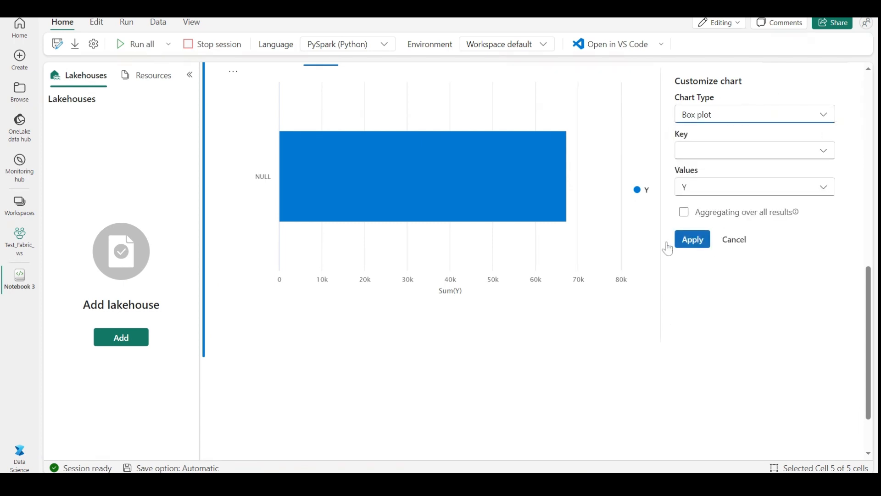
pyautogui.click(697, 245)
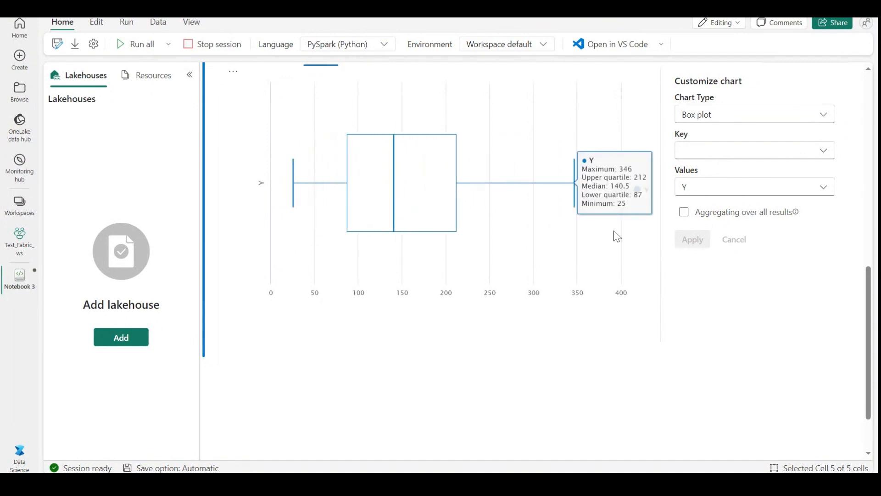
# - Replace Y with AGE as the box plot's value and apply the change
pyautogui.scroll(3, 597, 358)
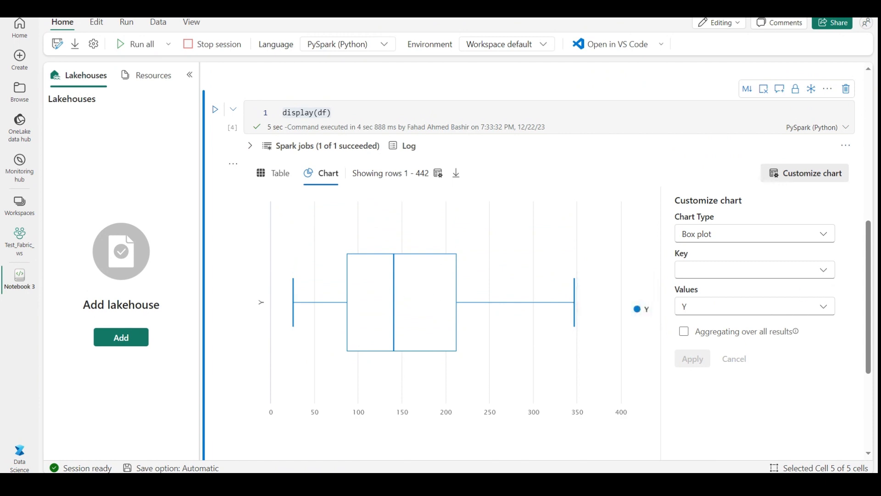
pyautogui.scroll(-2, 239, 188)
pyautogui.scroll(5, 238, 193)
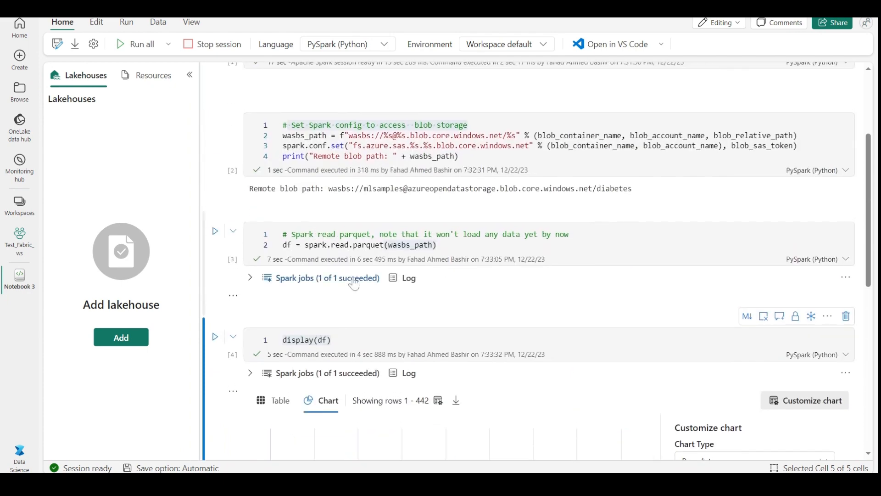
pyautogui.scroll(-4, 561, 358)
pyautogui.scroll(-1, 561, 358)
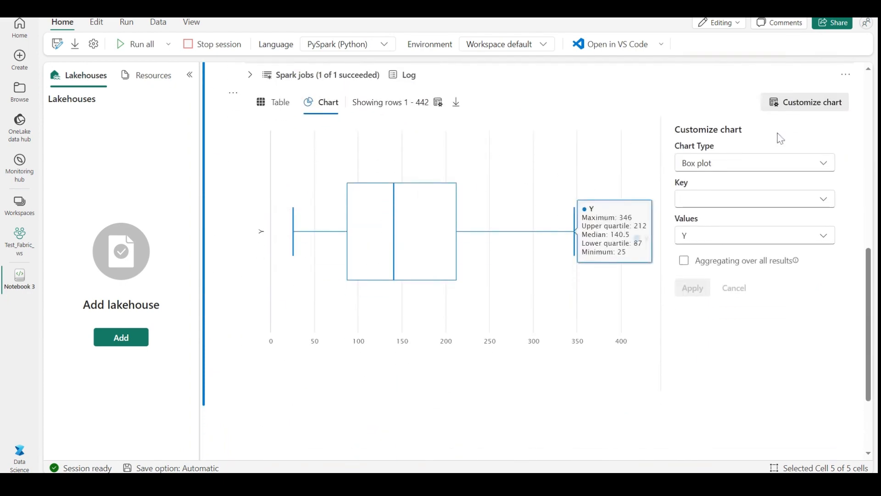
pyautogui.click(735, 236)
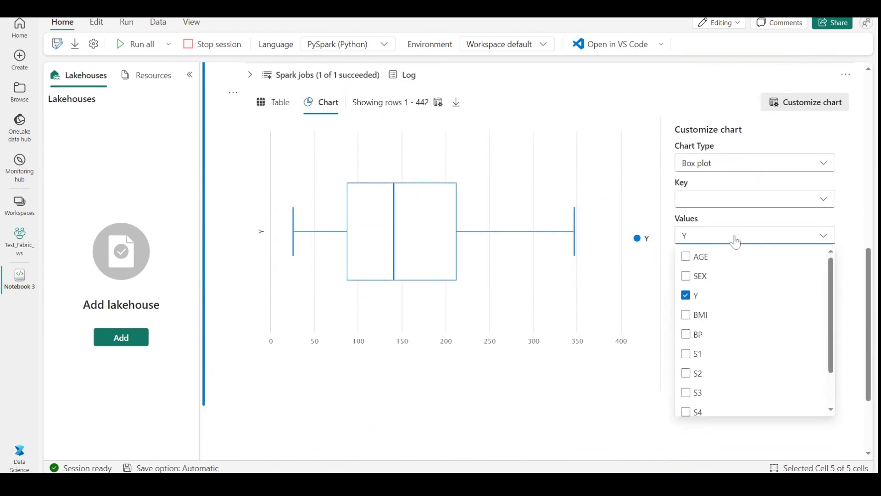
pyautogui.click(689, 257)
pyautogui.click(688, 295)
pyautogui.click(634, 390)
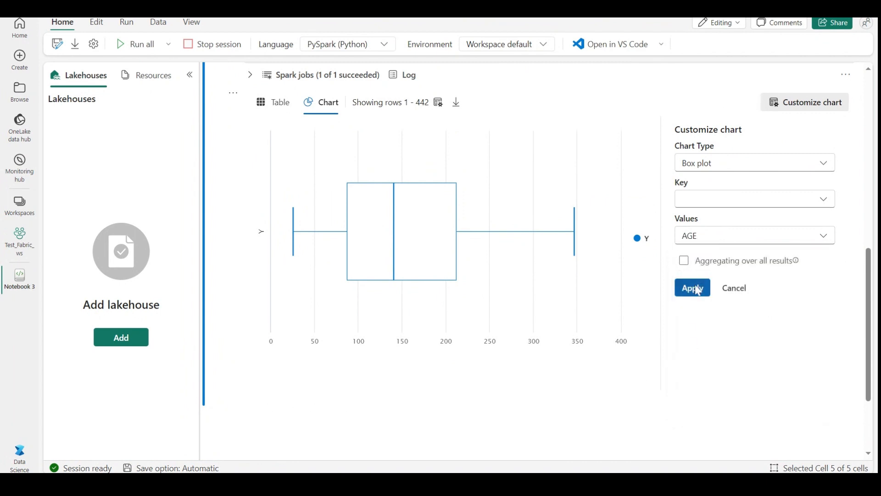
pyautogui.click(695, 288)
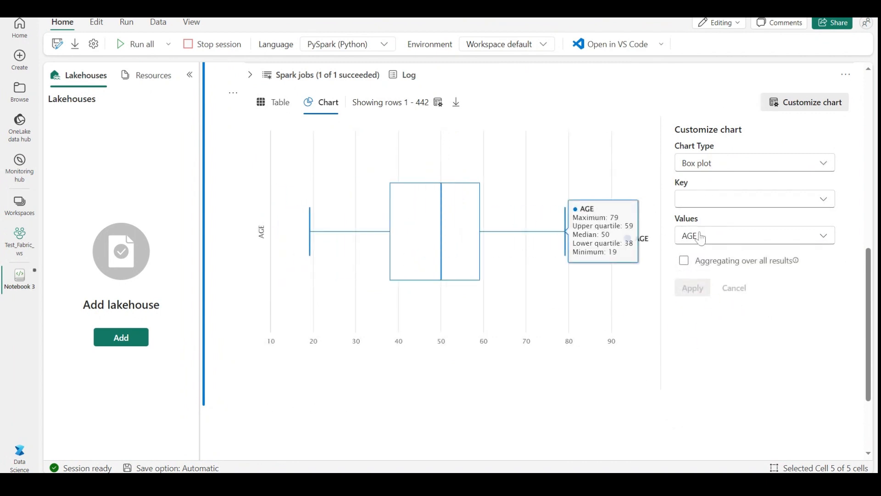
# - Replace AGE with BMI as the box plot's value, apply the change and inspect the BMI distribution
pyautogui.moveTo(466, 236)
pyautogui.click(740, 237)
pyautogui.click(686, 315)
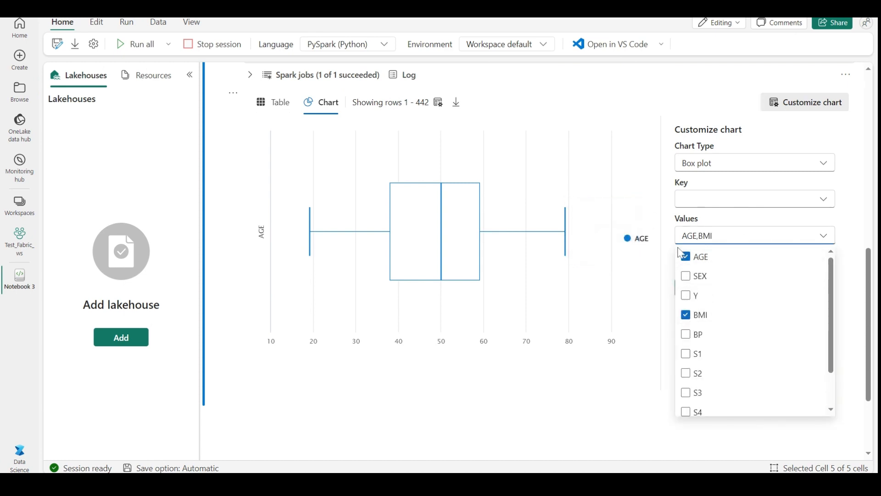
pyautogui.click(687, 258)
pyautogui.click(625, 406)
pyautogui.click(693, 288)
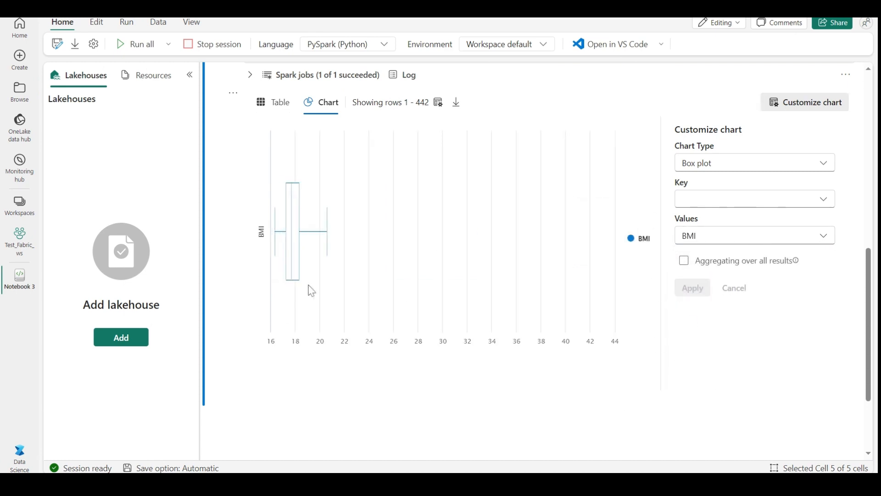
pyautogui.moveTo(283, 245)
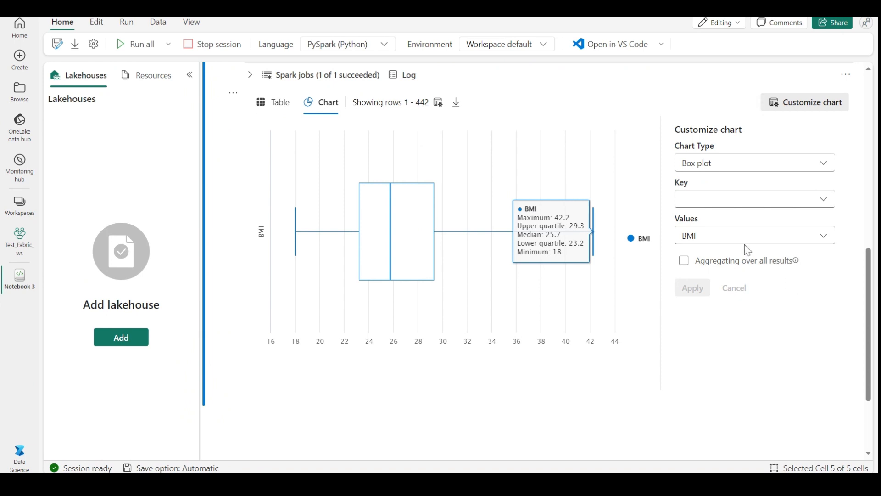
pyautogui.moveTo(381, 273)
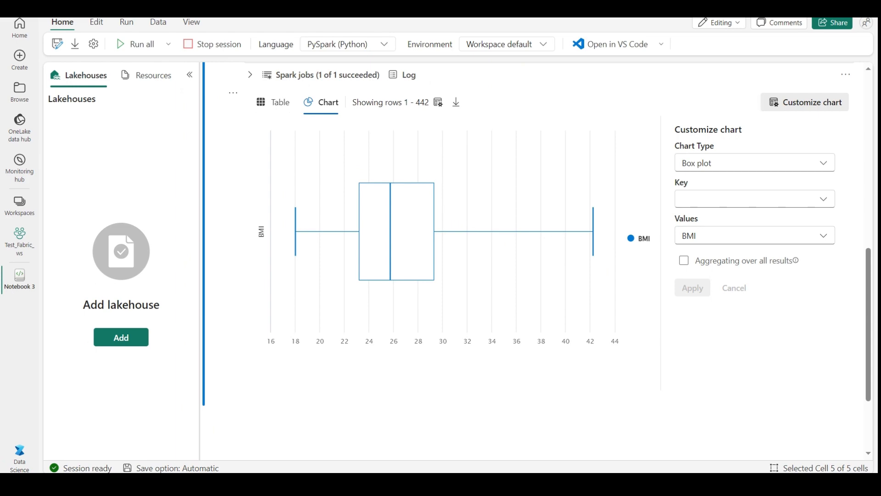
# - Add a code cell below the BMI box plot that converts the Spark DataFrame to pandas with df= df.toPandas()
pyautogui.scroll(6, 379, 163)
pyautogui.scroll(-5, 378, 214)
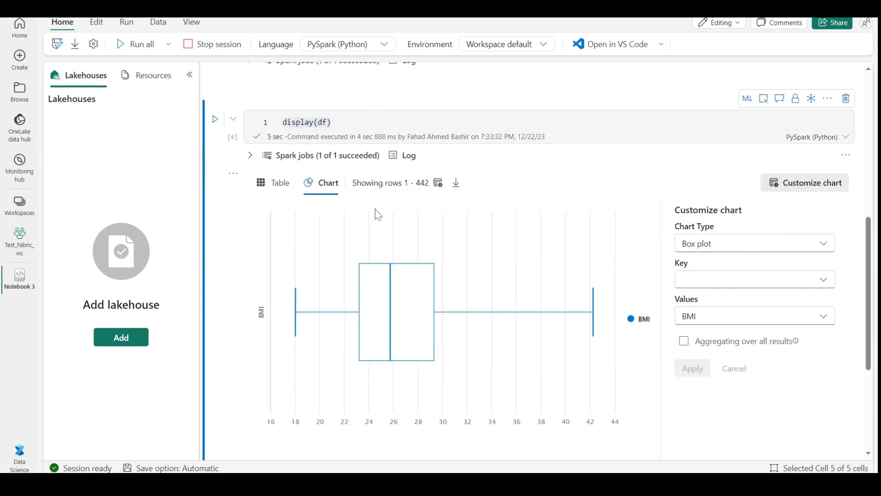
pyautogui.scroll(-4, 377, 214)
pyautogui.click(277, 293)
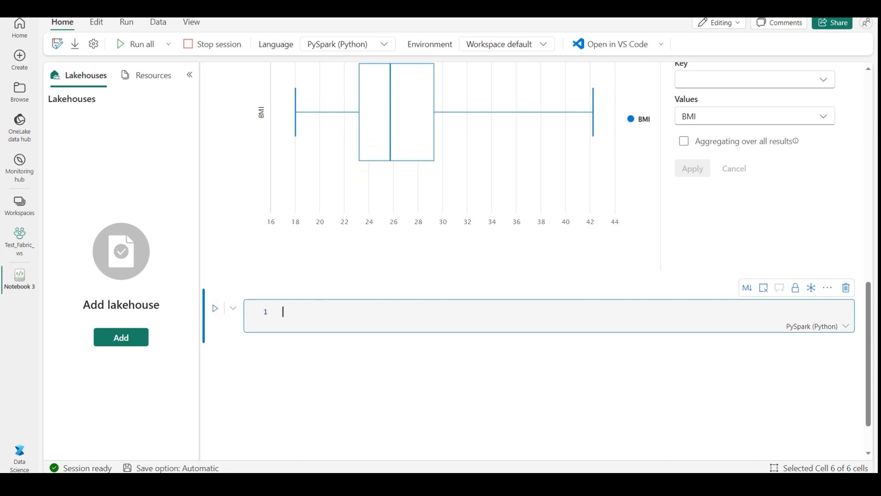
pyautogui.write('df.')
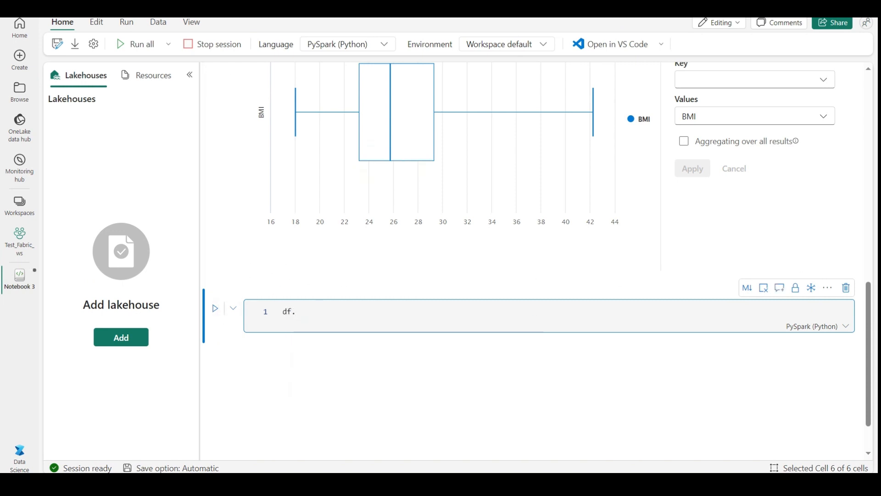
pyautogui.press('BackSpace')
pyautogui.write('-')
pyautogui.press('BackSpace')
pyautogui.press('BackSpace')
pyautogui.write('= s')
pyautogui.press('BackSpace')
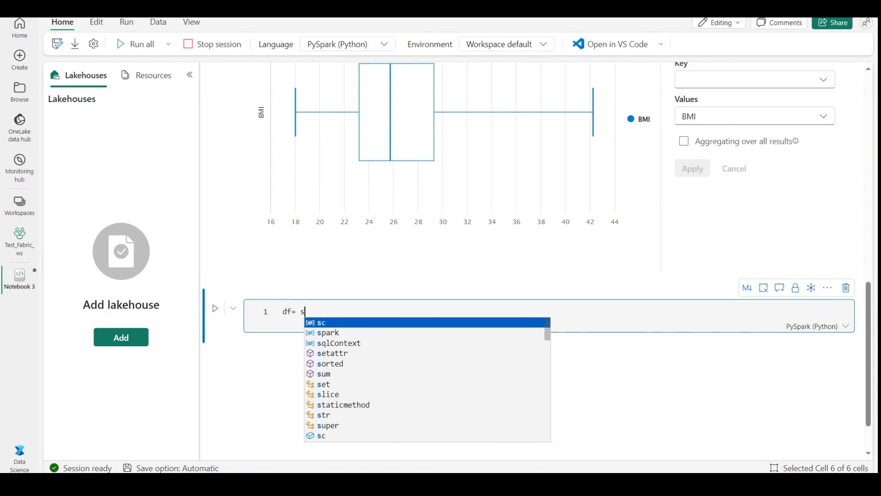
pyautogui.write('df.to')
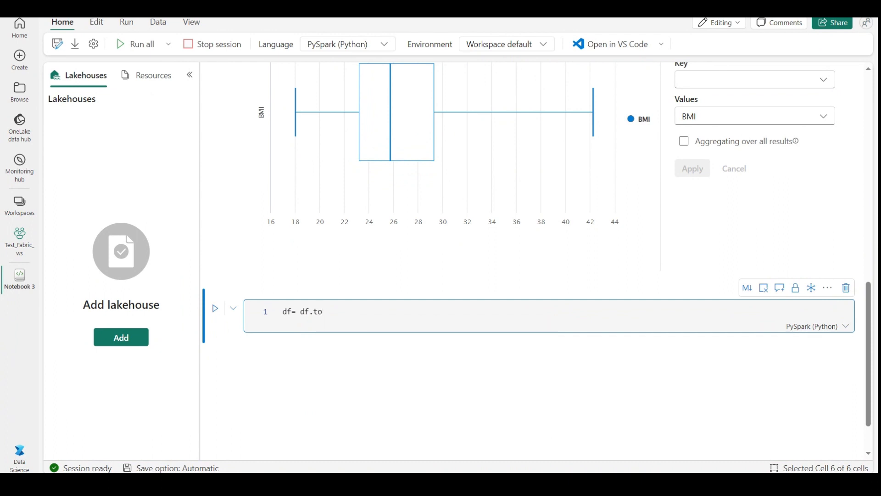
pyautogui.write('pan')
pyautogui.press('Tab')
pyautogui.write('()')
# - Add df.head() as the cell's second line, run the cell and view its output
pyautogui.press('Return')
pyautogui.write('df')
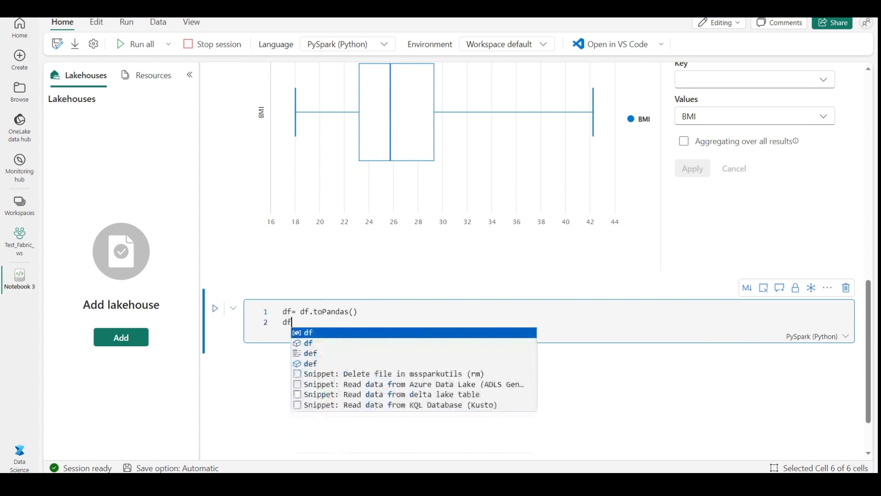
pyautogui.write('.head')
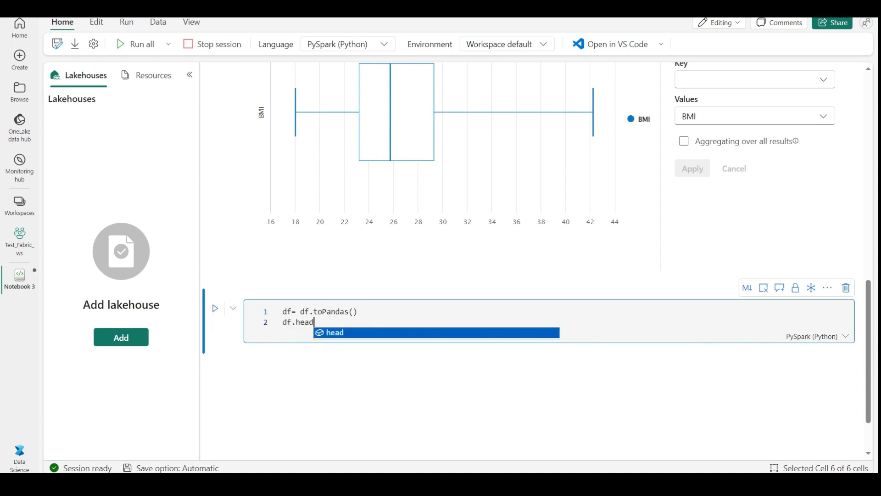
pyautogui.write('()')
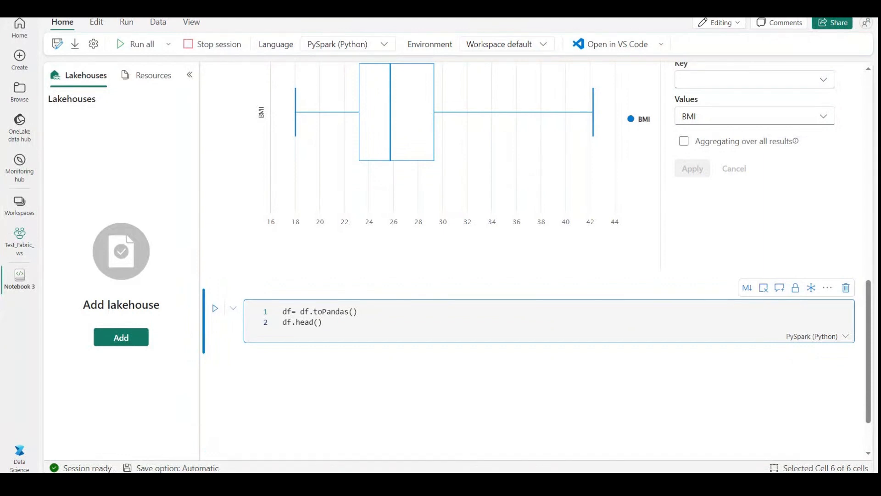
pyautogui.hotkey('ctrl', 'Return')
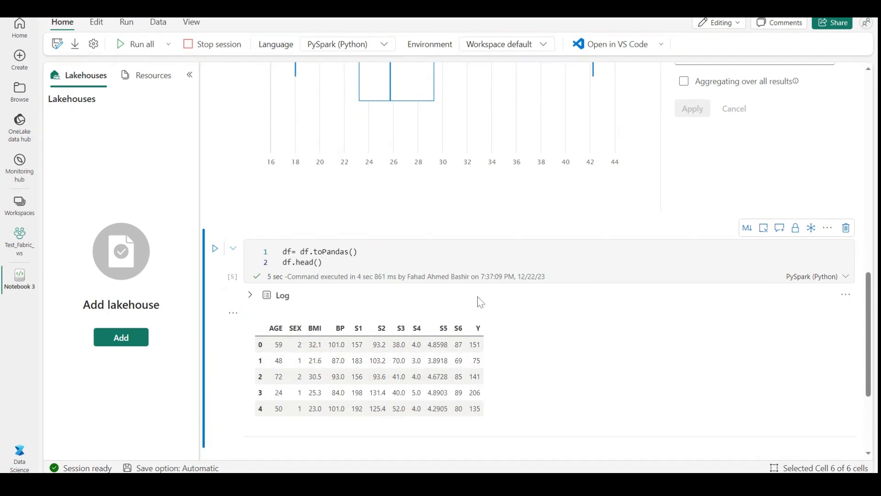
pyautogui.scroll(-3, 322, 268)
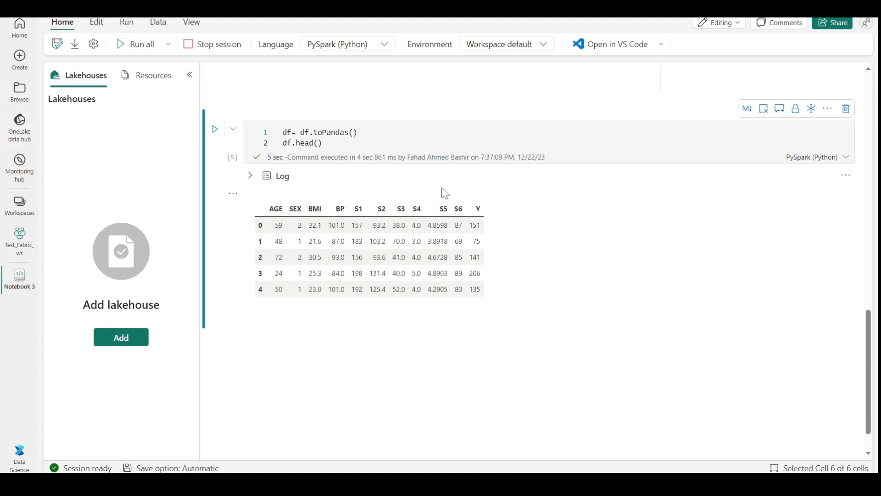
# - Launch Data Wrangler on the df pandas DataFrame
pyautogui.scroll(4, 627, 269)
pyautogui.click(158, 23)
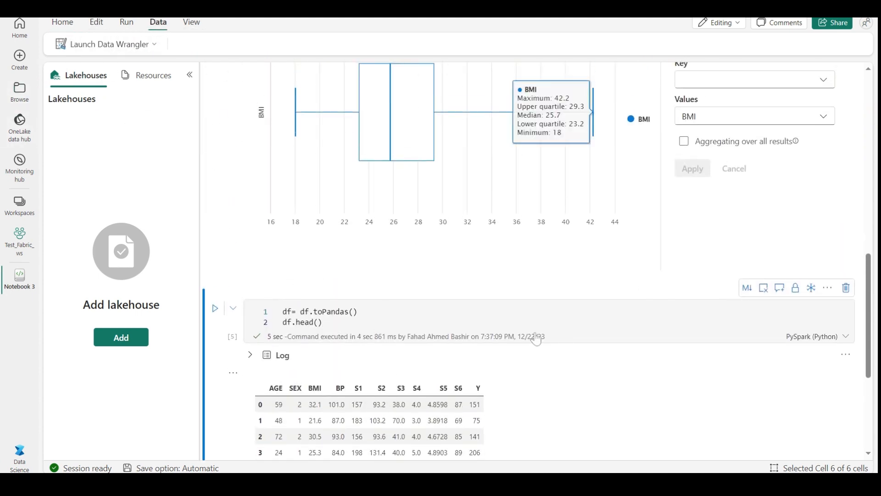
pyautogui.click(155, 45)
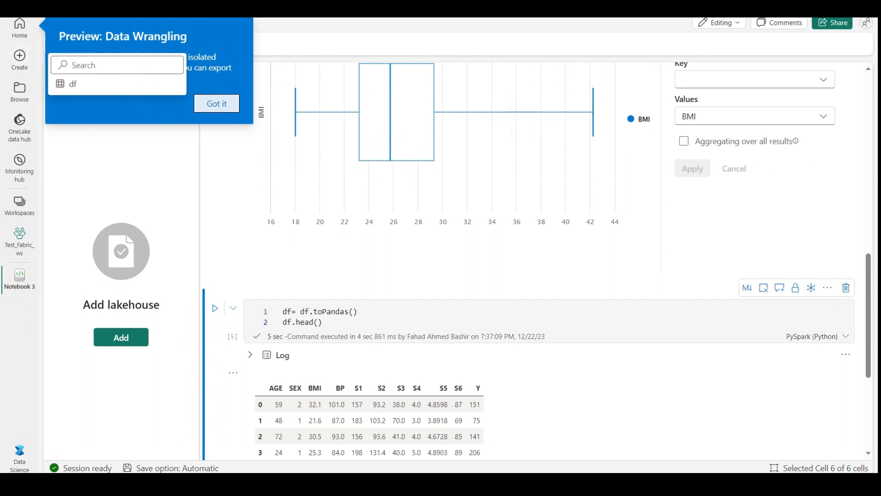
pyautogui.click(74, 84)
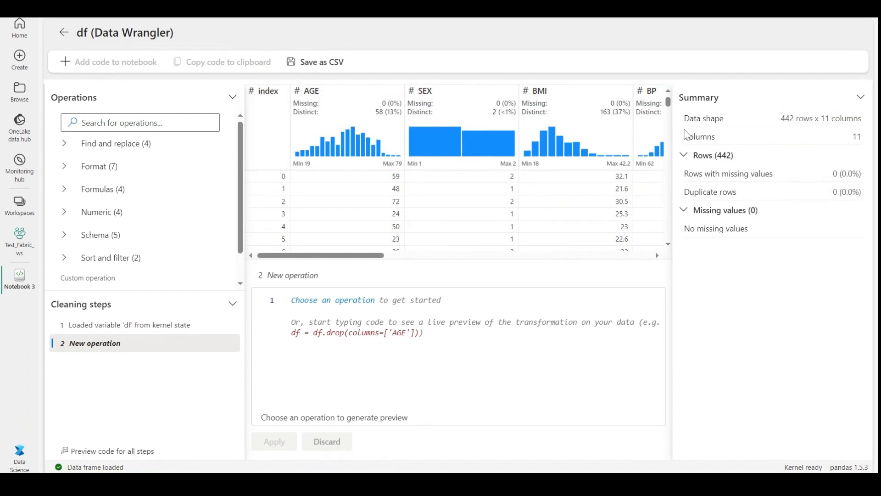
# - Review the data shape, row details and missing values in the dataset summary, and collapse the Rows section
pyautogui.moveTo(785, 119); pyautogui.dragTo(815, 120)
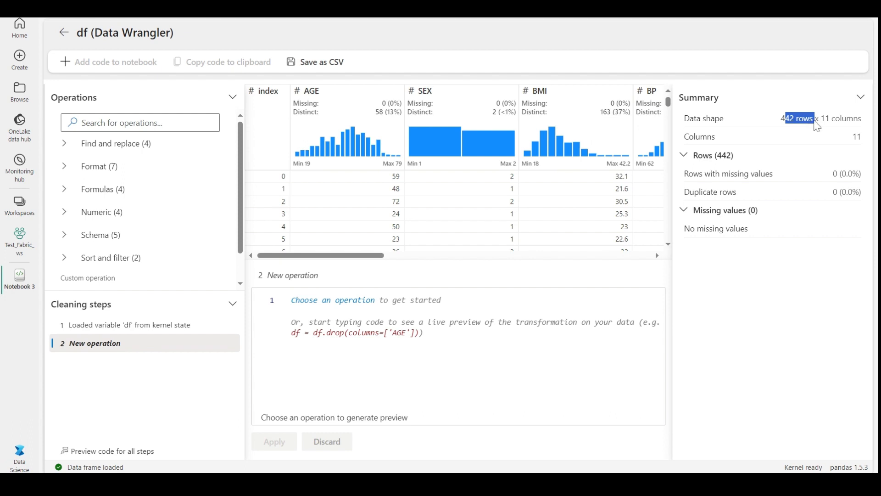
pyautogui.click(863, 132)
pyautogui.click(684, 211)
pyautogui.click(684, 212)
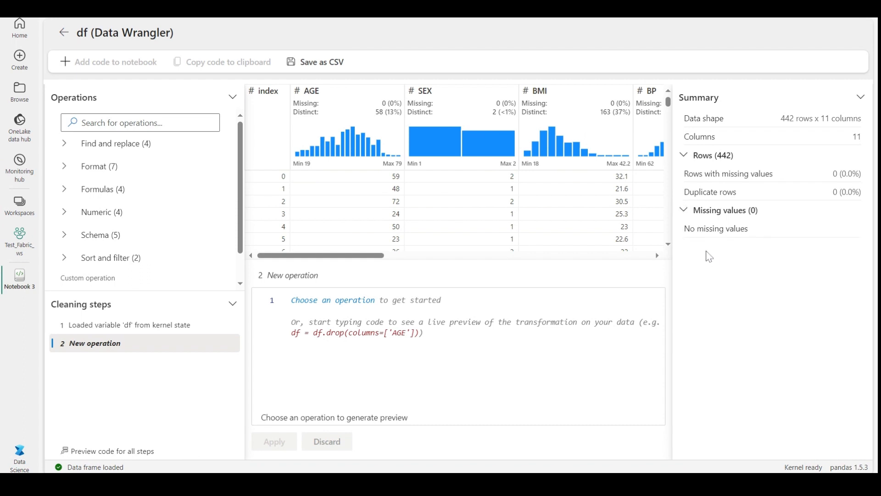
pyautogui.click(686, 156)
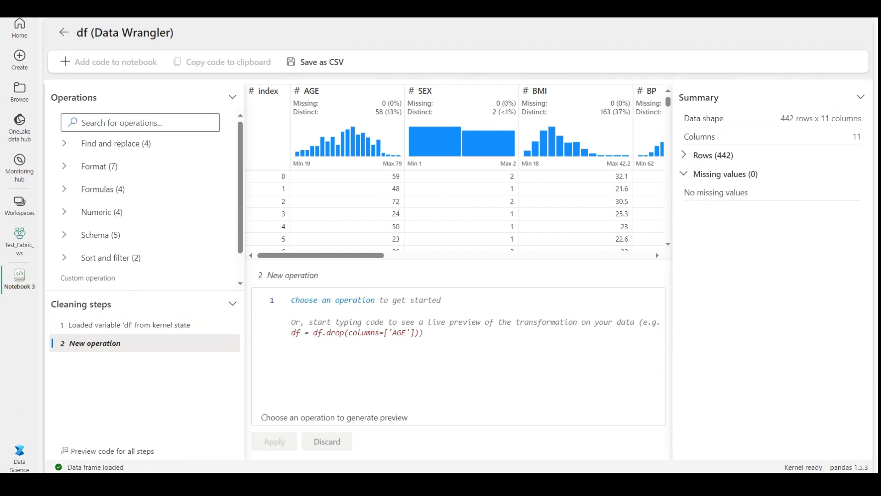
# - Examine the column histograms across the diabetes table and the Y column's 75th percentile in its statistics
pyautogui.moveTo(359, 256); pyautogui.dragTo(238, 254)
pyautogui.moveTo(316, 144)
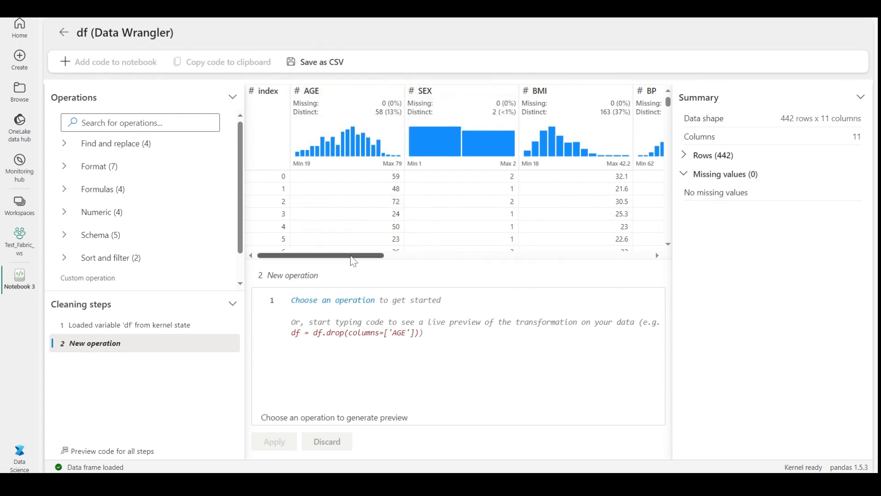
pyautogui.moveTo(351, 256); pyautogui.dragTo(200, 245)
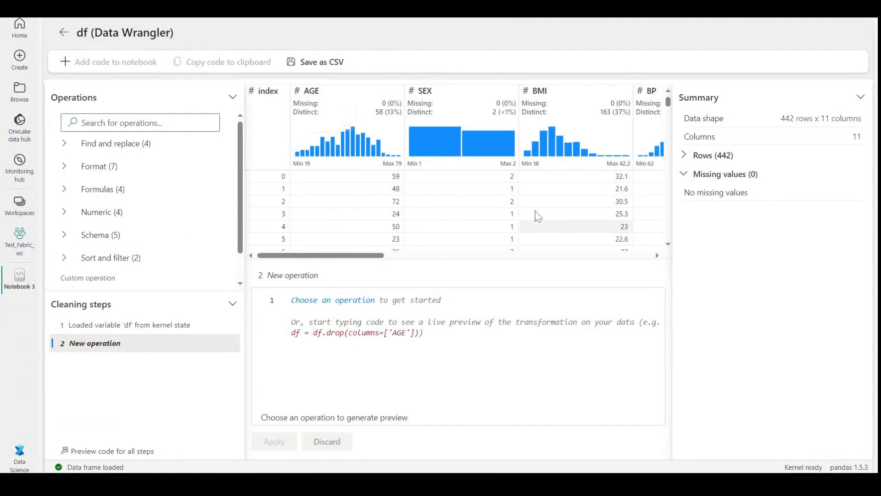
pyautogui.moveTo(386, 154)
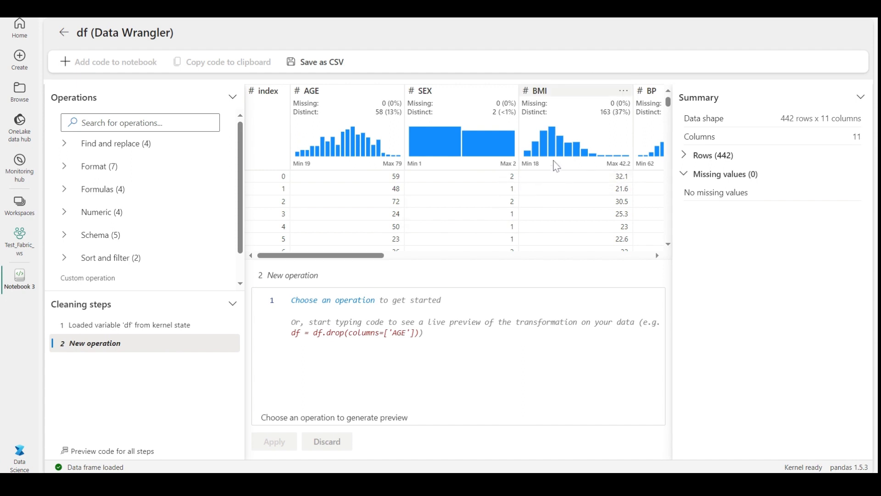
pyautogui.moveTo(618, 142)
pyautogui.moveTo(547, 153)
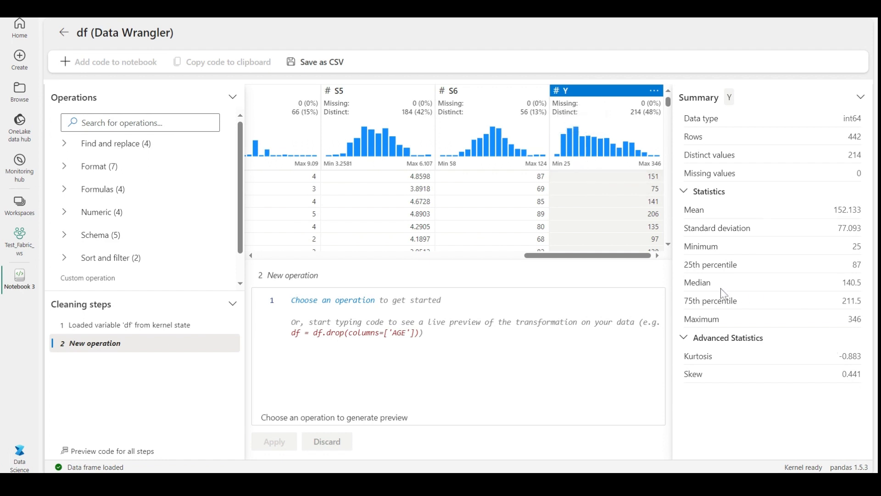
pyautogui.moveTo(844, 307); pyautogui.dragTo(865, 308)
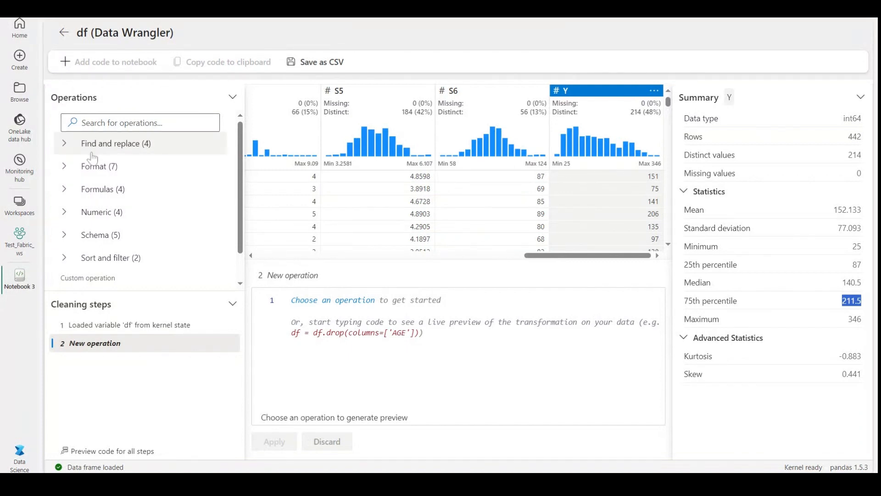
# - Start a Create column from formula operation and name the new column Risk
pyautogui.click(69, 189)
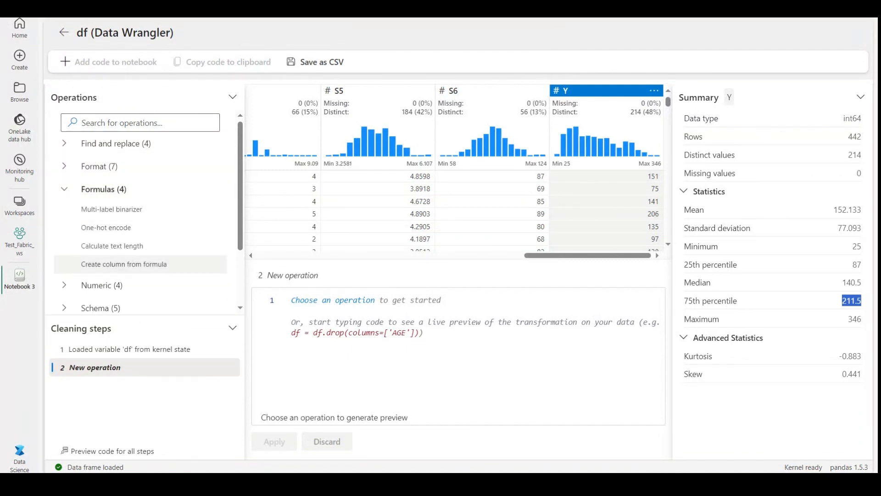
pyautogui.click(124, 264)
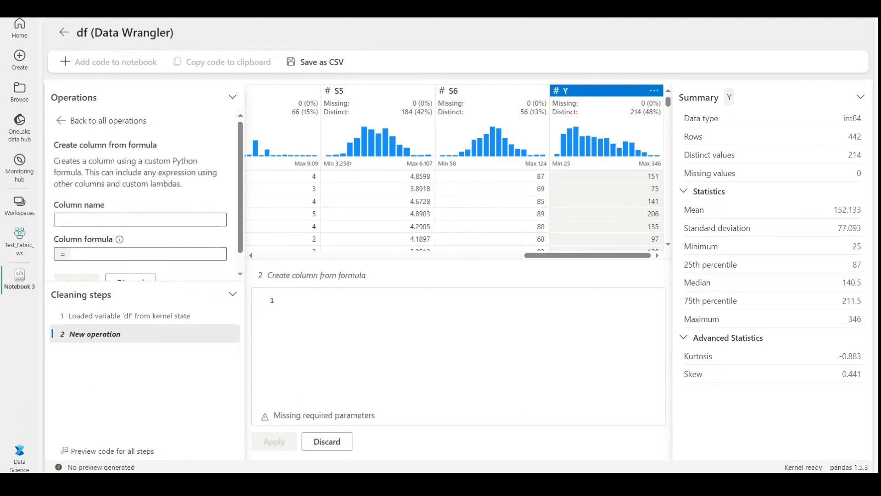
pyautogui.click(188, 221)
pyautogui.write('Risk')
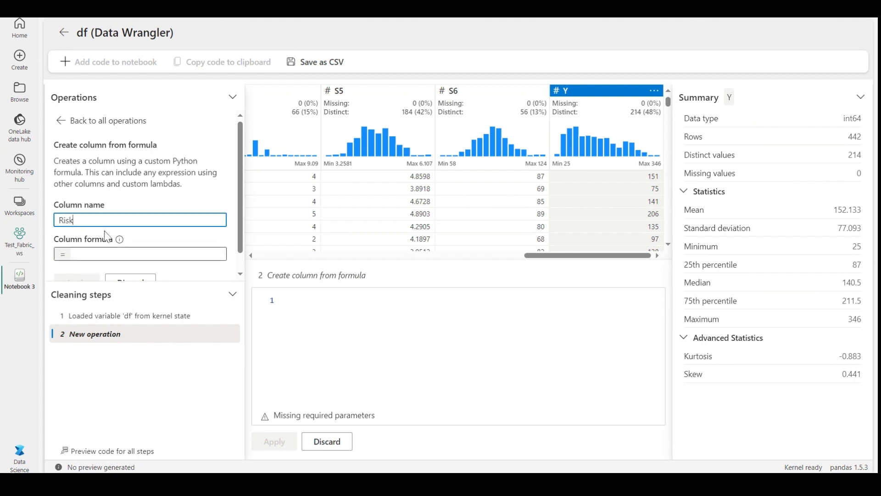
# - Enter (df['Y'] > 211.5).astype(int) as the Risk column's formula
pyautogui.press('Tab')
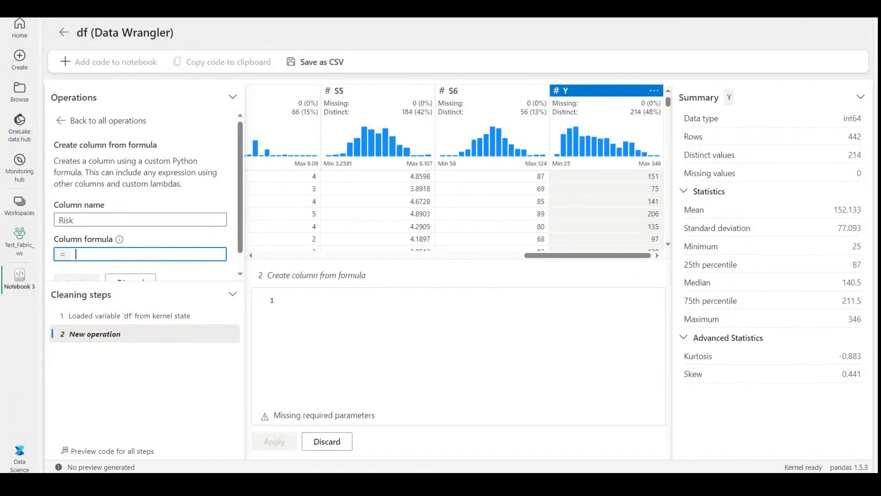
pyautogui.write('df')
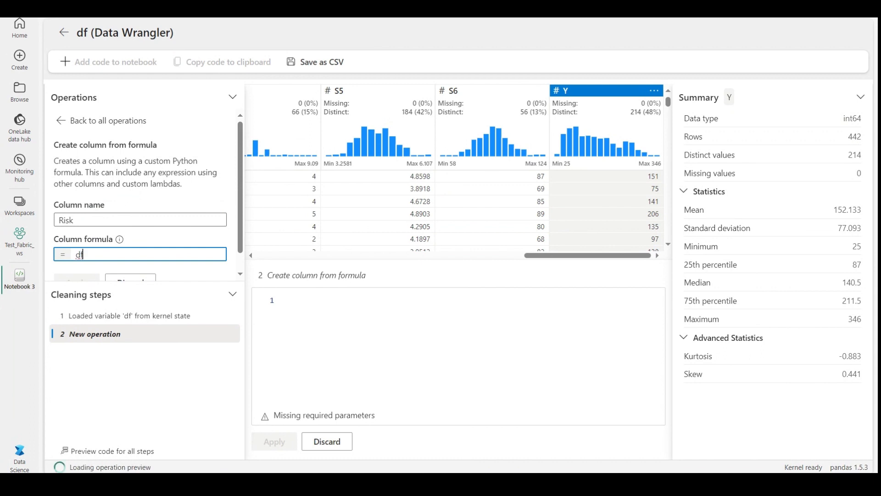
pyautogui.write("['")
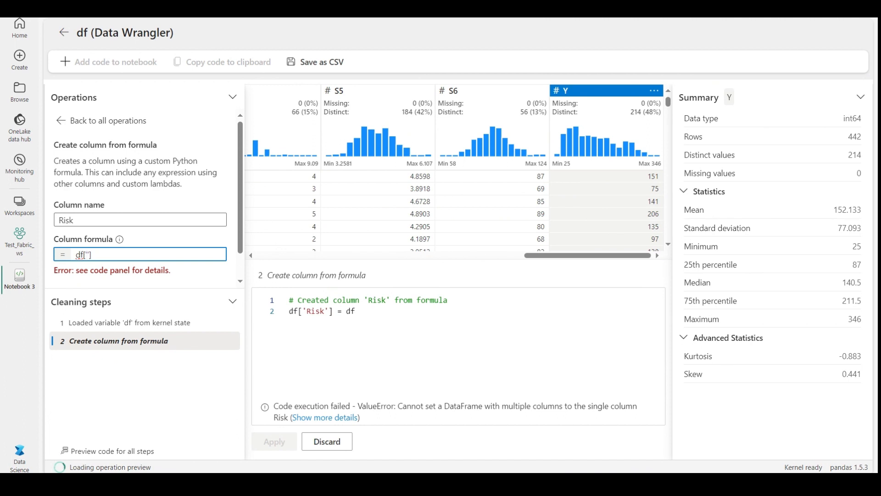
pyautogui.write("Y']")
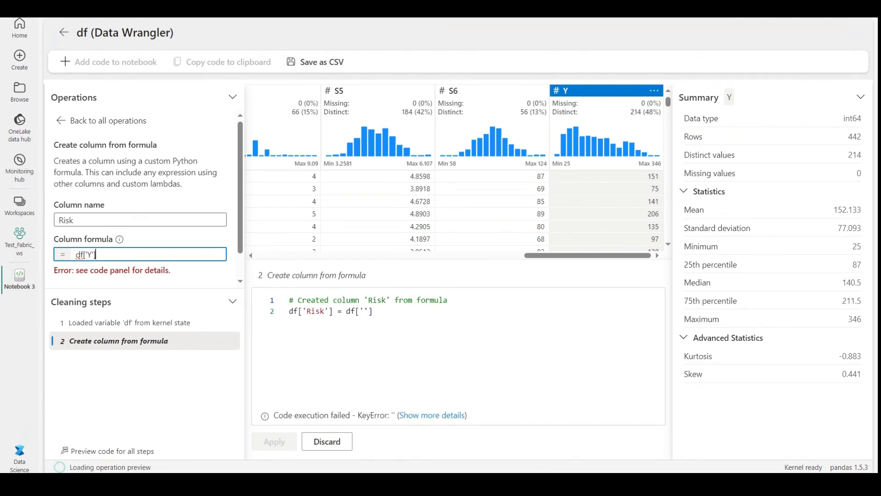
pyautogui.write(' > 221')
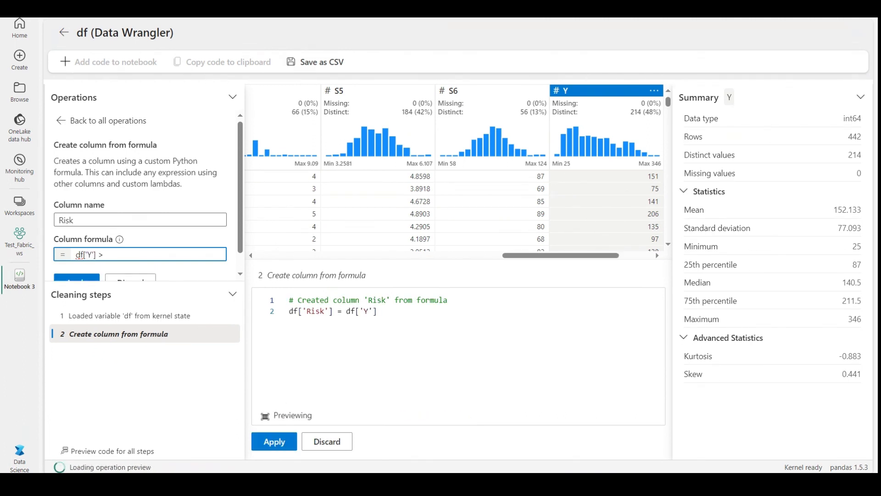
pyautogui.press('BackSpace')
pyautogui.press('BackSpace')
pyautogui.write('11.5')
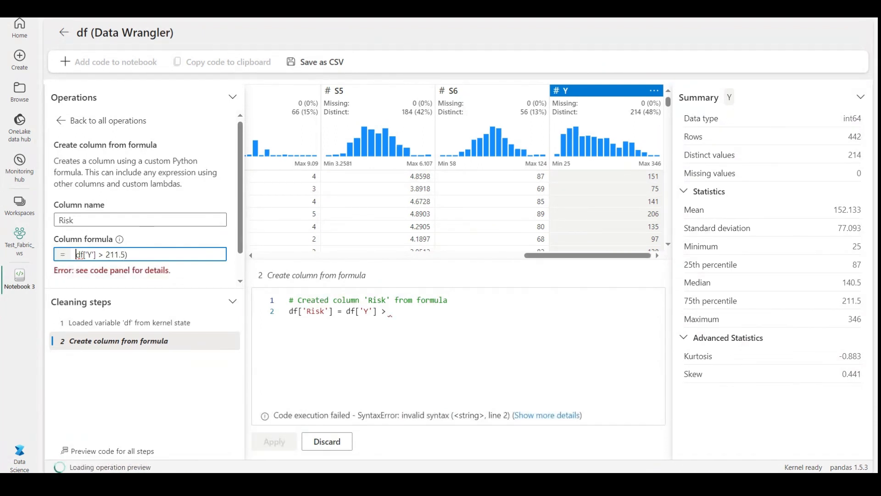
pyautogui.write('(')
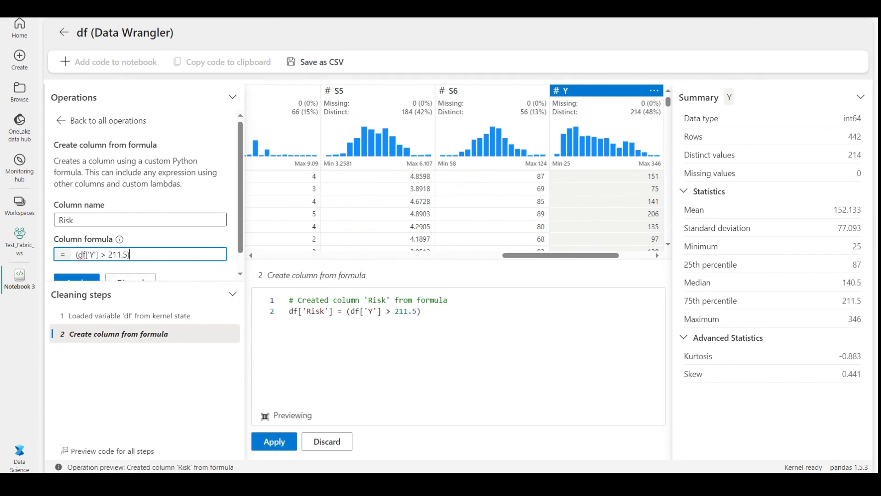
pyautogui.write('.astyp')
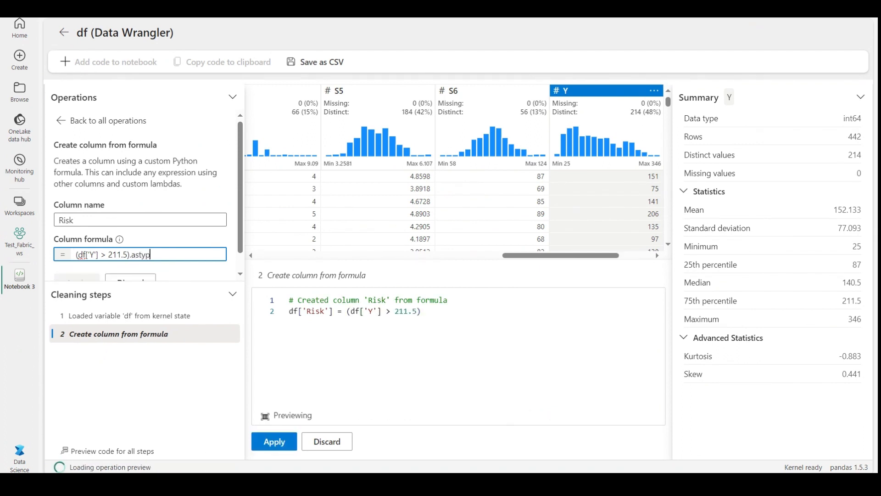
pyautogui.write('e(int)')
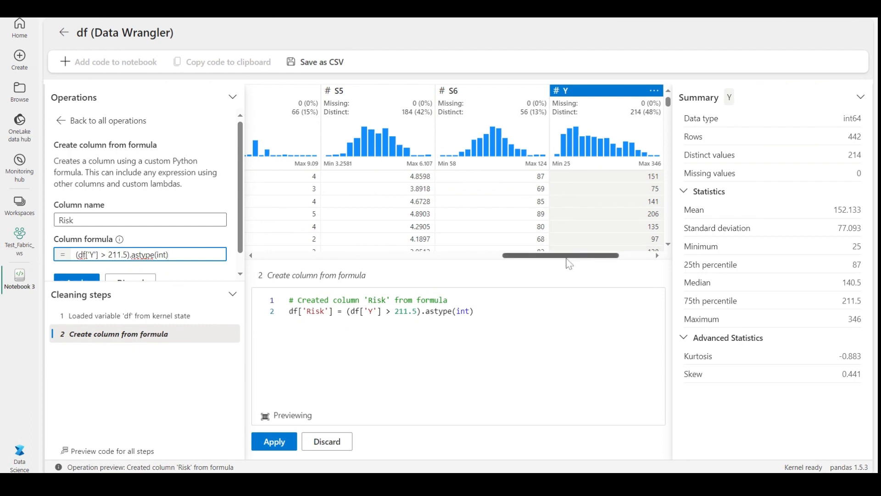
# - Check the preview of the new Risk column in the data grid and apply the operation
pyautogui.moveTo(616, 256); pyautogui.dragTo(665, 257)
pyautogui.moveTo(567, 126)
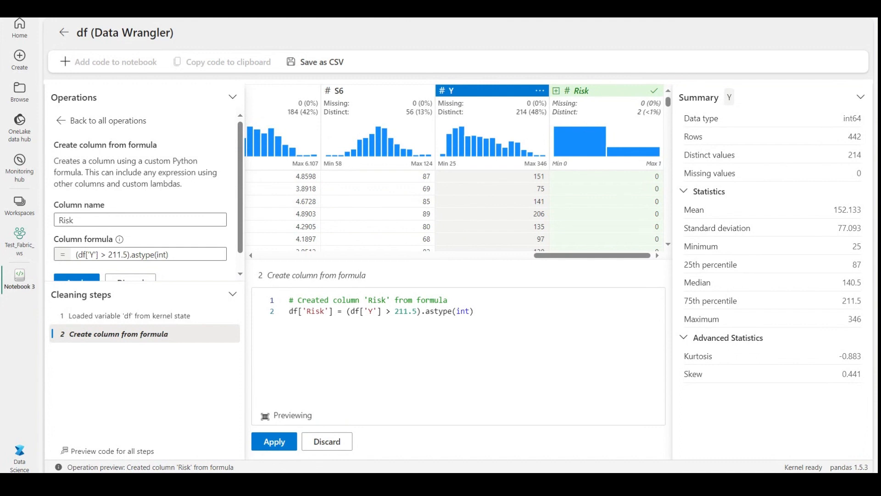
pyautogui.scroll(-1, 72, 264)
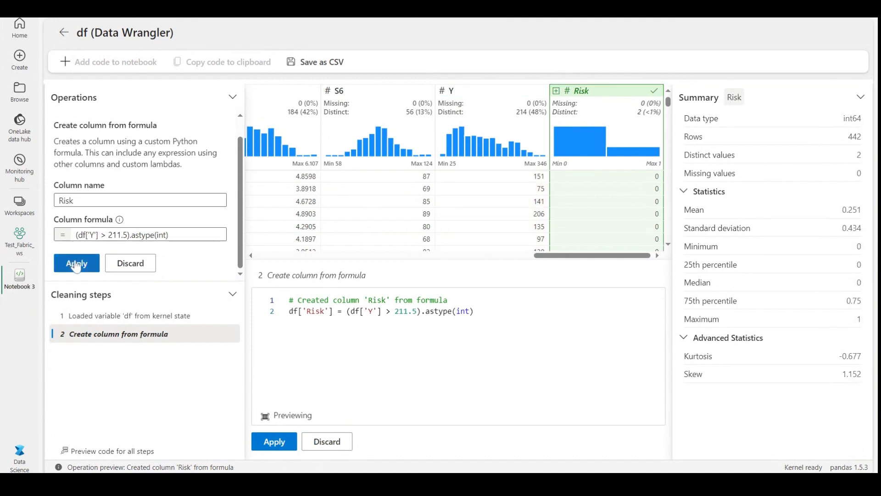
pyautogui.click(73, 264)
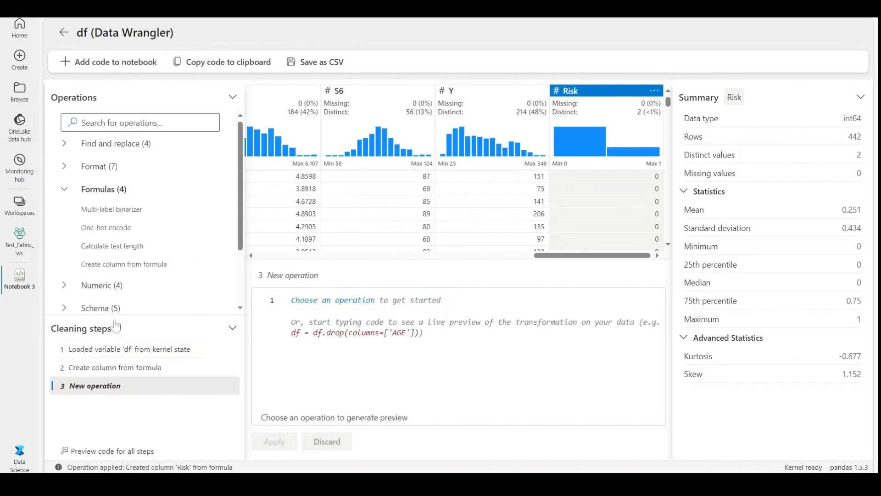
# - Review the generated code of the applied Create column from formula cleaning step and dismiss the preview notice
pyautogui.click(138, 367)
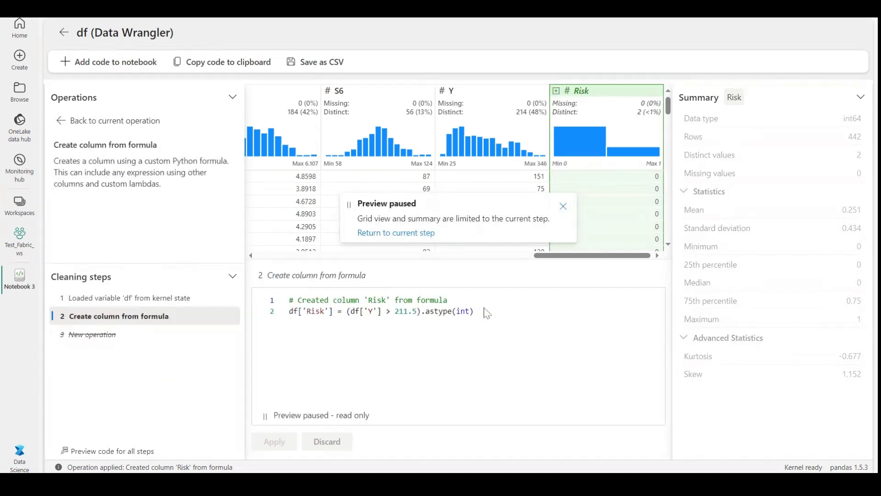
pyautogui.moveTo(483, 310); pyautogui.dragTo(260, 318)
pyautogui.click(317, 314)
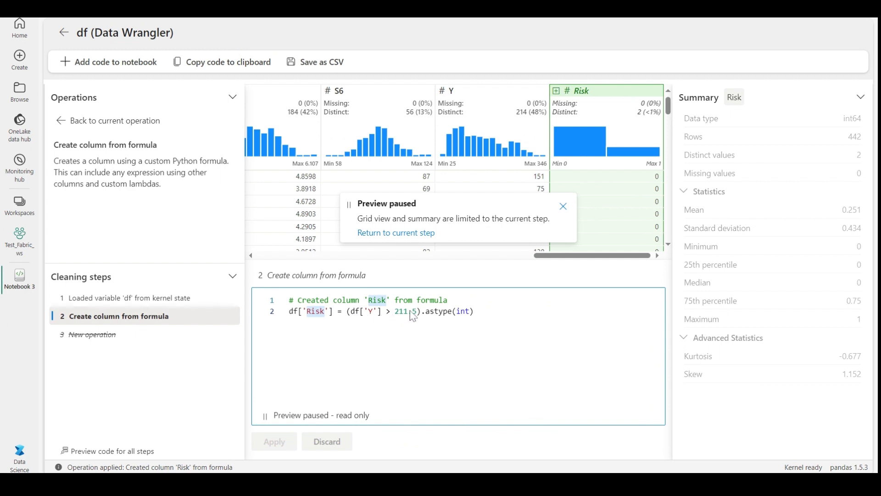
pyautogui.click(109, 337)
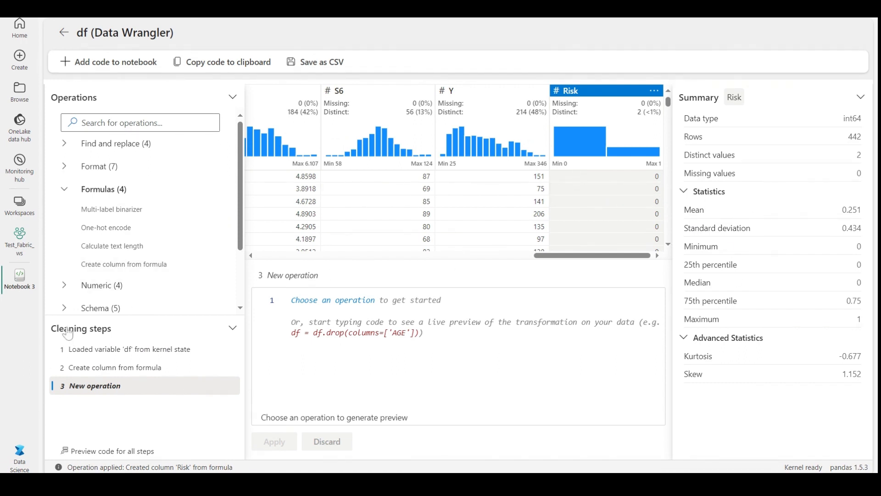
pyautogui.click(120, 264)
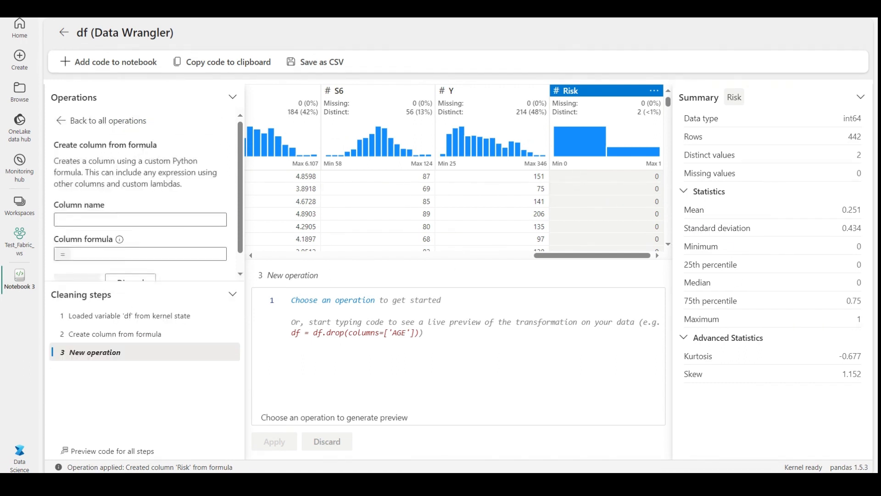
pyautogui.click(102, 334)
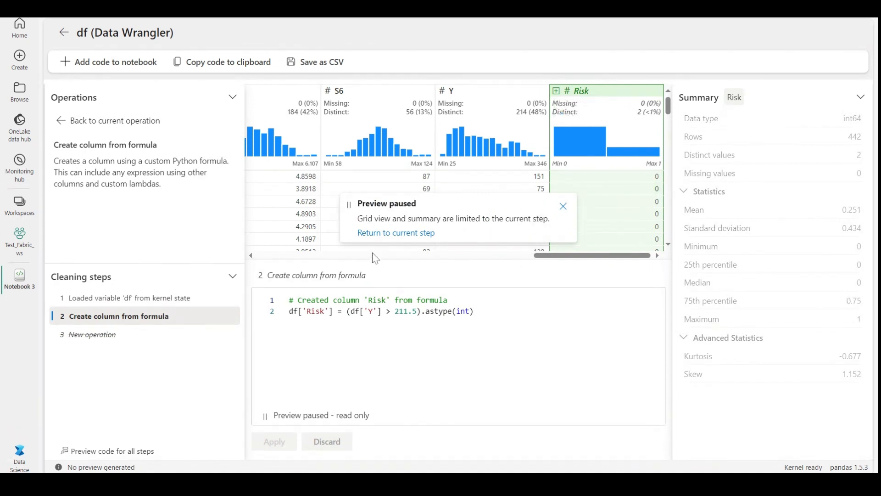
pyautogui.click(564, 208)
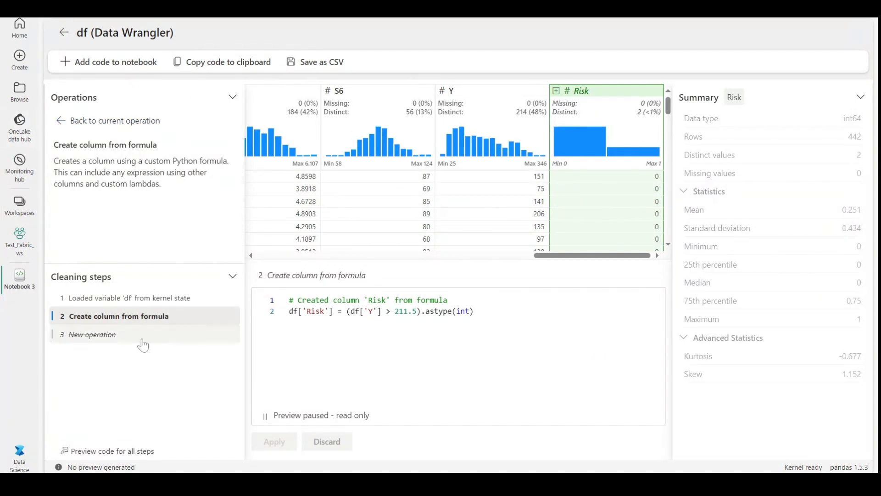
# - Add the generated clean_data code to the notebook, run the cell and view the df_clean output
pyautogui.click(92, 61)
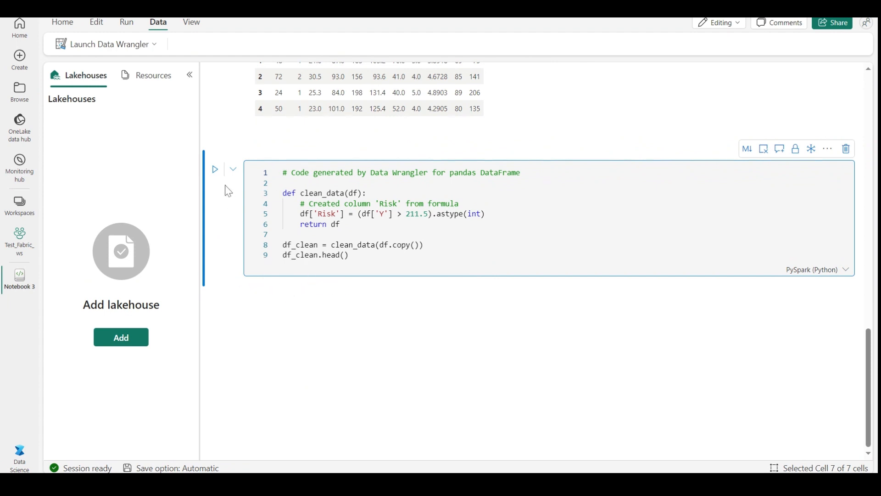
pyautogui.click(215, 169)
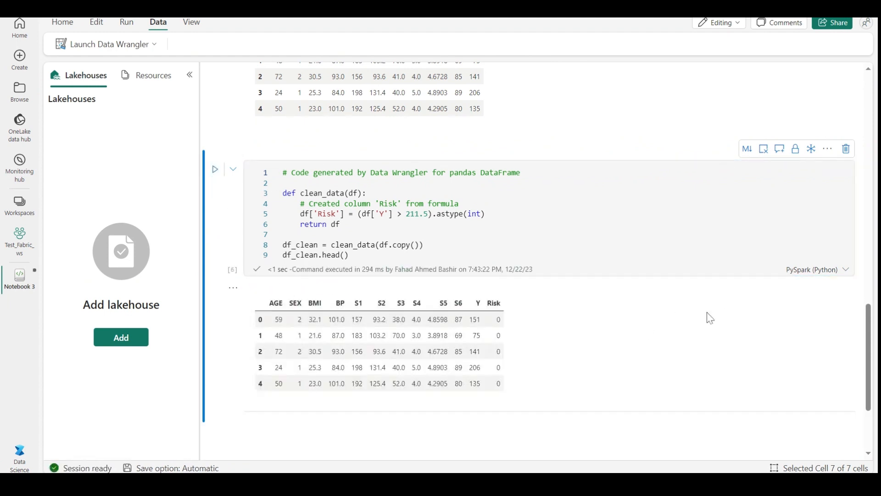
pyautogui.scroll(-3, 499, 321)
pyautogui.scroll(1, 496, 287)
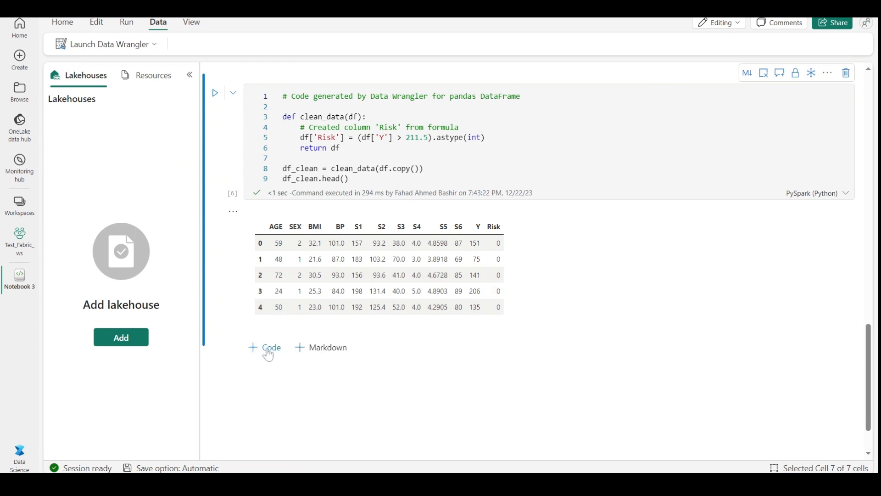
# - Add and run a code cell with df_clean.describe(), and check the Risk column's mean, maximum and 75th percentile
pyautogui.click(271, 350)
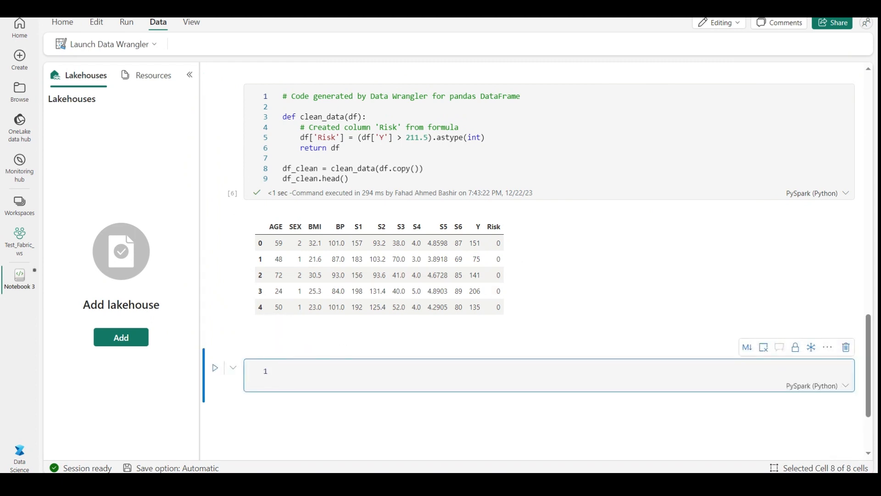
pyautogui.write('df_')
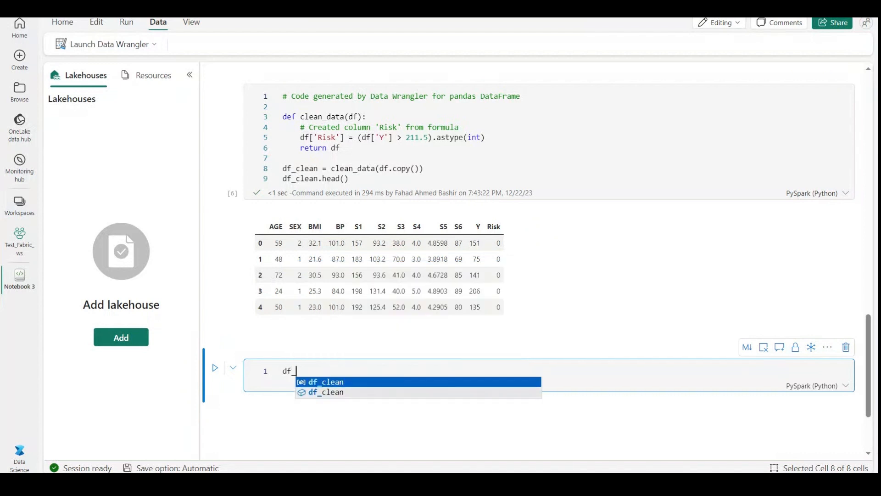
pyautogui.write('cl')
pyautogui.press('Tab')
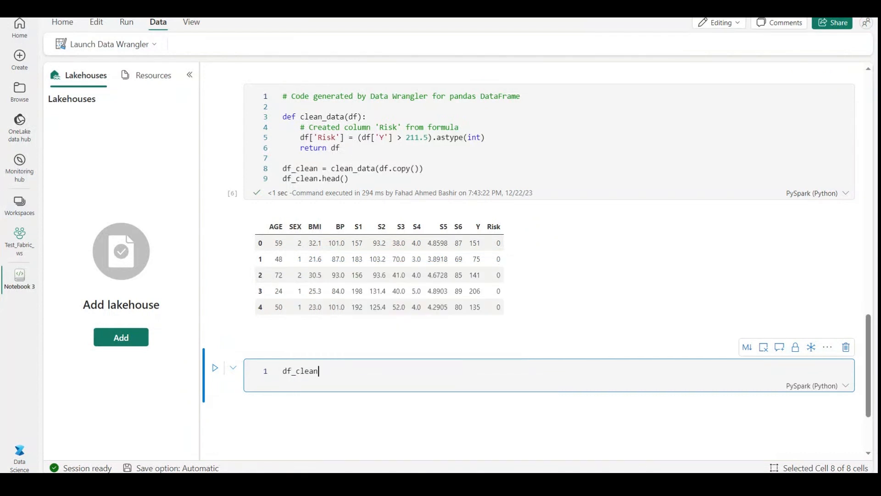
pyautogui.write('.describe()')
pyautogui.hotkey('ctrl', 'Return')
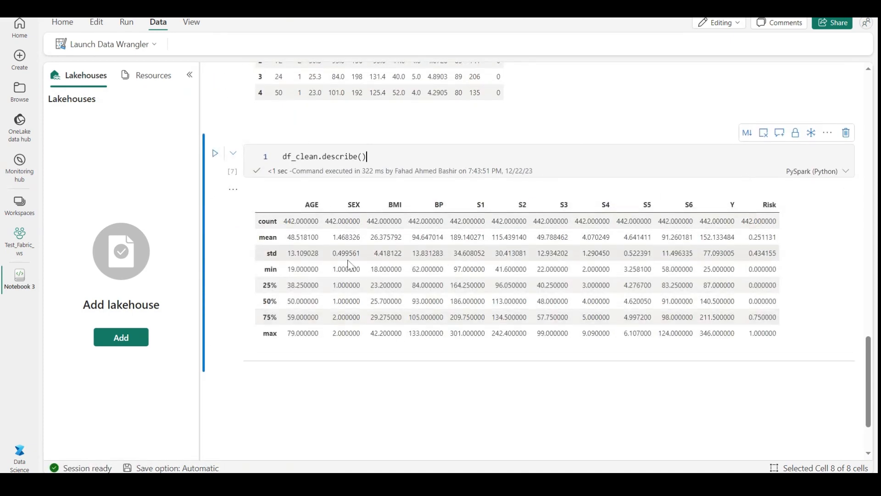
pyautogui.moveTo(742, 221); pyautogui.dragTo(769, 221)
pyautogui.moveTo(781, 234); pyautogui.dragTo(781, 235)
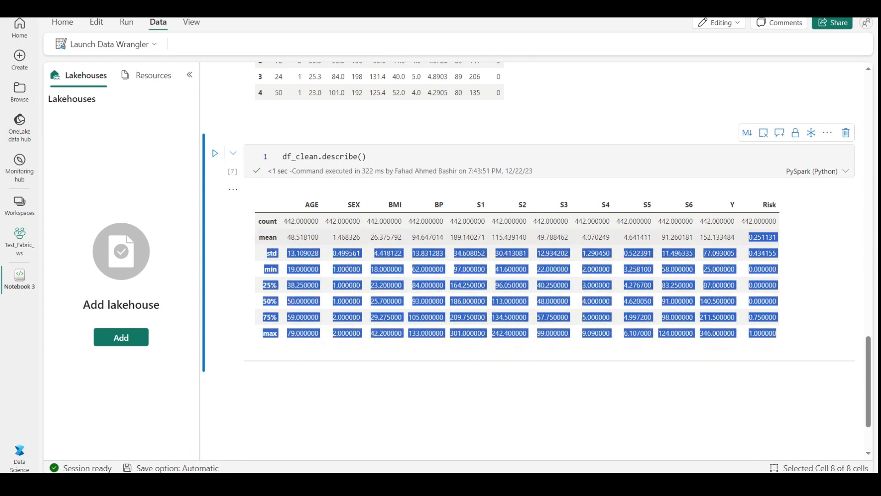
pyautogui.click(776, 262)
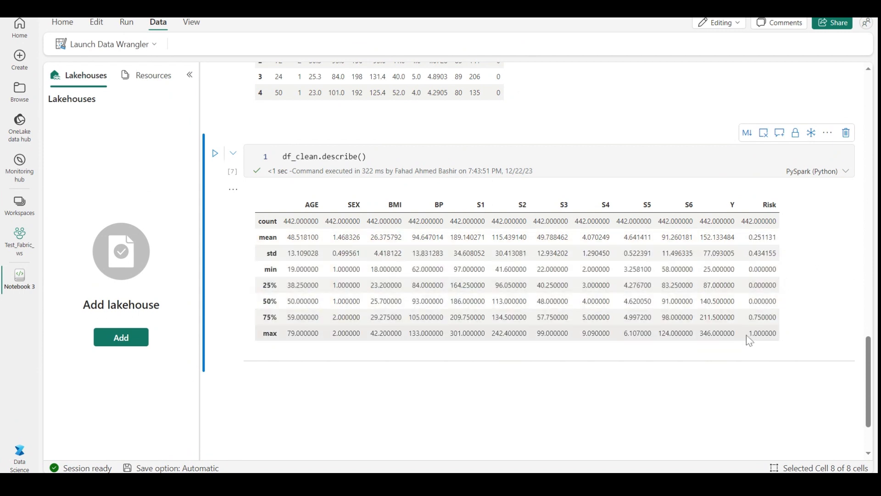
pyautogui.moveTo(748, 334); pyautogui.dragTo(790, 339)
pyautogui.moveTo(747, 318); pyautogui.dragTo(780, 318)
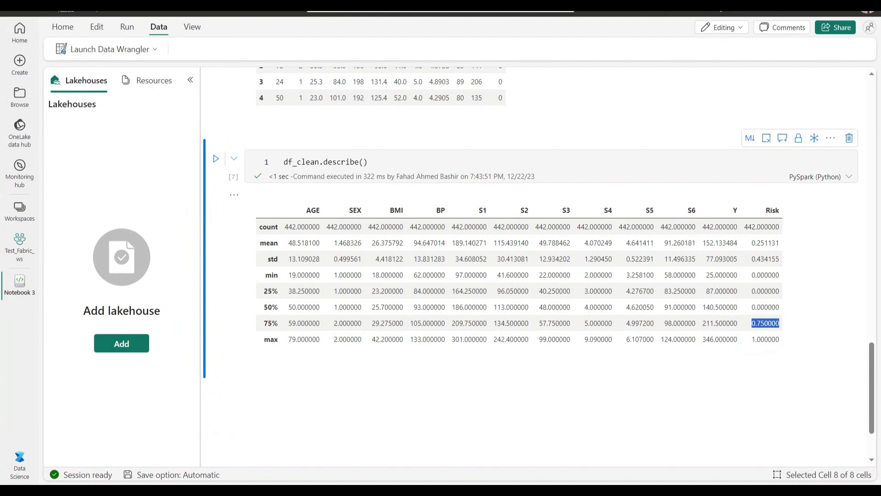
# - Add a code cell splitting df_clean's AGE to S6 features and Y target using sklearn's train_test_split with test_size=0.30 and random_state=0
pyautogui.click(276, 379)
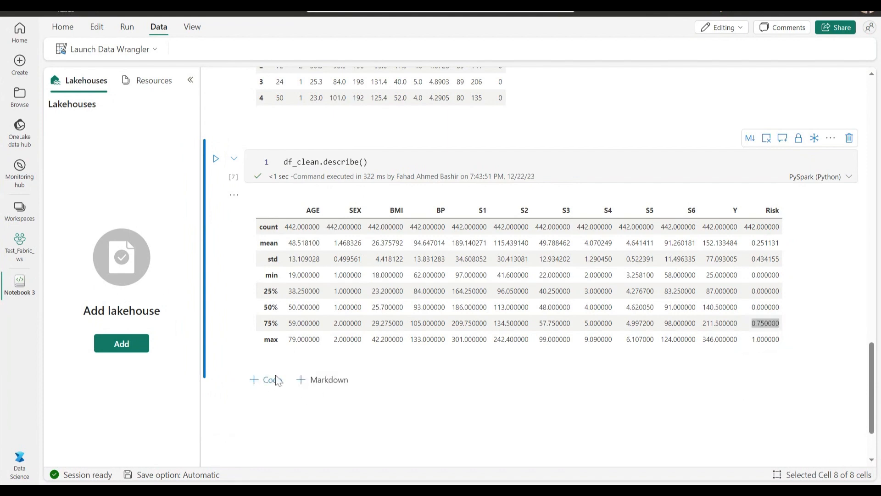
pyautogui.scroll(-3, 493, 357)
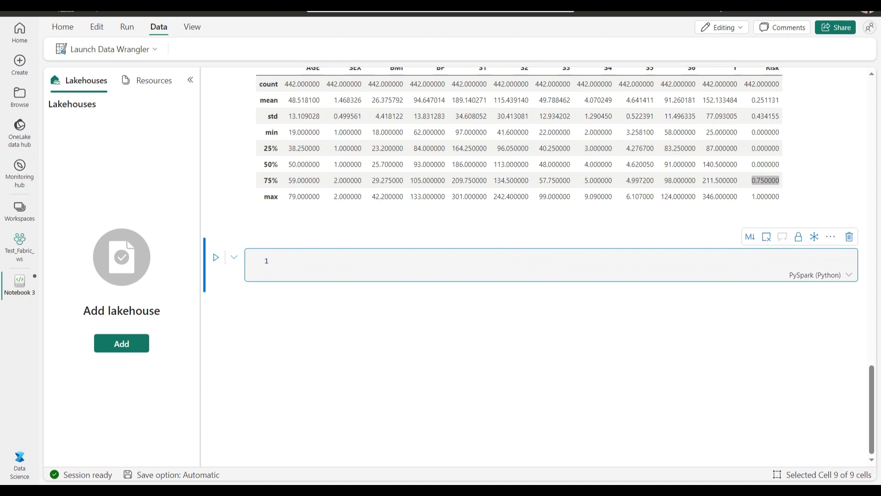
pyautogui.hotkey('alt', 'Tab')
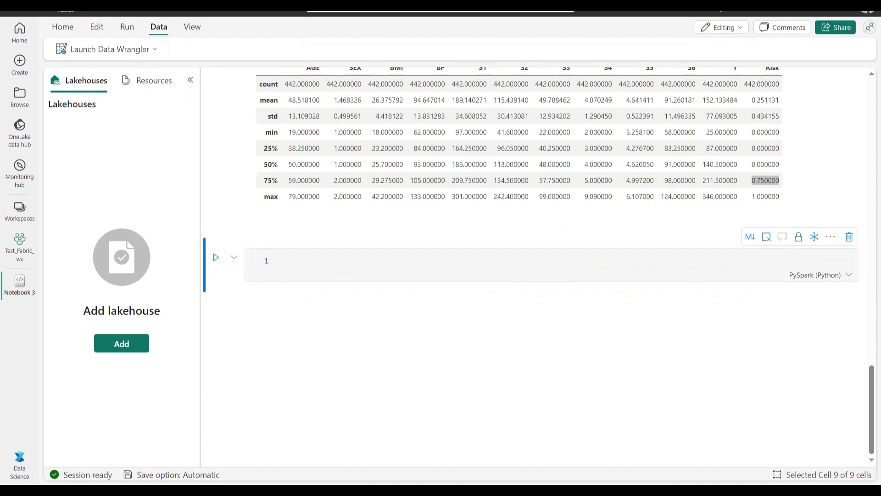
pyautogui.click(405, 262)
pyautogui.hotkey('ctrl', 'v')
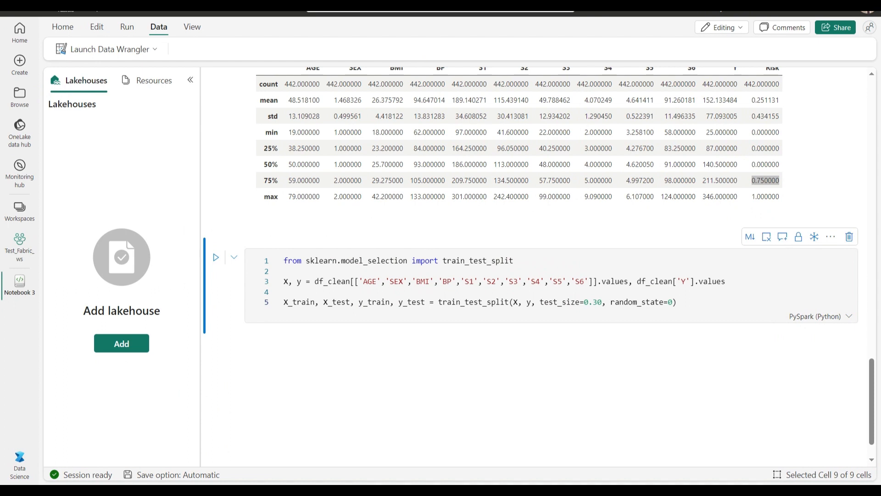
# - Run the train_test_split cell with target Y and review its sklearn import, X and y definition, and train/test split line
pyautogui.click(217, 258)
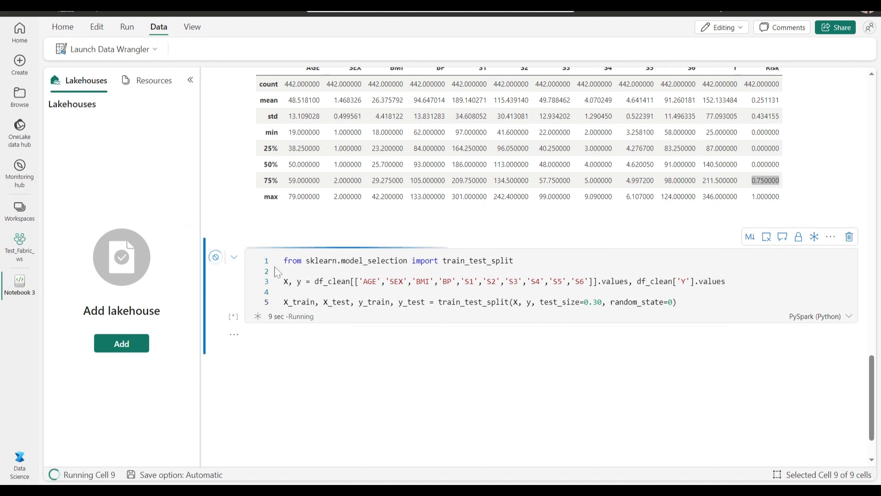
pyautogui.moveTo(514, 260); pyautogui.dragTo(414, 260)
pyautogui.scroll(3, 496, 291)
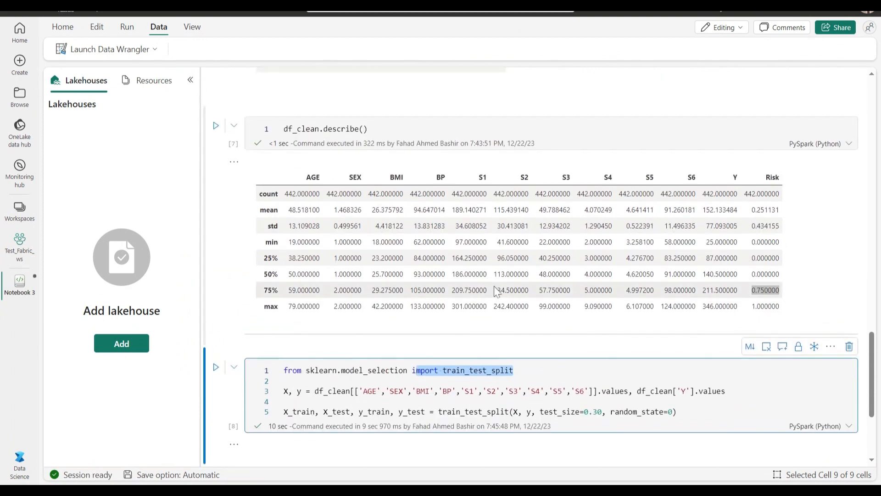
pyautogui.doubleClick(321, 380)
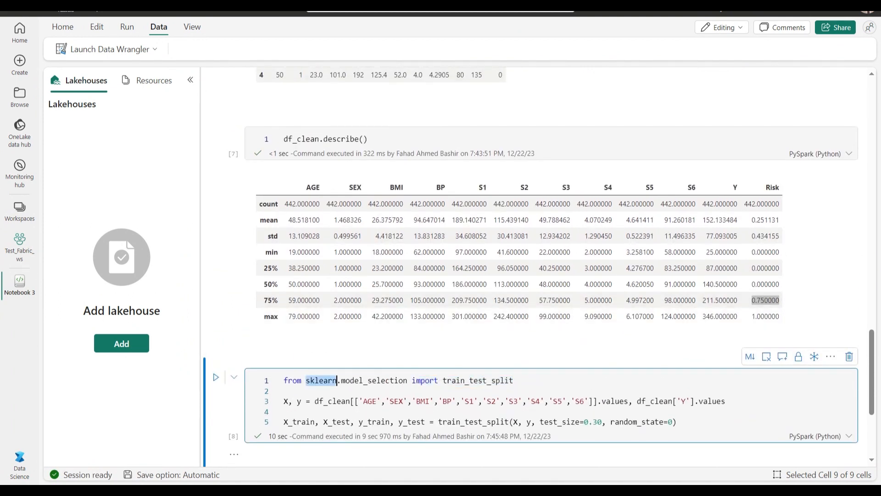
pyautogui.scroll(-4, 356, 316)
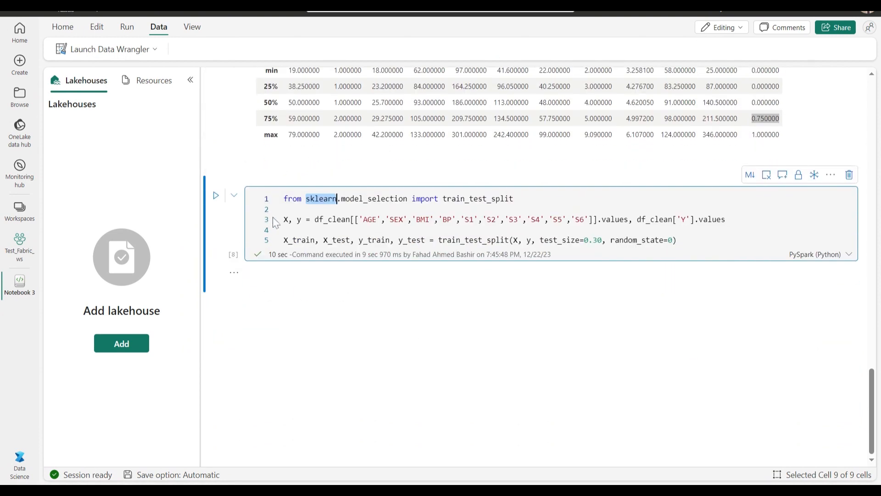
pyautogui.moveTo(289, 219); pyautogui.dragTo(303, 210)
pyautogui.moveTo(678, 239); pyautogui.dragTo(281, 240)
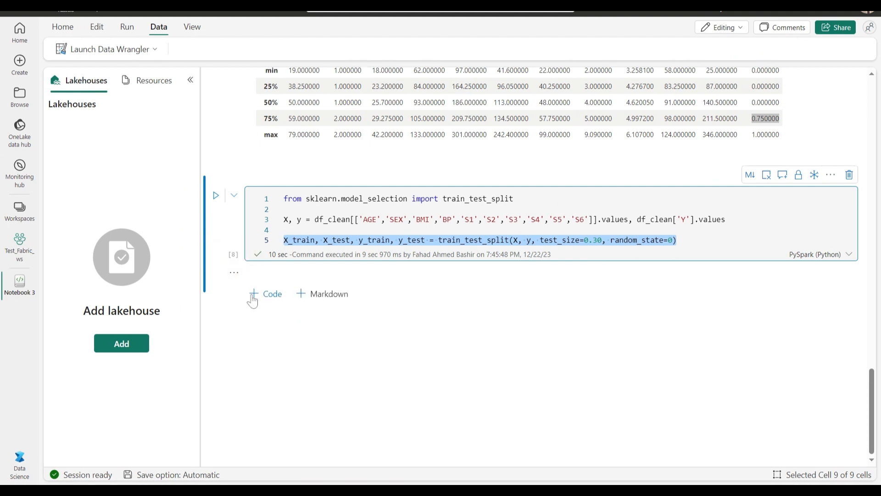
# - Add and run a code cell that imports mlflow and sets the experiment to "diabetes-regression"
pyautogui.click(264, 294)
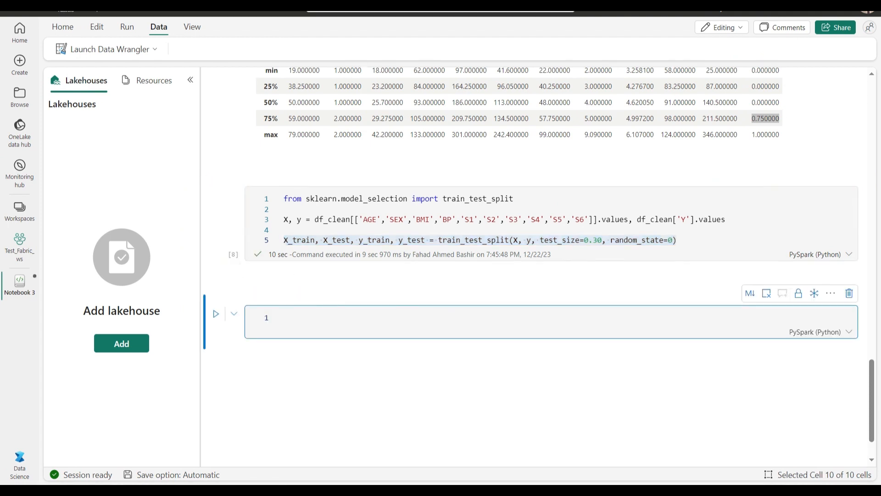
pyautogui.click(274, 326)
pyautogui.write('import mlflow experiment_name = "diabetes-regression" mlflow.set_experiment(experiment_name)')
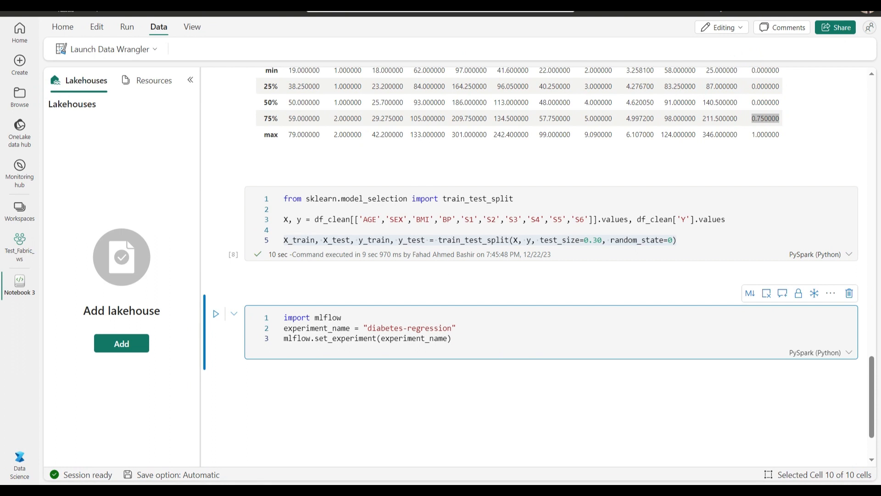
pyautogui.click(216, 314)
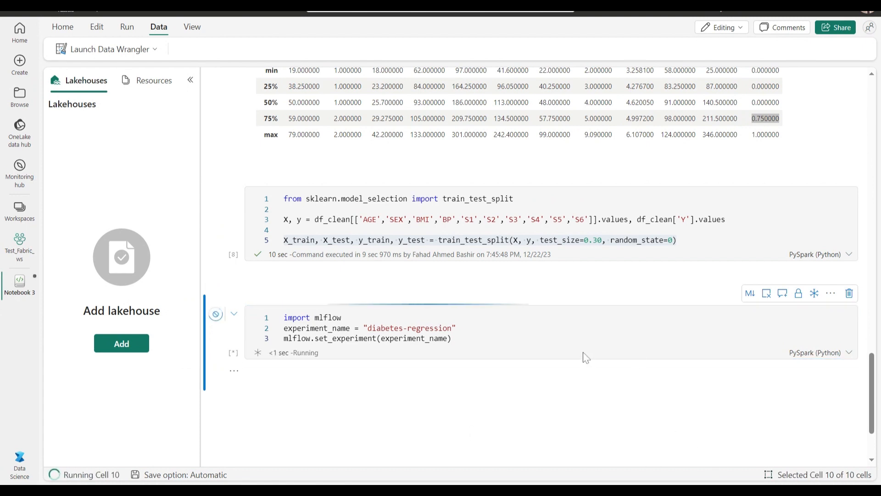
pyautogui.scroll(-1, 597, 275)
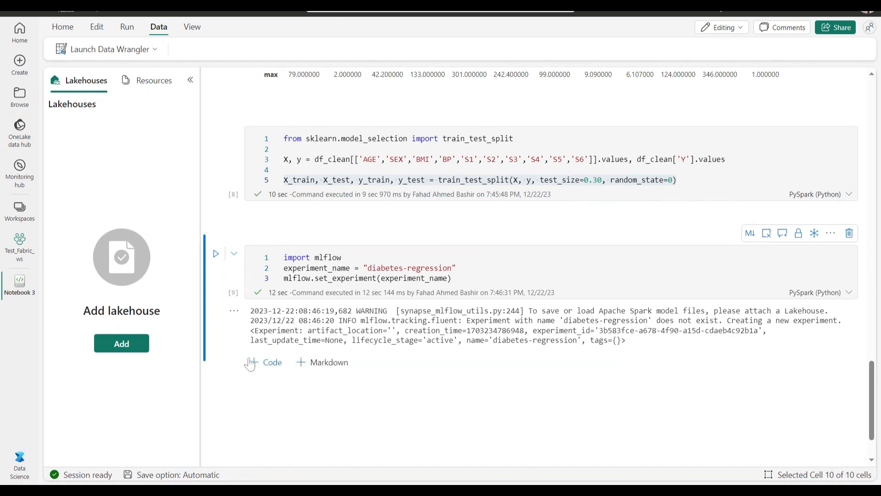
# - Add and run a code cell that fits sklearn's LinearRegression on X_train and y_train in an MLflow run with mlflow.autolog()
pyautogui.click(270, 363)
pyautogui.hotkey('ctrl', 'v')
pyautogui.scroll(-4, 311, 403)
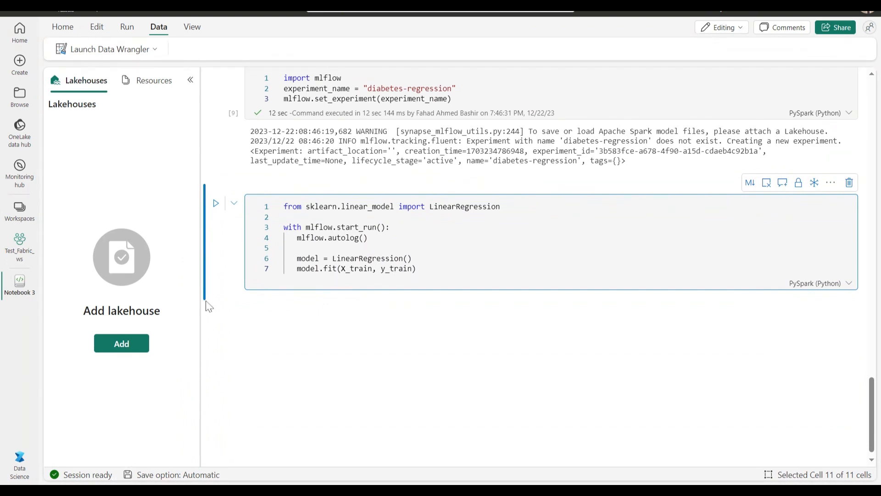
pyautogui.hotkey('shift', 'Return')
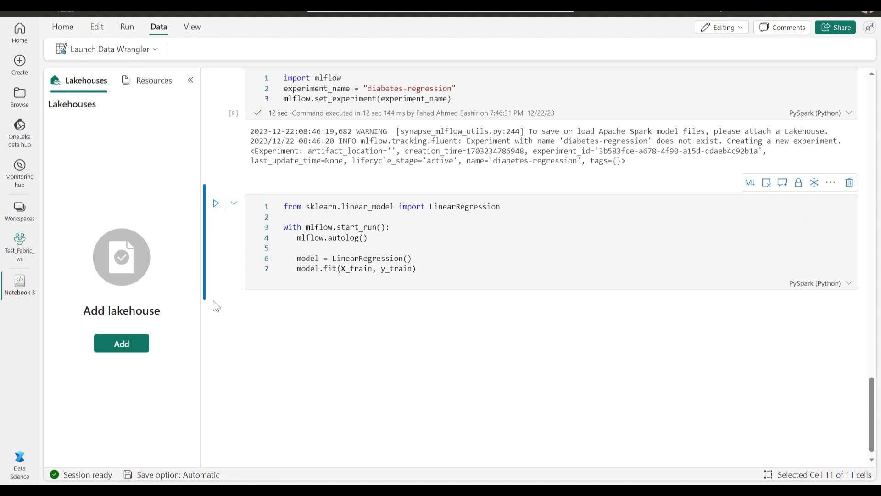
pyautogui.click(216, 204)
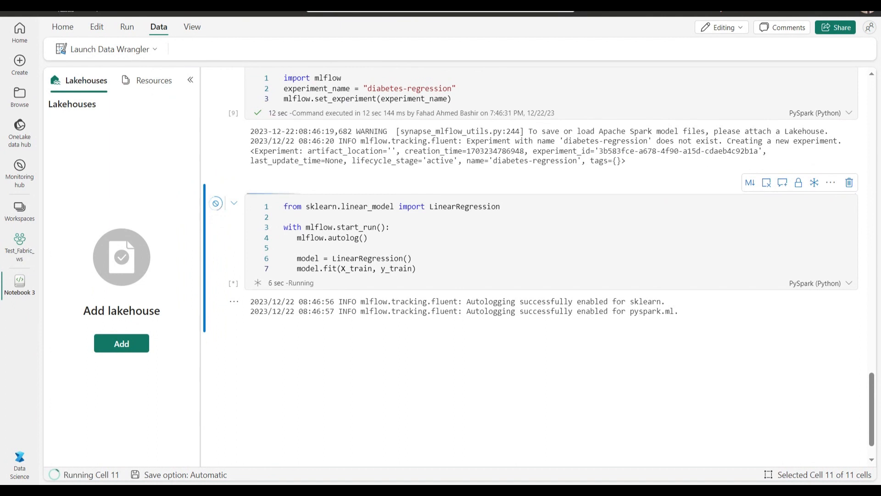
pyautogui.moveTo(427, 328)
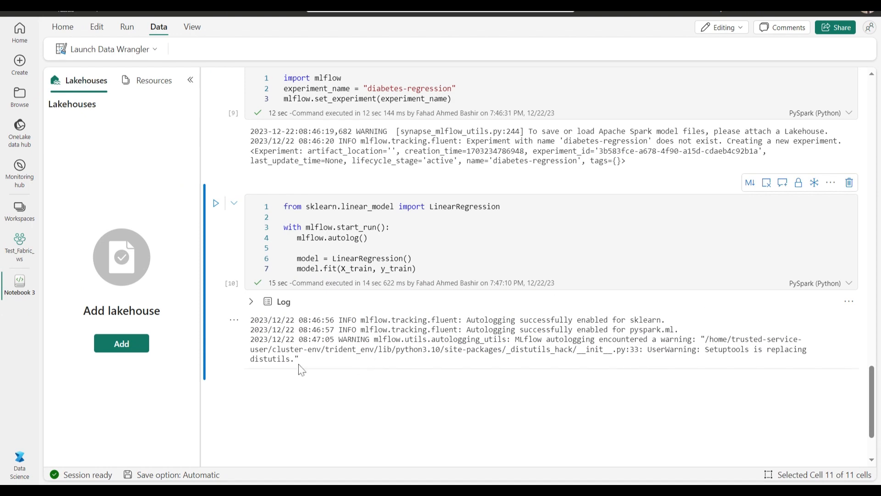
# - Add and run a code cell splitting df_clean's AGE to S6 features and Risk target with test_size=0.30 and random_state=0
pyautogui.click(329, 386)
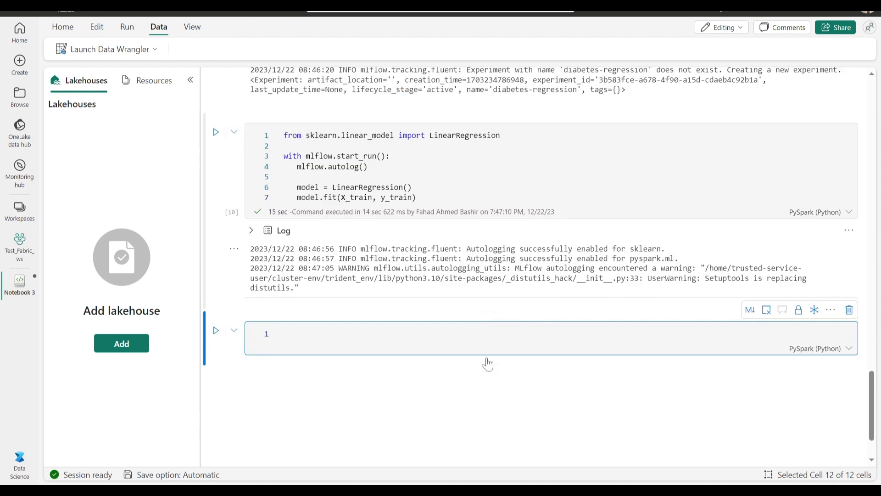
pyautogui.hotkey('ctrl', 'v')
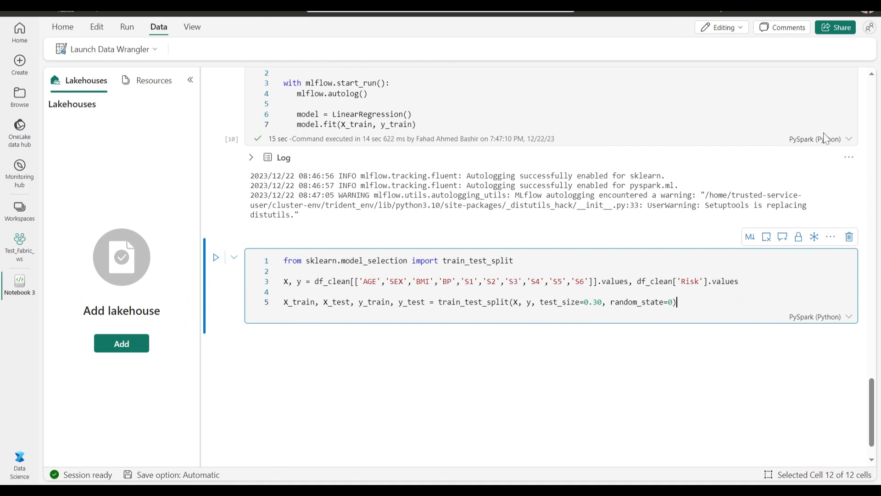
pyautogui.click(216, 257)
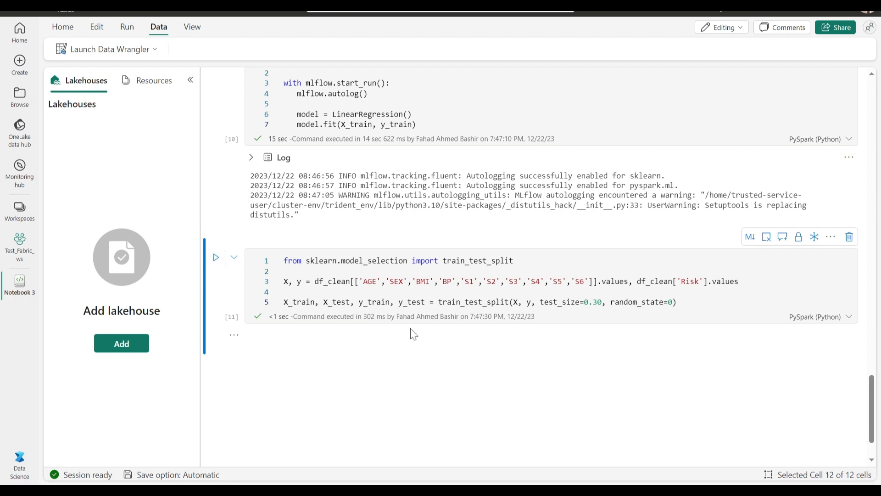
# - Add and run a code cell that imports mlflow and sets the experiment to "diabetes-classification"
pyautogui.moveTo(250, 356)
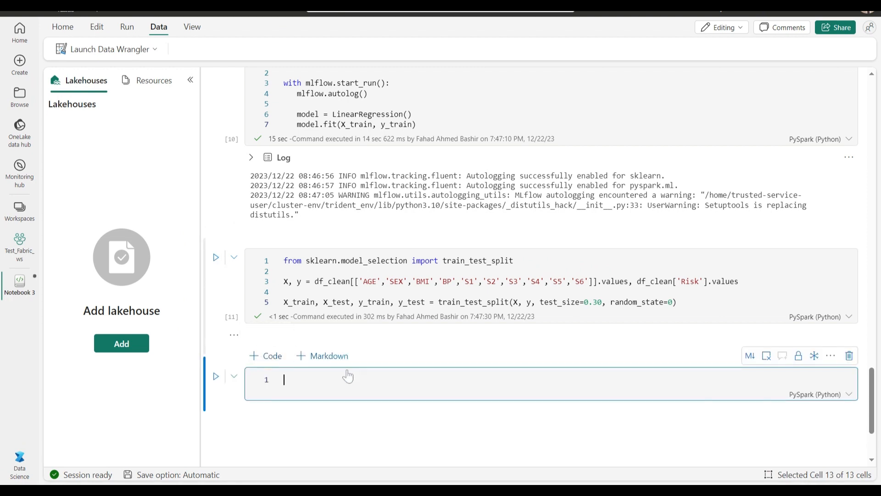
pyautogui.write('import mlflow experiment_name = "diabetes-classification" mlflow.set_experiment(experiment_name)')
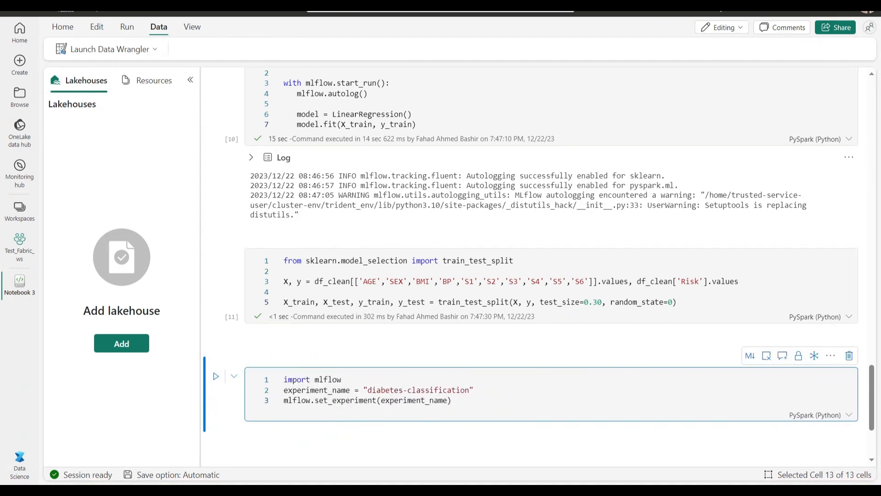
pyautogui.click(216, 376)
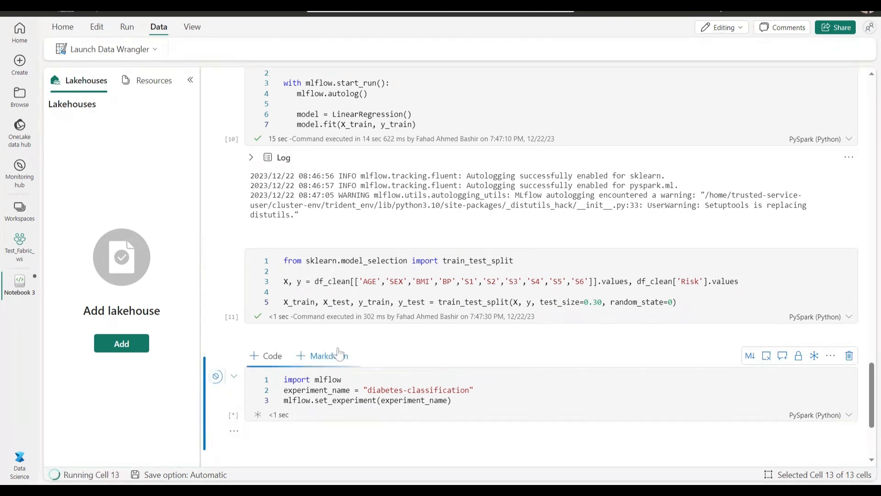
pyautogui.scroll(7, 327, 376)
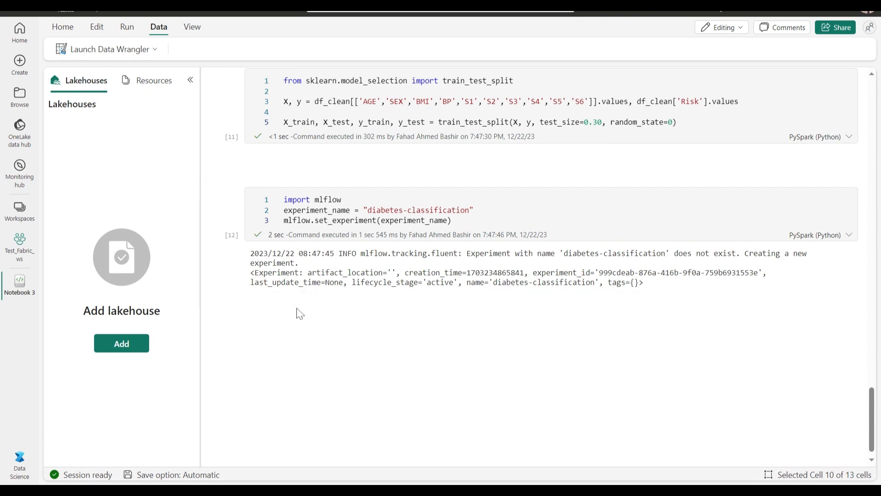
# - Add and run a cell fitting LogisticRegression(C=1/0.1, solver="liblinear") in an MLflow run with mlflow.sklearn.autolog(), and view its run list
pyautogui.click(272, 305)
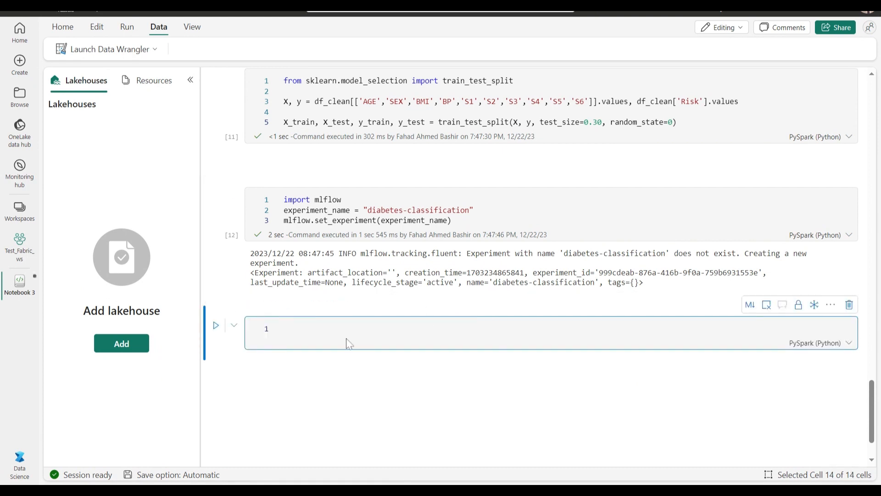
pyautogui.hotkey('ctrl', 'v')
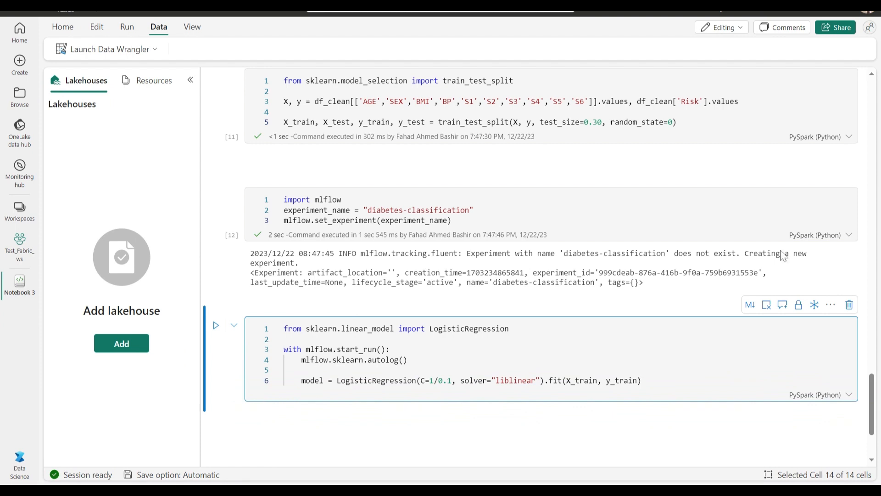
pyautogui.click(216, 325)
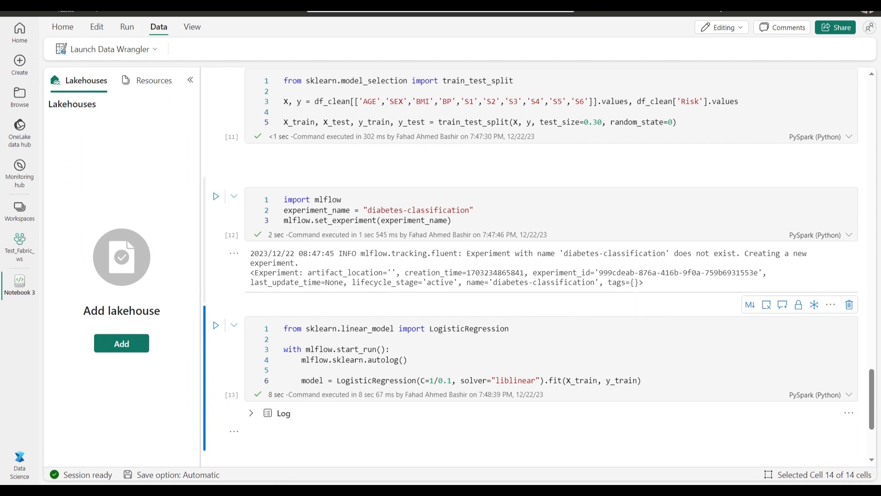
pyautogui.scroll(-3, 528, 276)
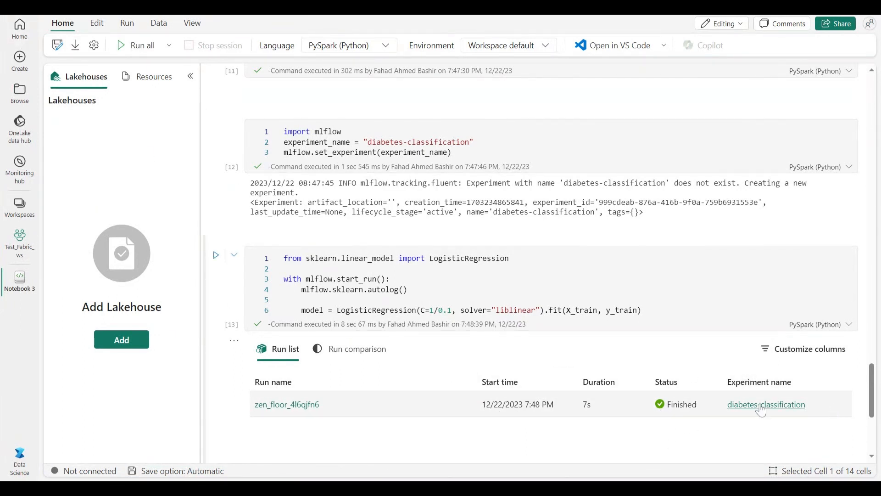
# - Open the diabetes-regression experiment from the Test_Fabric_ws workspace and examine its mean absolute and mean squared error metrics
pyautogui.click(20, 243)
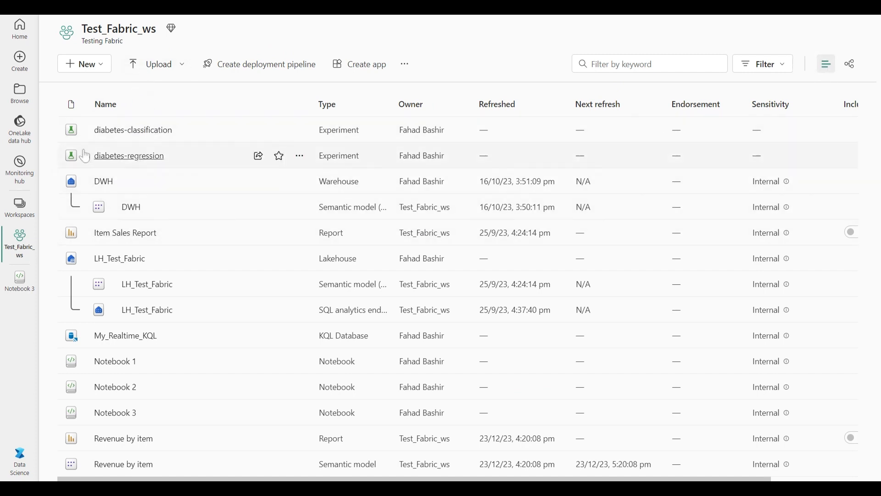
pyautogui.click(132, 157)
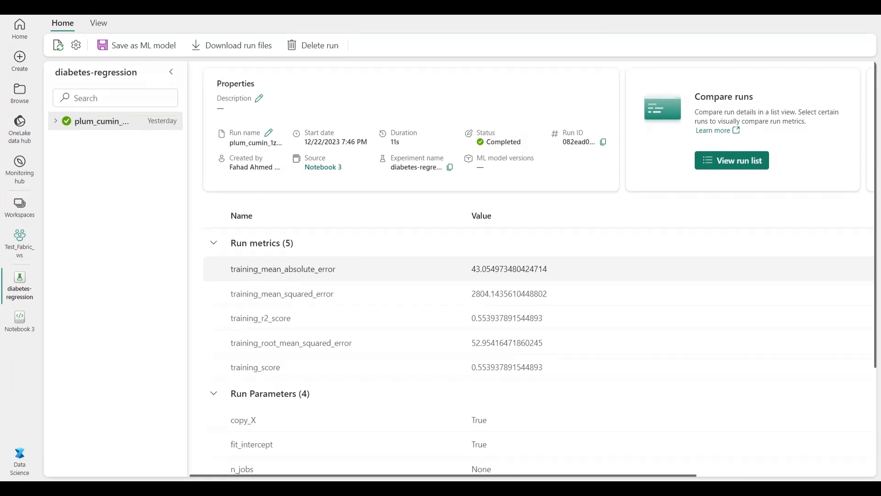
pyautogui.moveTo(272, 269); pyautogui.dragTo(336, 269)
pyautogui.moveTo(281, 294); pyautogui.dragTo(316, 294)
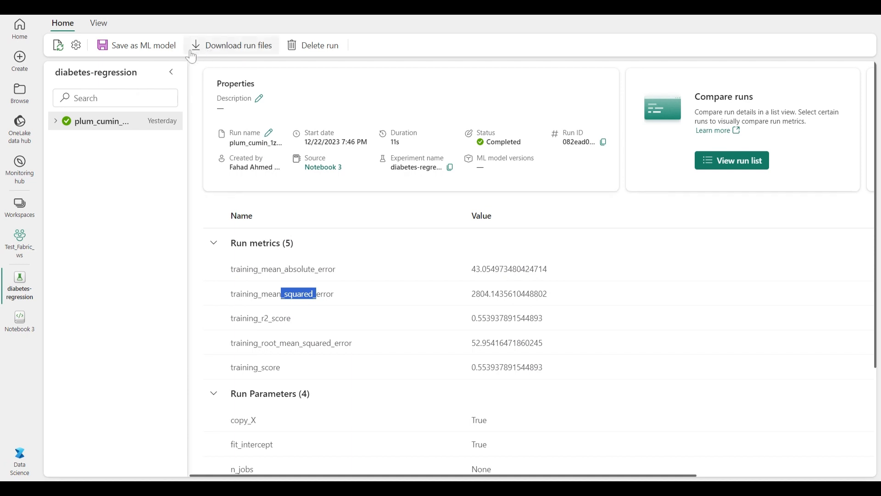
# - Open the diabetes-classification experiment from the workspace and examine its run metrics and parameters
pyautogui.click(18, 252)
pyautogui.click(128, 129)
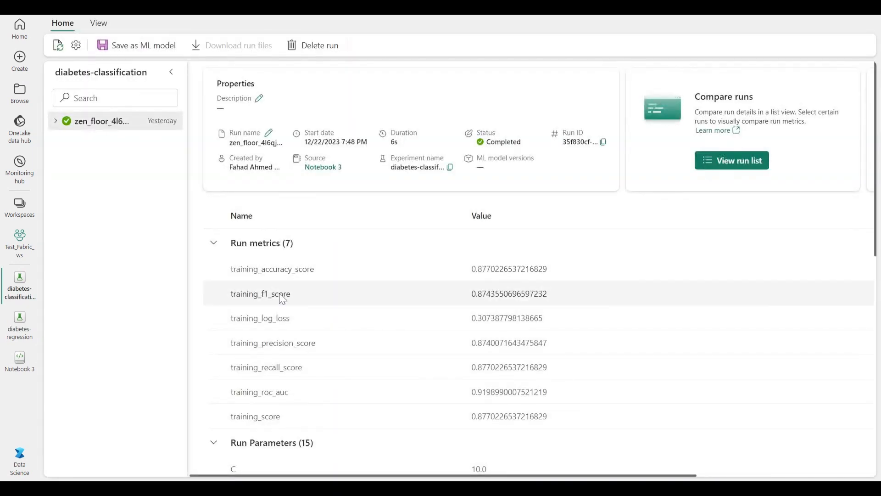
pyautogui.scroll(-1, 320, 274)
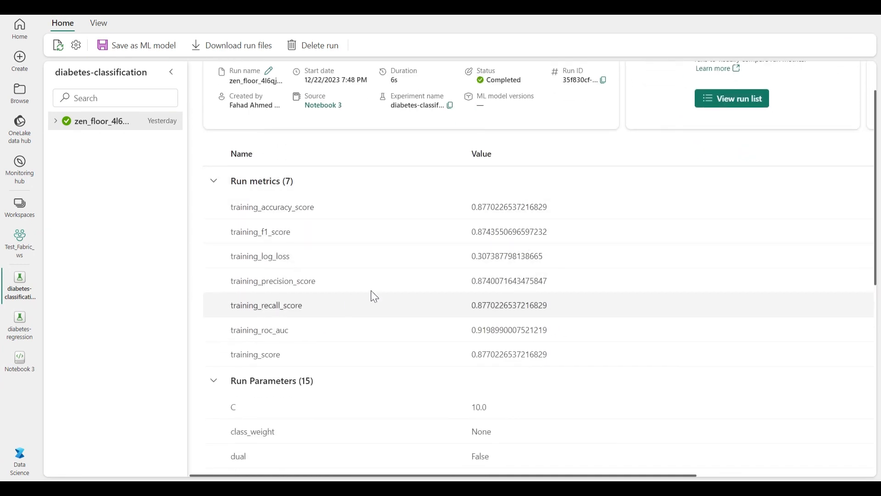
pyautogui.scroll(1, 592, 266)
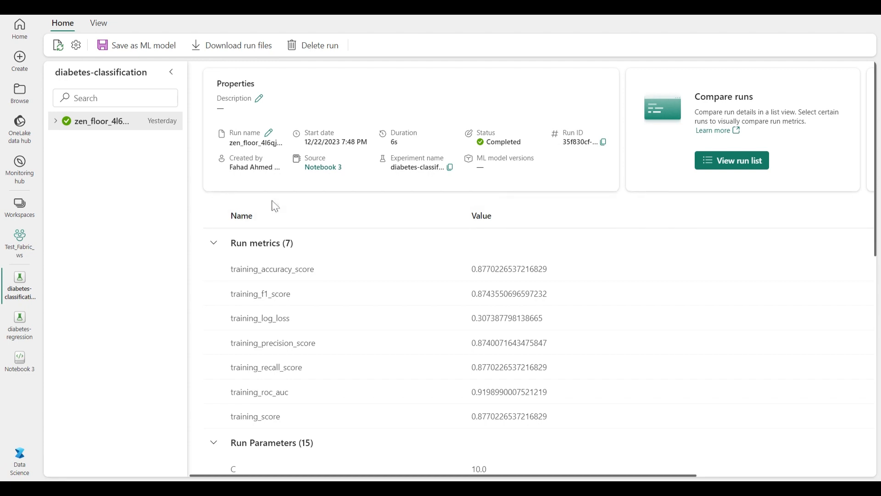
# - Start saving the classification run as a new ML model from the "model" folder, named "Model-diabetes"
pyautogui.click(144, 50)
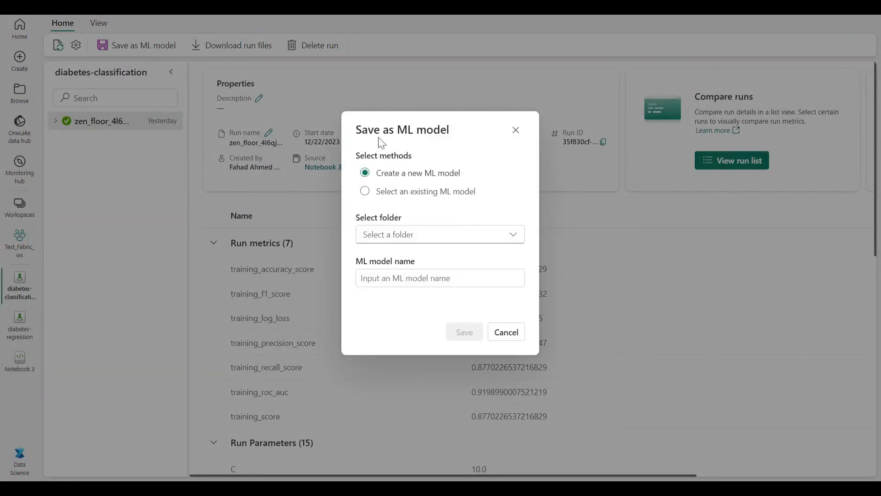
pyautogui.click(441, 233)
pyautogui.click(400, 256)
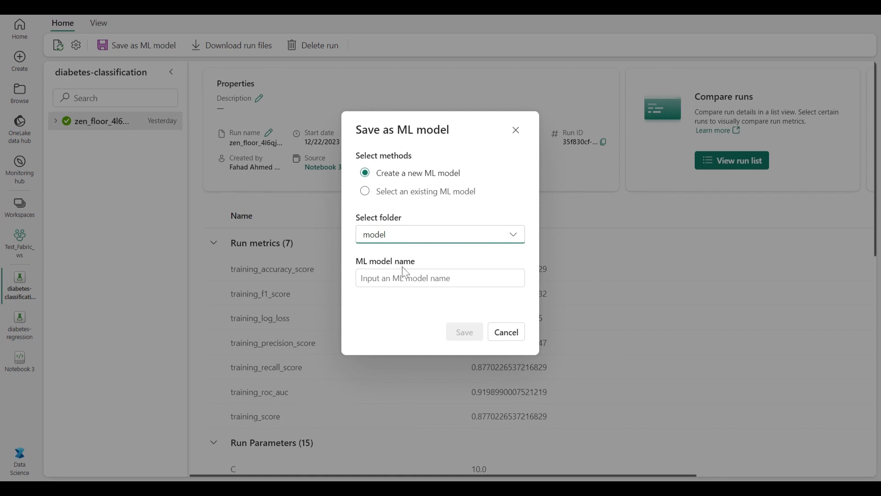
pyautogui.click(406, 278)
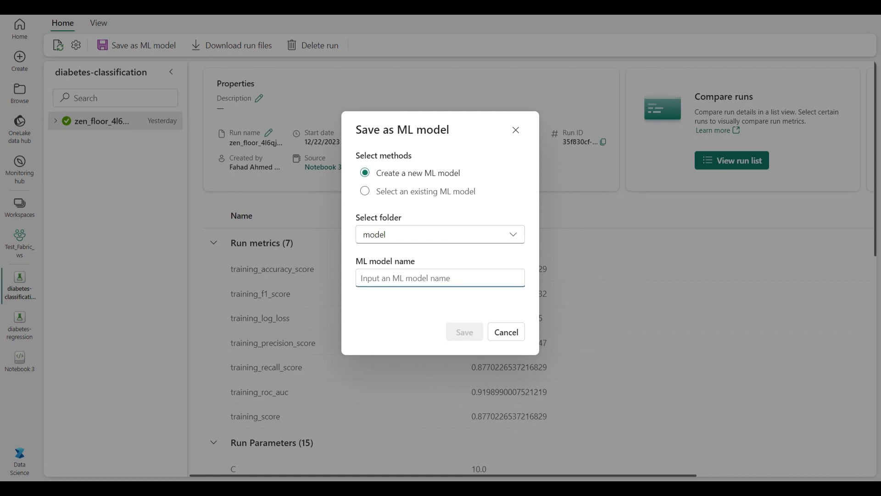
pyautogui.write('Model D')
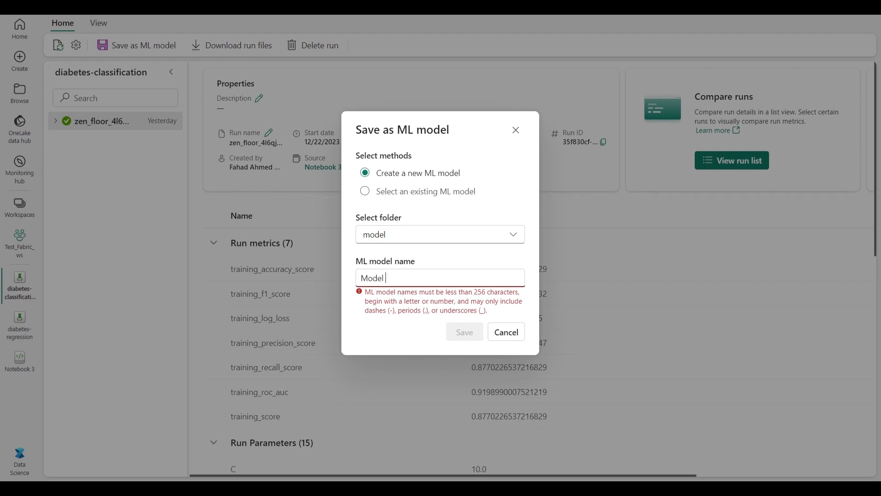
pyautogui.press('BackSpace')
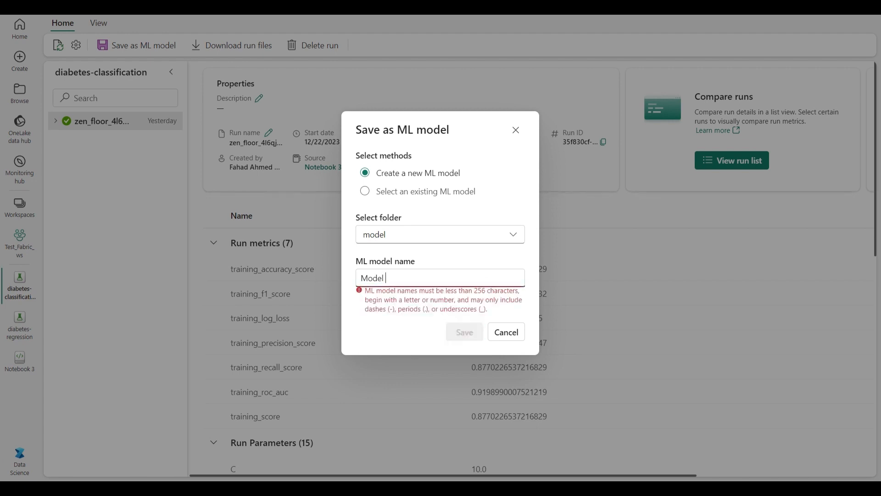
pyautogui.press('BackSpace')
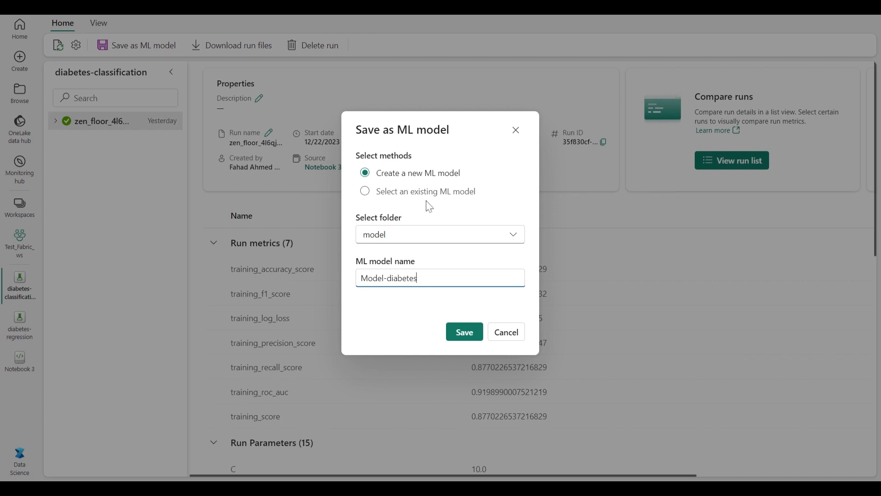
# - Save the new ML model with the Internal sensitivity label
pyautogui.click(465, 332)
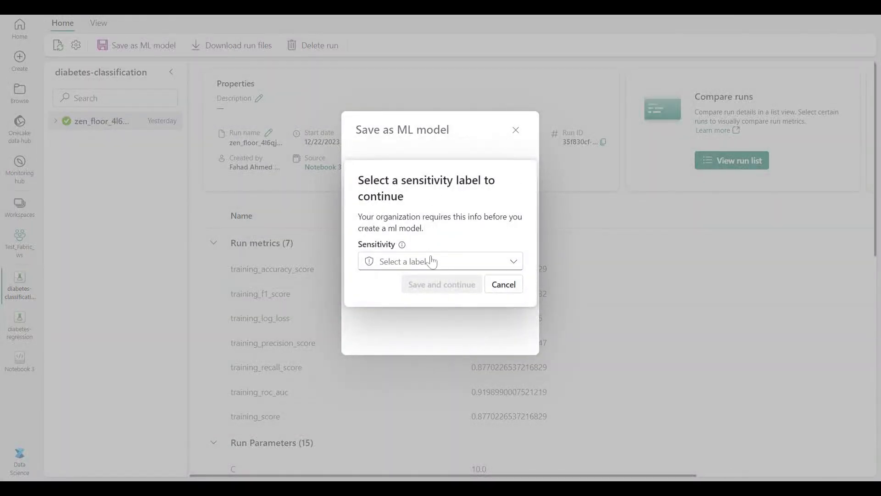
pyautogui.click(433, 261)
pyautogui.click(417, 303)
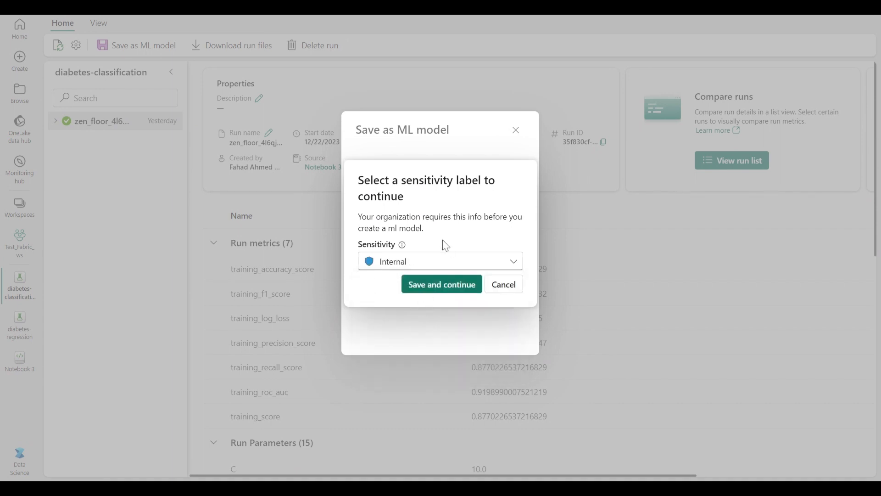
pyautogui.click(429, 290)
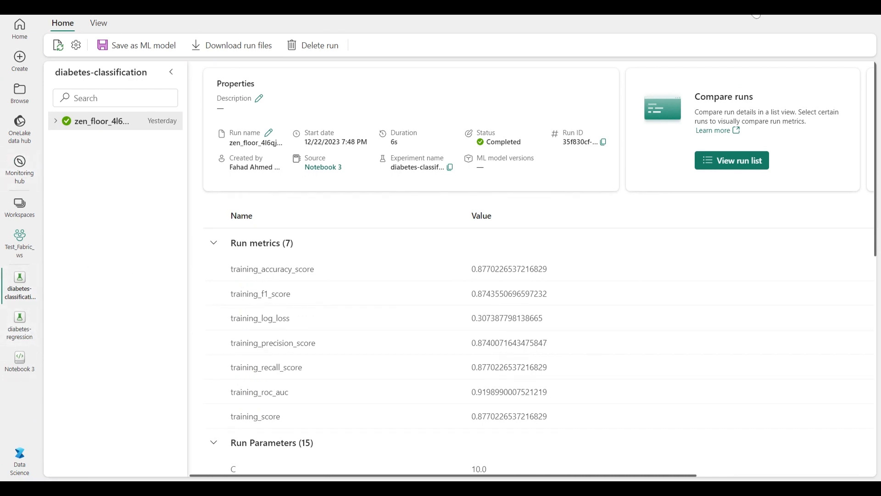
# - Open the new Model-diabetes ML model from its creation notification and expand Version 1 to examine its files
pyautogui.click(757, 9)
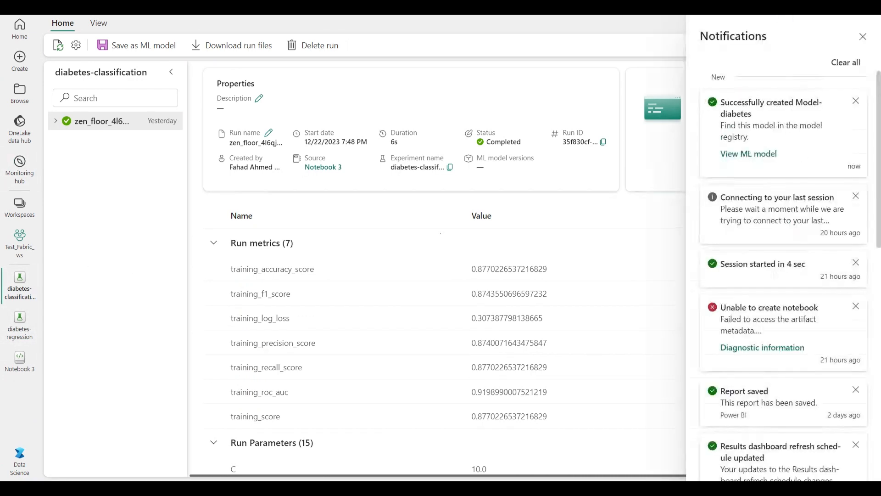
pyautogui.click(758, 155)
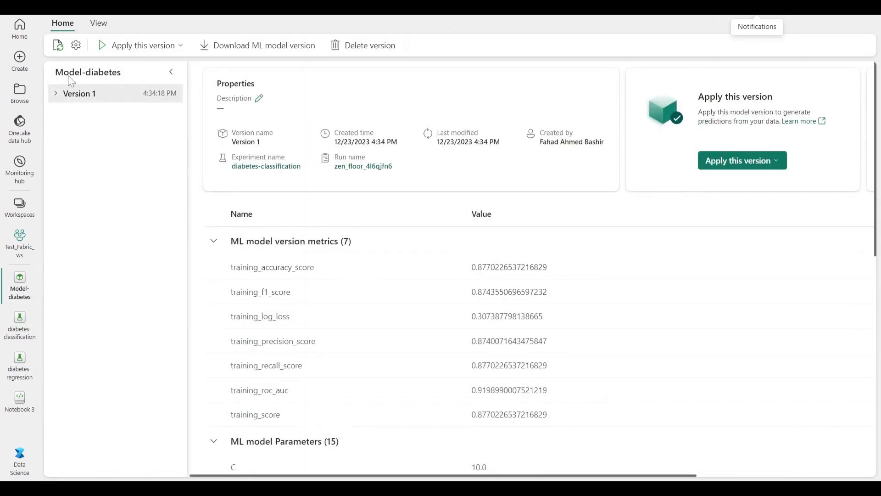
pyautogui.click(56, 94)
pyautogui.click(56, 94)
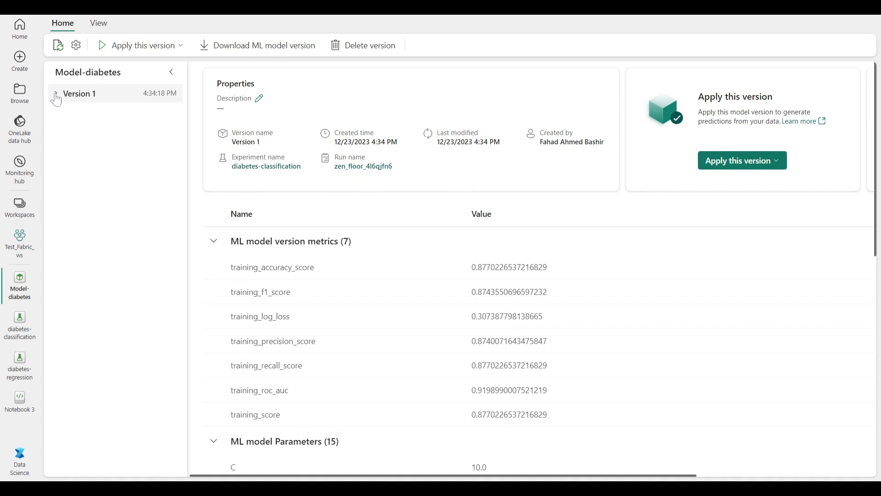
pyautogui.click(56, 94)
pyautogui.click(140, 115)
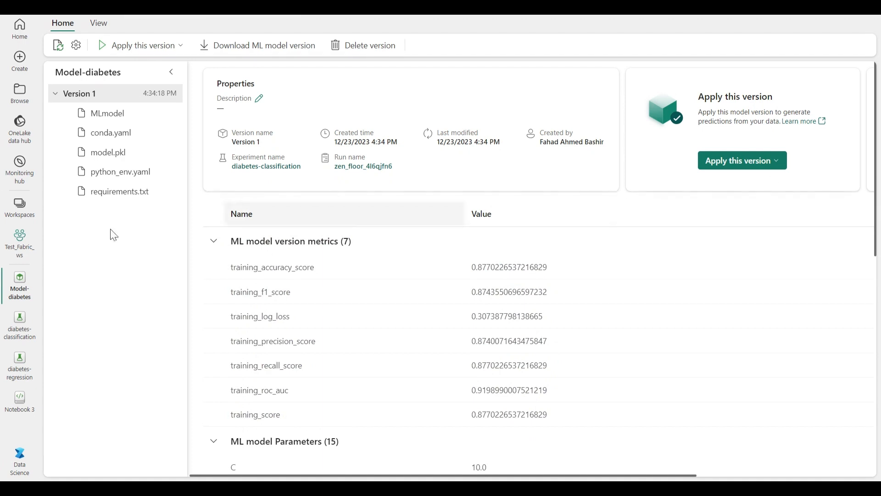
# - Return to Notebook 3 and rename it as "Train models" in its settings
pyautogui.click(19, 401)
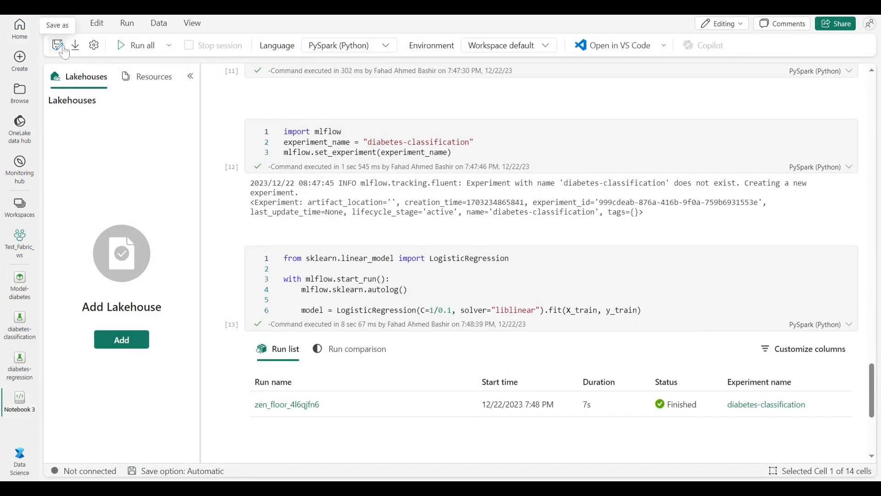
pyautogui.click(95, 46)
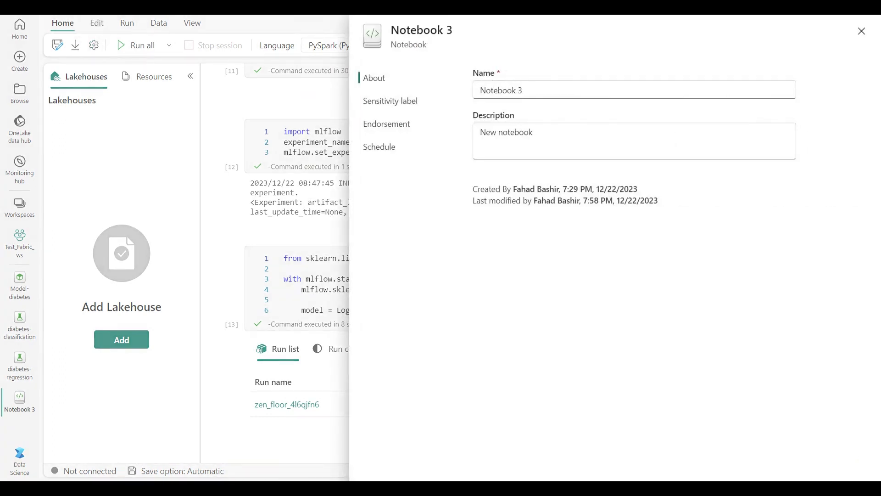
pyautogui.moveTo(525, 90); pyautogui.dragTo(479, 91)
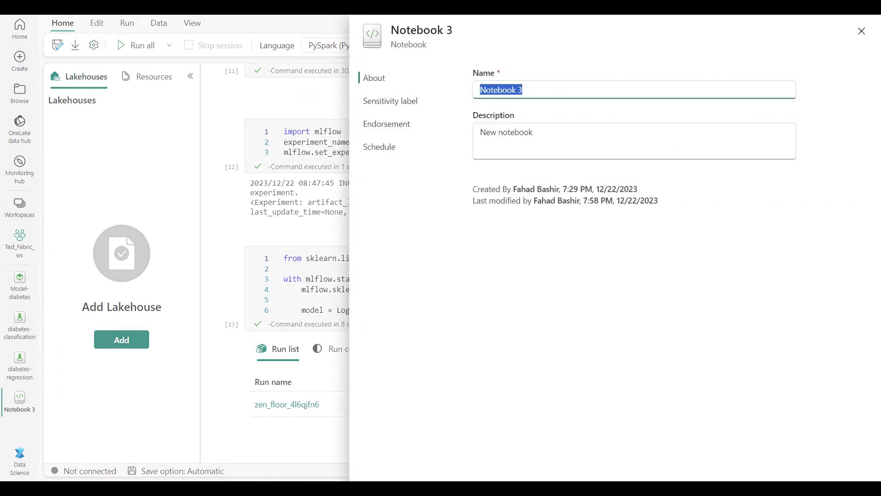
pyautogui.write('Train models')
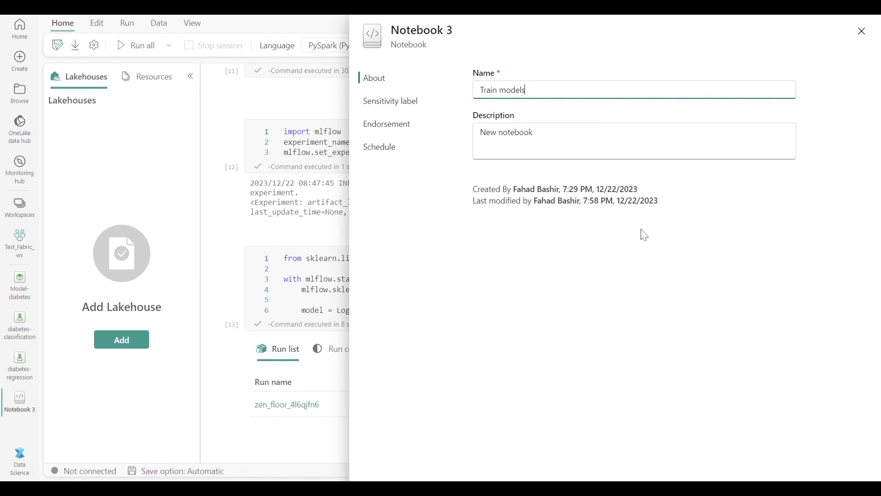
# - Look through the notebook's sensitivity label, endorsement and schedule settings, and close the settings
pyautogui.click(374, 102)
pyautogui.click(378, 125)
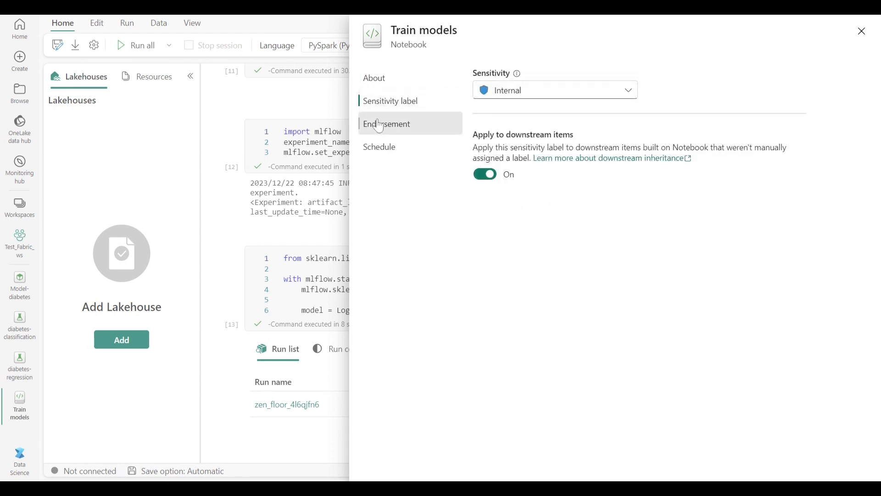
pyautogui.click(376, 146)
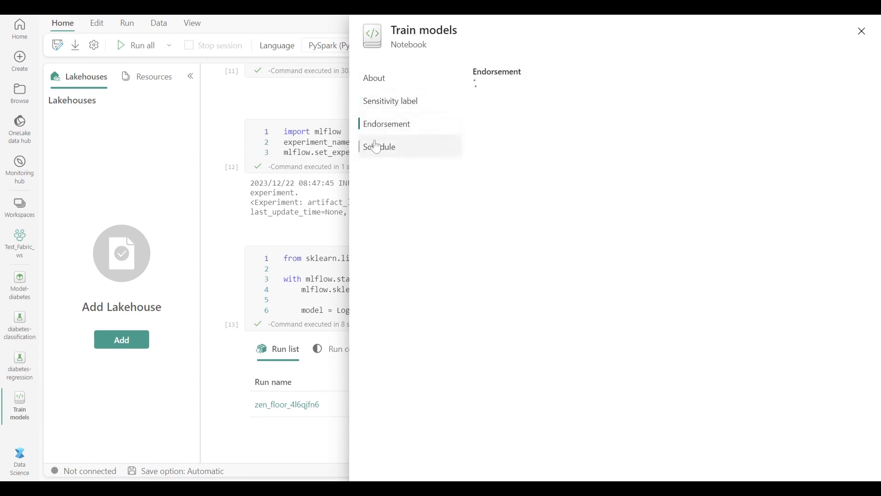
pyautogui.click(862, 31)
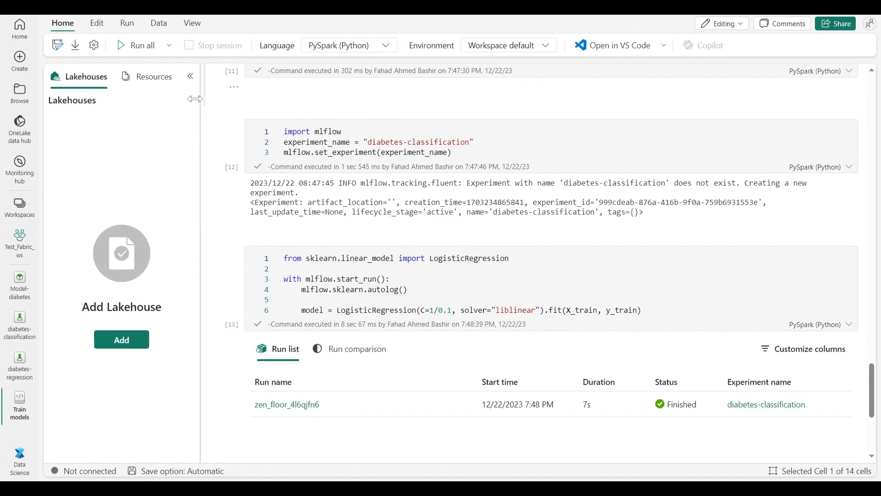
# - Review the notebook's data loading, pandas conversion and Data Wrangler cells, including the Risk column formula
pyautogui.scroll(10, 613, 277)
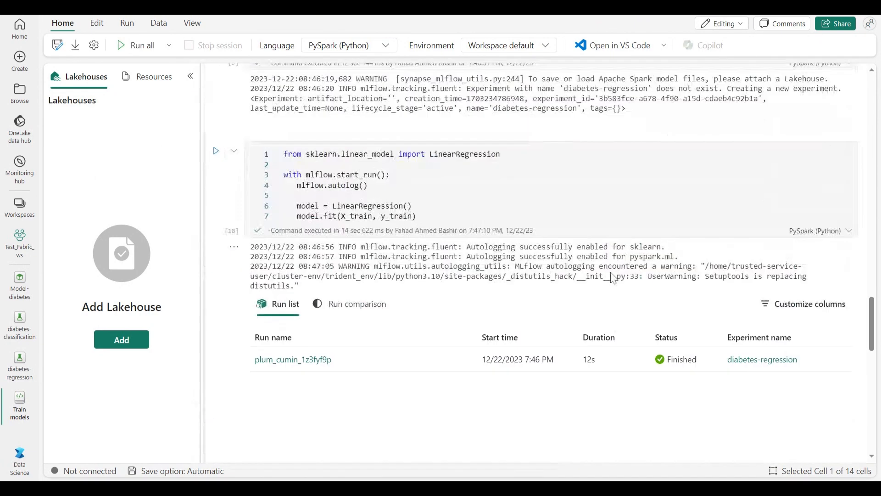
pyautogui.scroll(3, 613, 278)
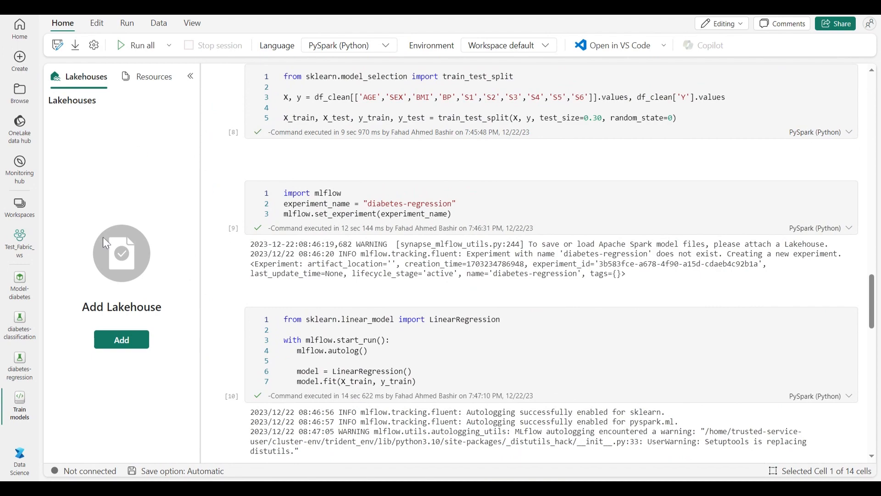
pyautogui.scroll(4, 215, 188)
pyautogui.scroll(15, 551, 262)
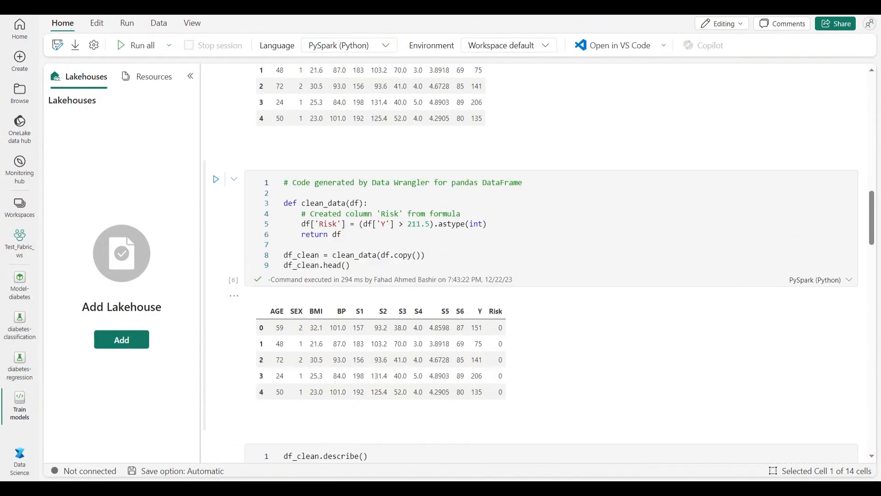
pyautogui.scroll(15, 376, 144)
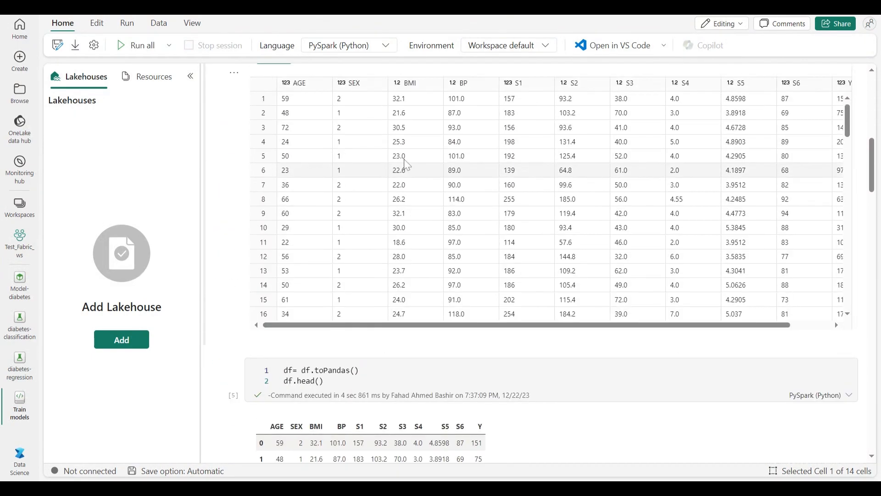
pyautogui.scroll(-6, 413, 218)
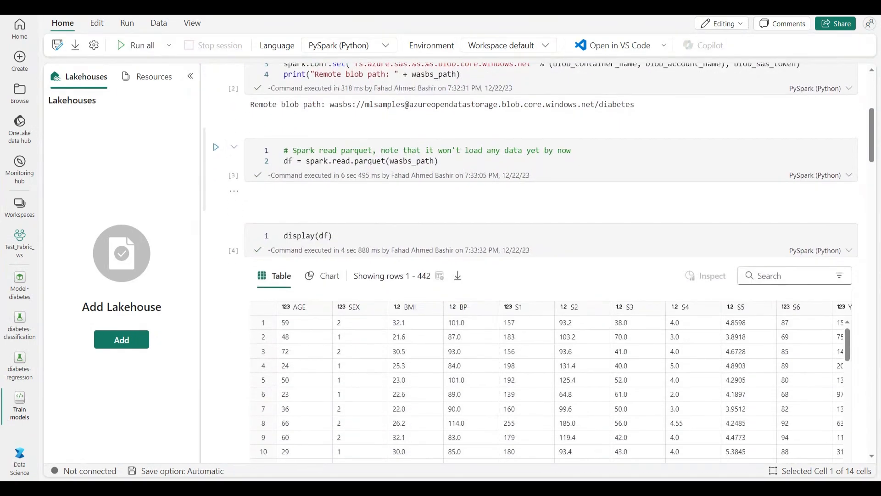
pyautogui.scroll(6, 551, 216)
pyautogui.scroll(-6, 723, 213)
pyautogui.scroll(-10, 669, 197)
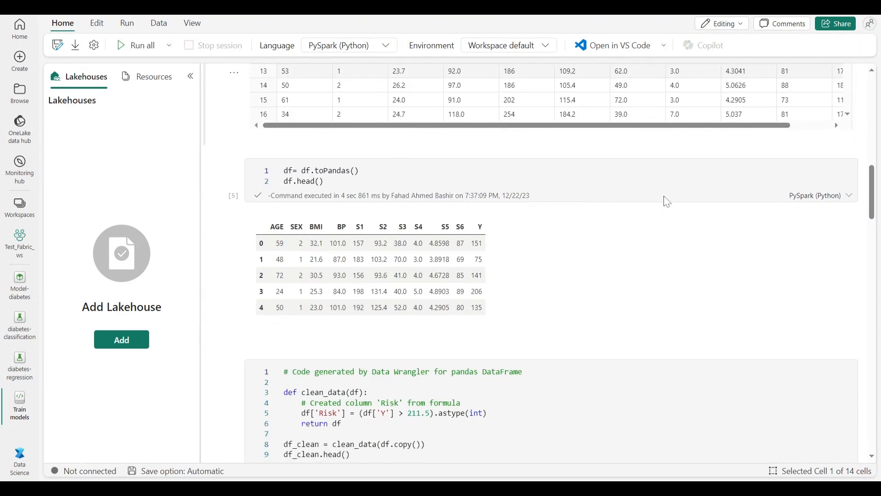
pyautogui.scroll(-3, 284, 190)
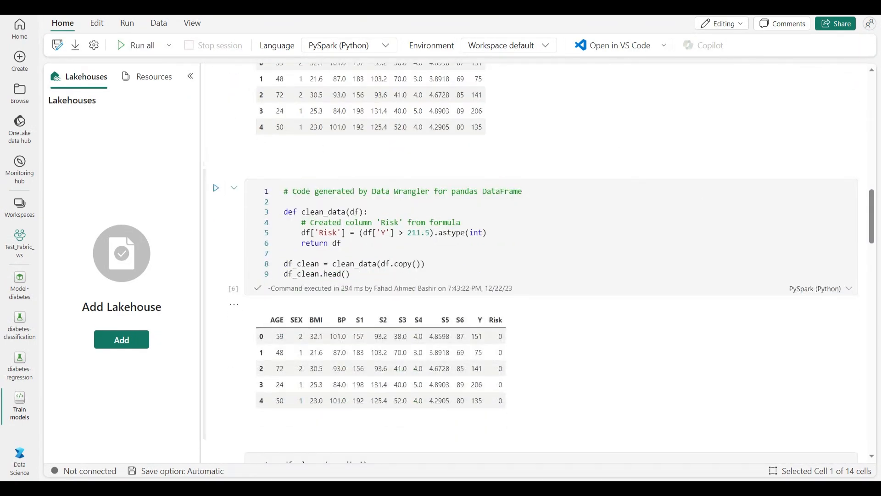
pyautogui.scroll(3, 515, 217)
# - Review the train-test split, MLflow experiment and model training cells, from the linear regression to the LogisticRegression code and its run list
pyautogui.scroll(-15, 515, 217)
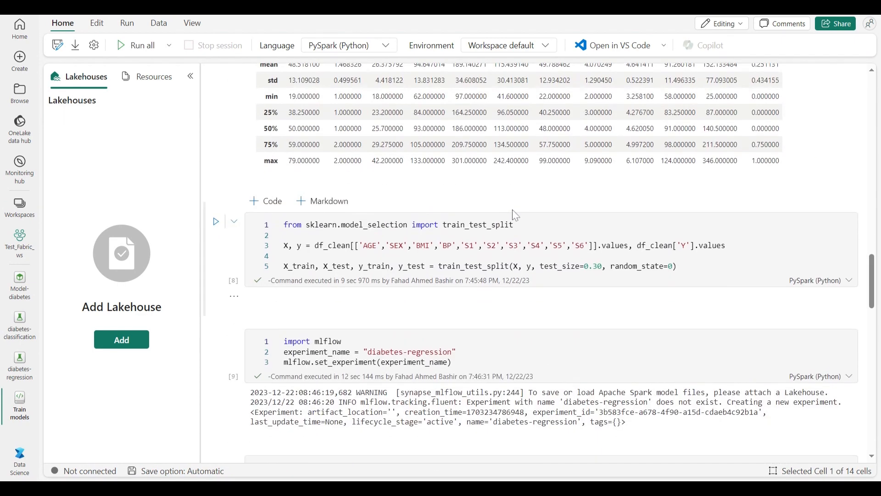
pyautogui.scroll(-3, 514, 218)
pyautogui.scroll(-1, 569, 239)
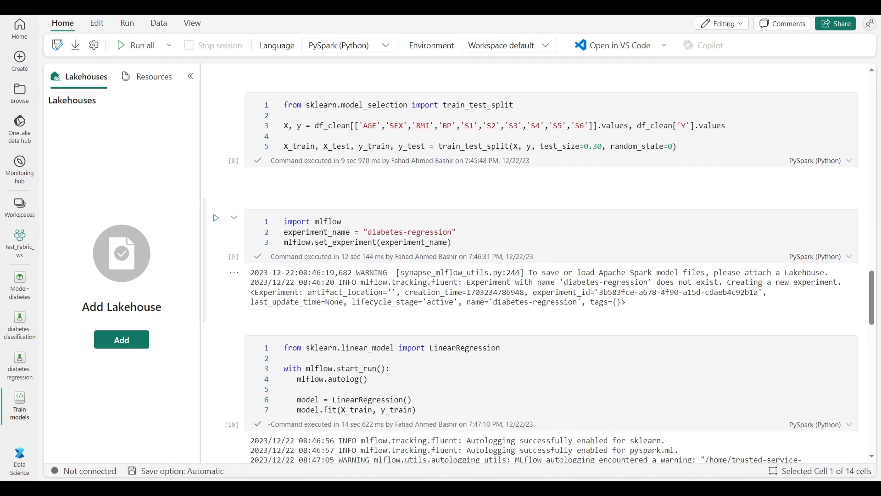
pyautogui.scroll(-2, 551, 262)
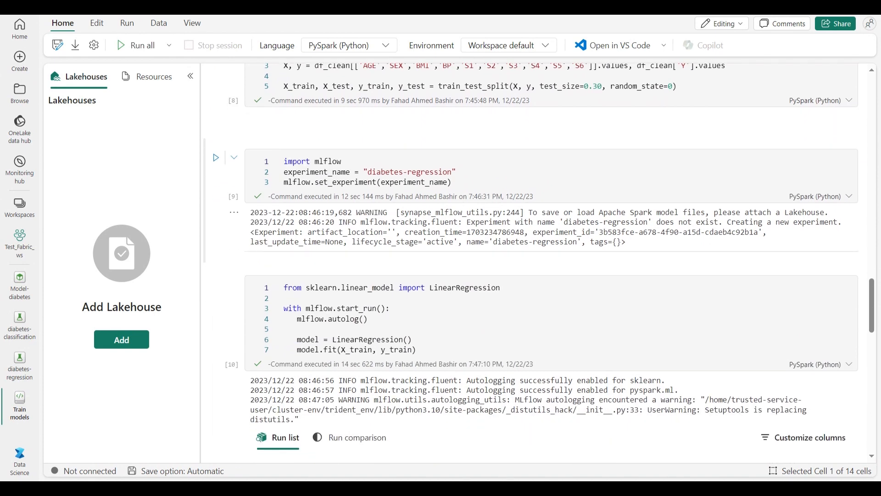
pyautogui.scroll(-3, 592, 291)
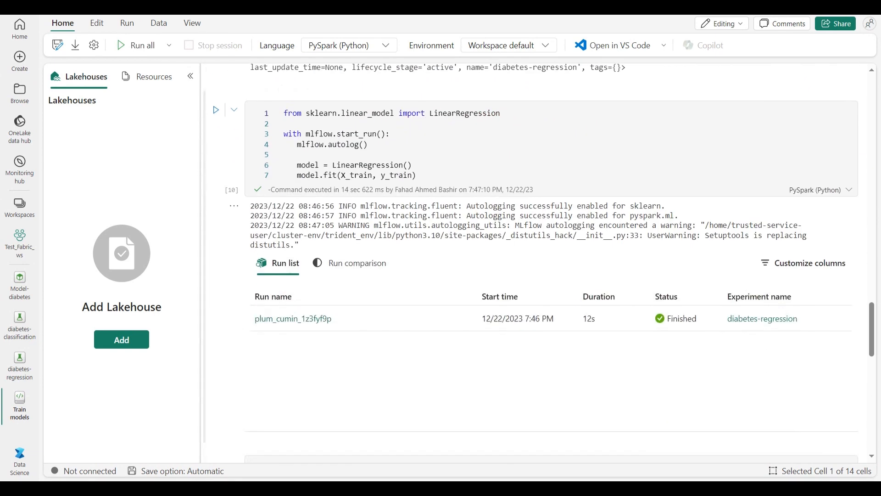
pyautogui.scroll(-3, 539, 288)
pyautogui.scroll(-1, 539, 288)
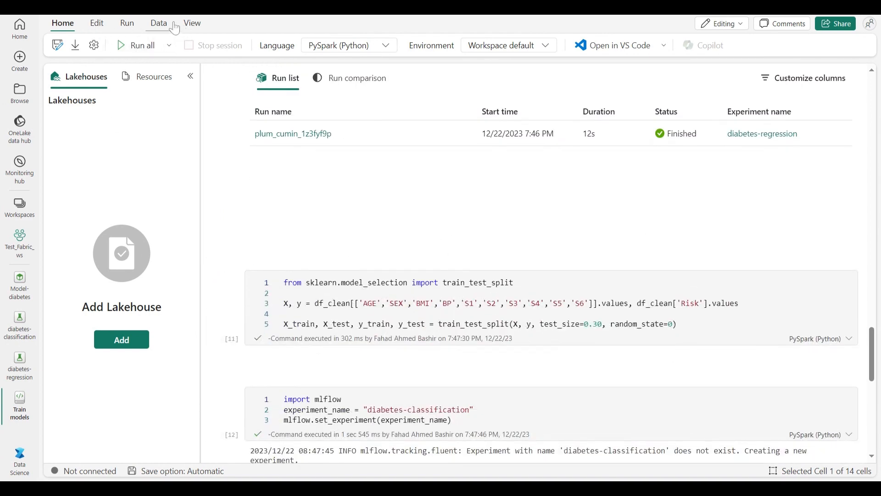
pyautogui.click(159, 23)
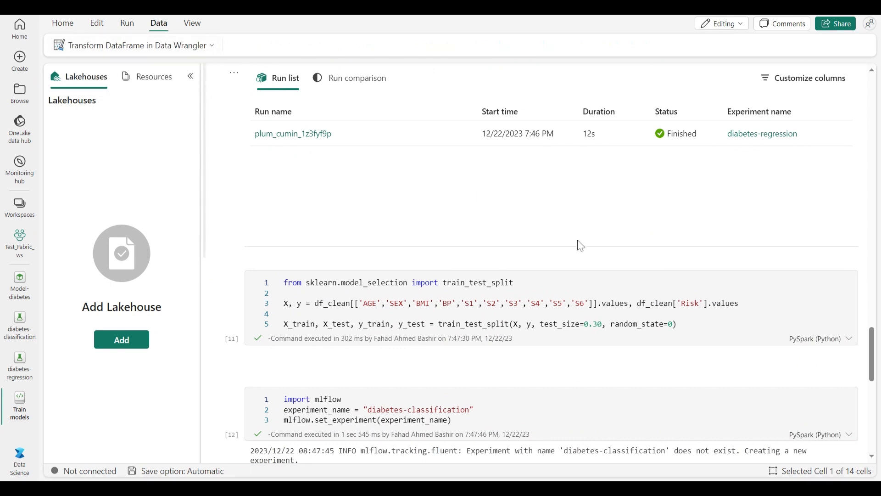
pyautogui.scroll(-5, 578, 246)
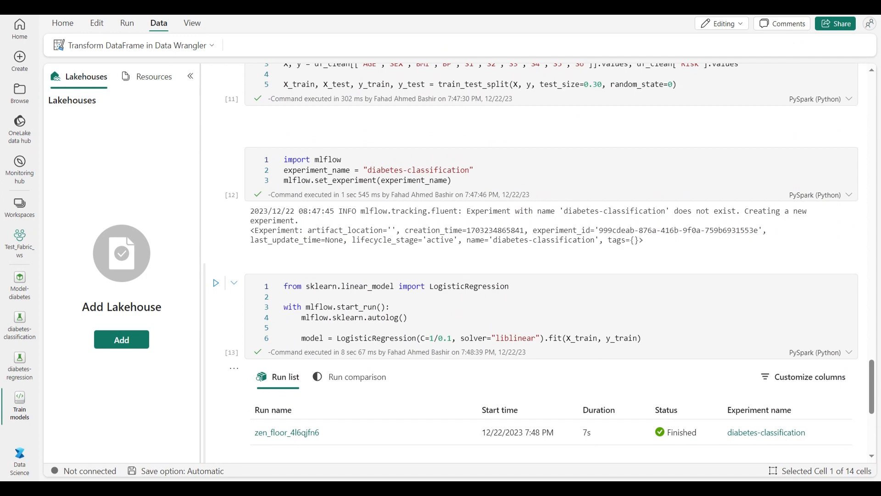
pyautogui.moveTo(643, 338); pyautogui.dragTo(310, 286)
pyautogui.scroll(-3, 395, 348)
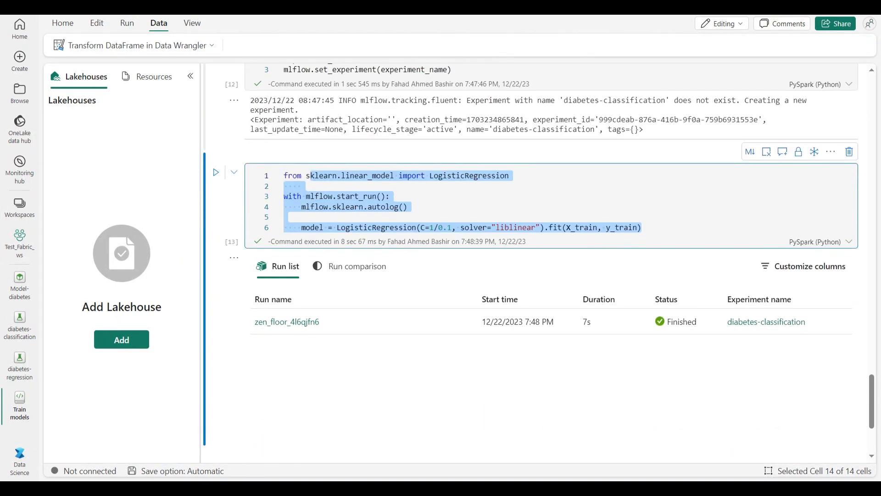
# - Review the linear regression run list and the diabetes-classification experiment and LogisticRegression training cells in the notebook
pyautogui.scroll(4, 395, 347)
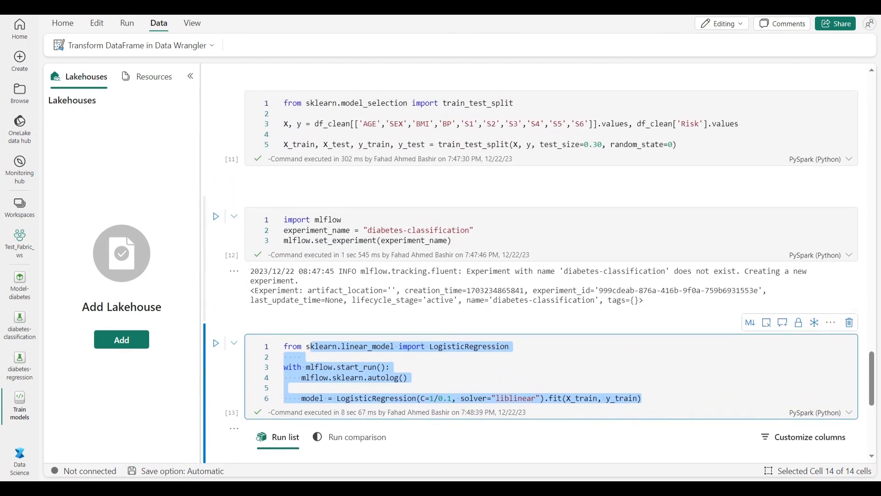
pyautogui.scroll(10, 436, 206)
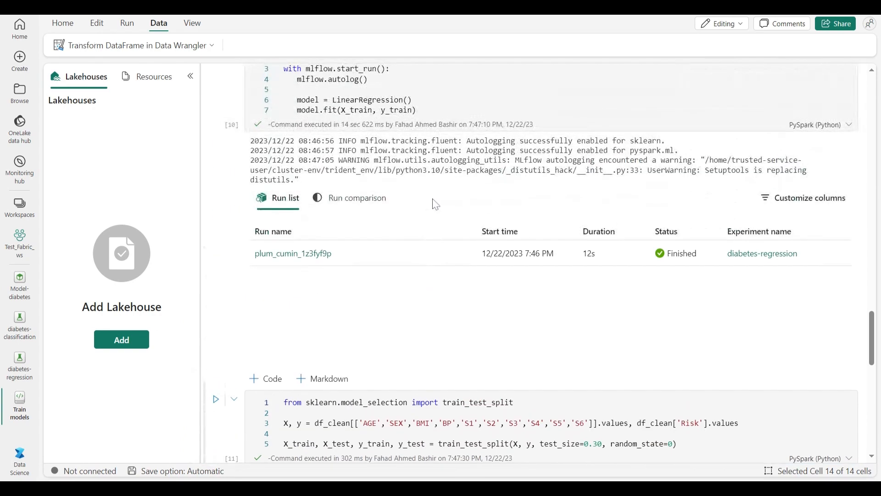
pyautogui.scroll(-10, 448, 182)
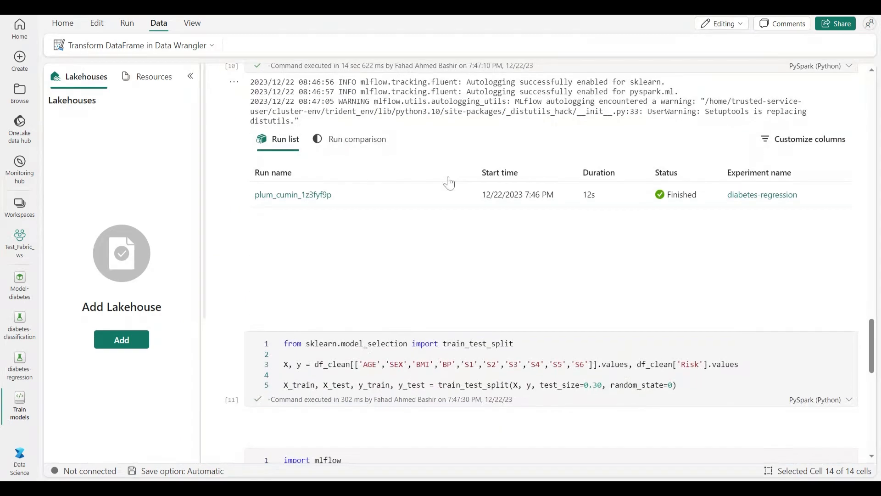
pyautogui.scroll(-5, 310, 405)
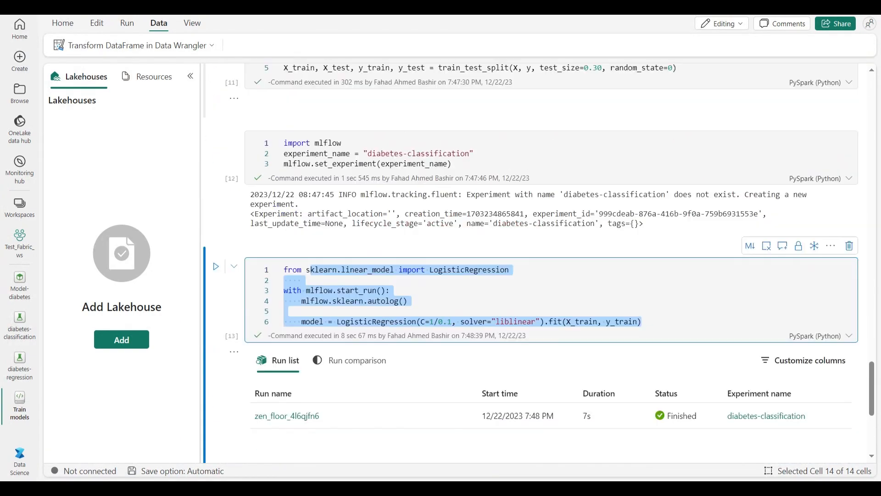
pyautogui.click(390, 187)
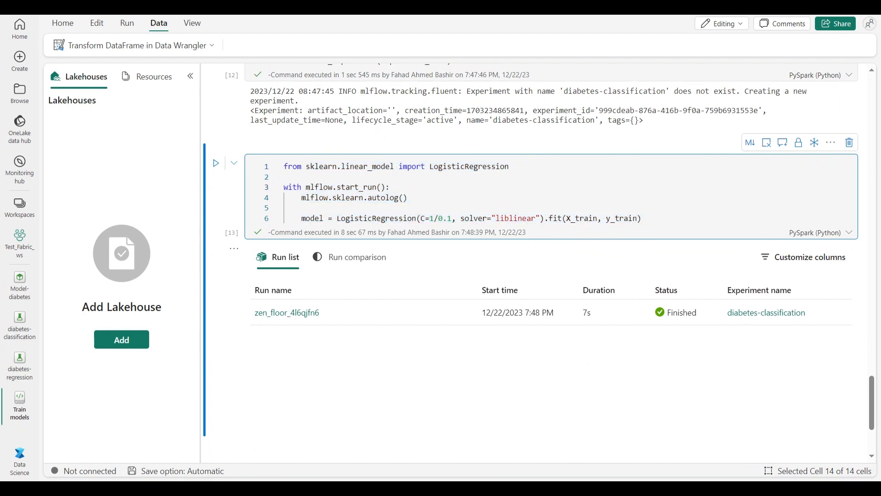
pyautogui.doubleClick(443, 166)
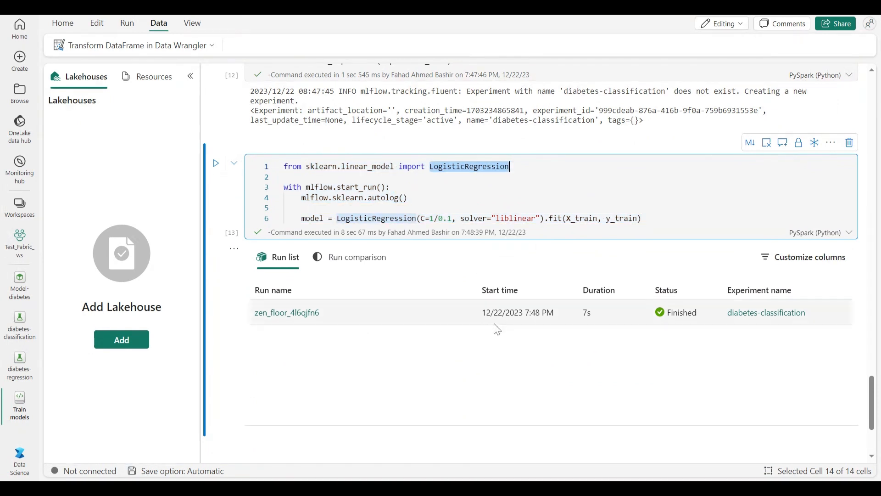
pyautogui.scroll(-3, 557, 247)
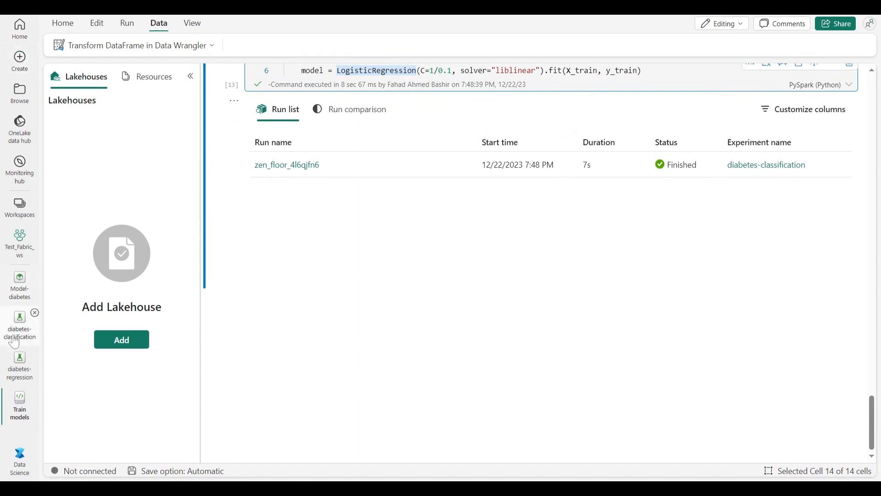
# - Review the diabetes-classification run's metrics and parameters alongside the saved Model-diabetes model, and collapse the model's Version 1 file list
pyautogui.click(20, 282)
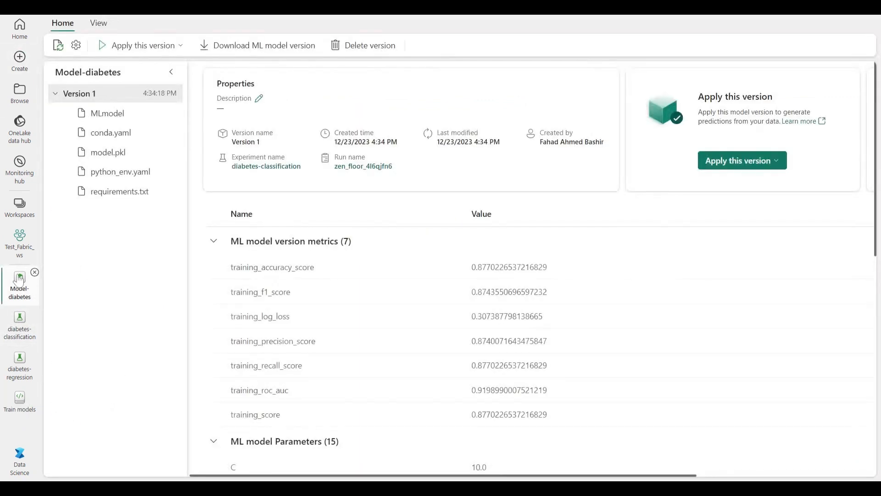
pyautogui.click(19, 323)
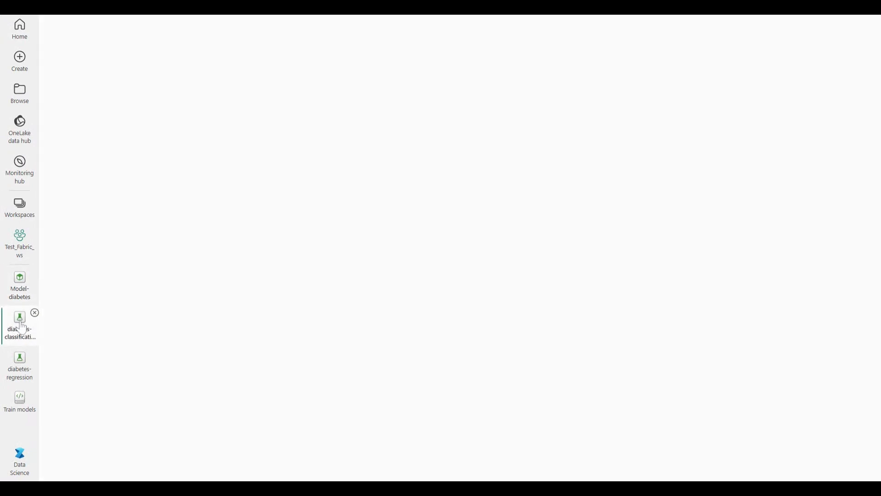
pyautogui.scroll(-4, 507, 312)
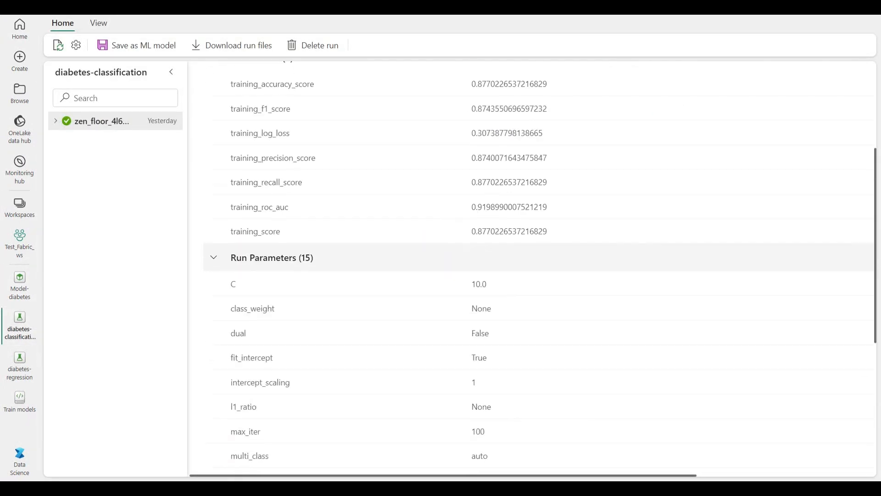
pyautogui.scroll(2, 507, 312)
pyautogui.scroll(3, 510, 317)
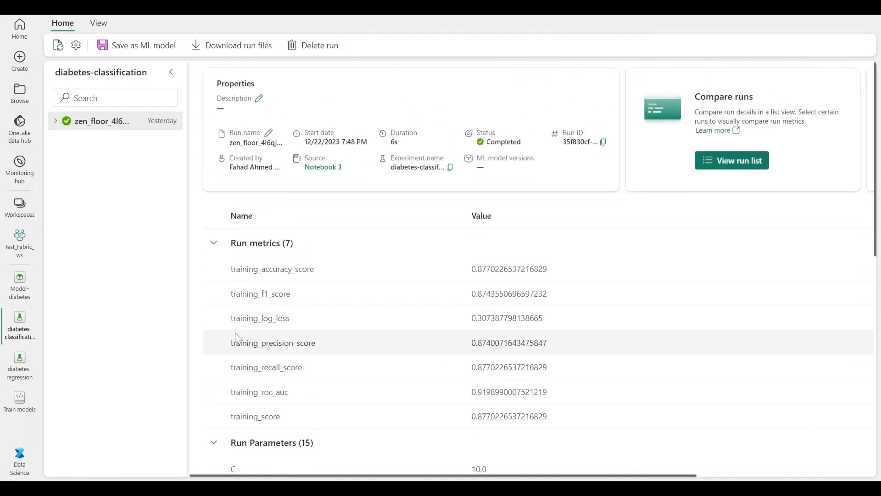
pyautogui.scroll(-3, 228, 284)
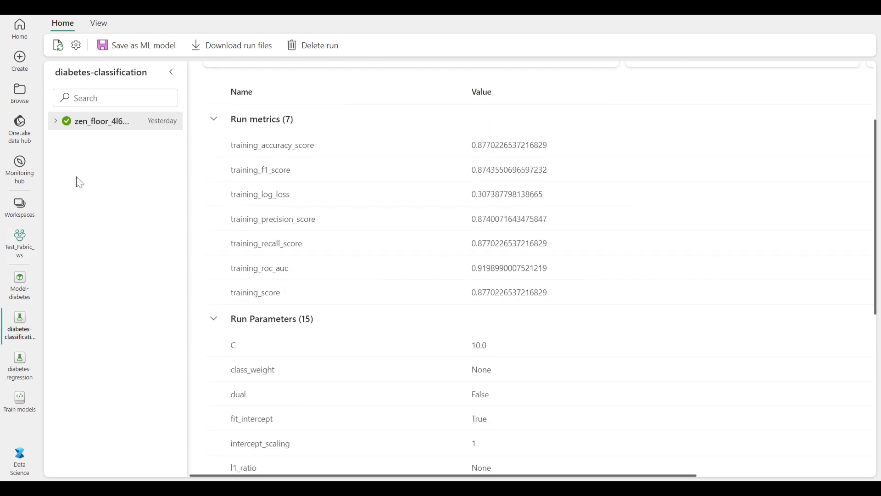
pyautogui.click(20, 280)
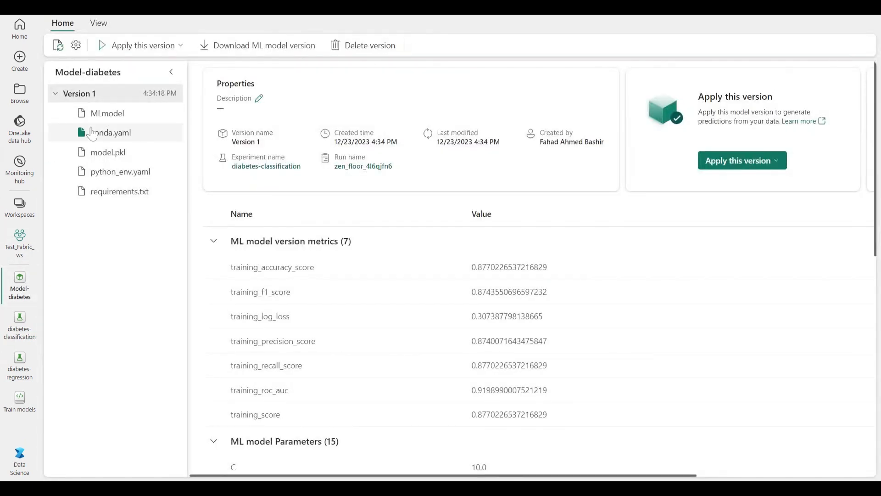
pyautogui.click(55, 95)
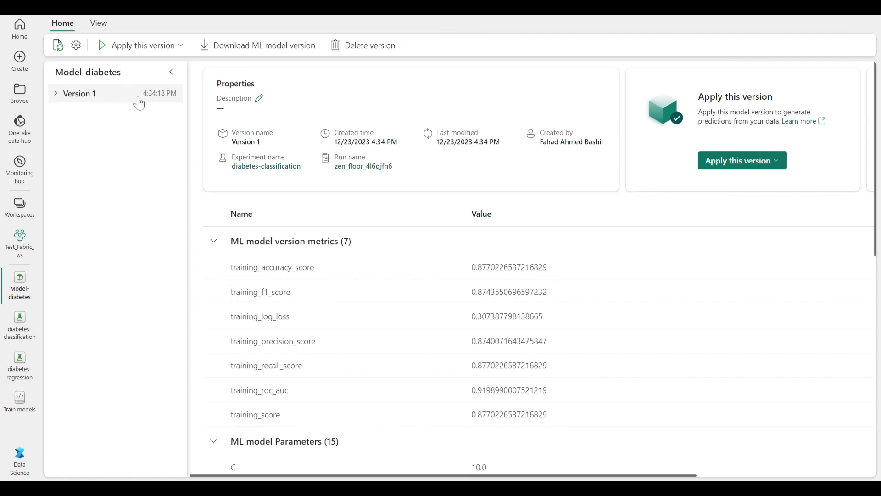